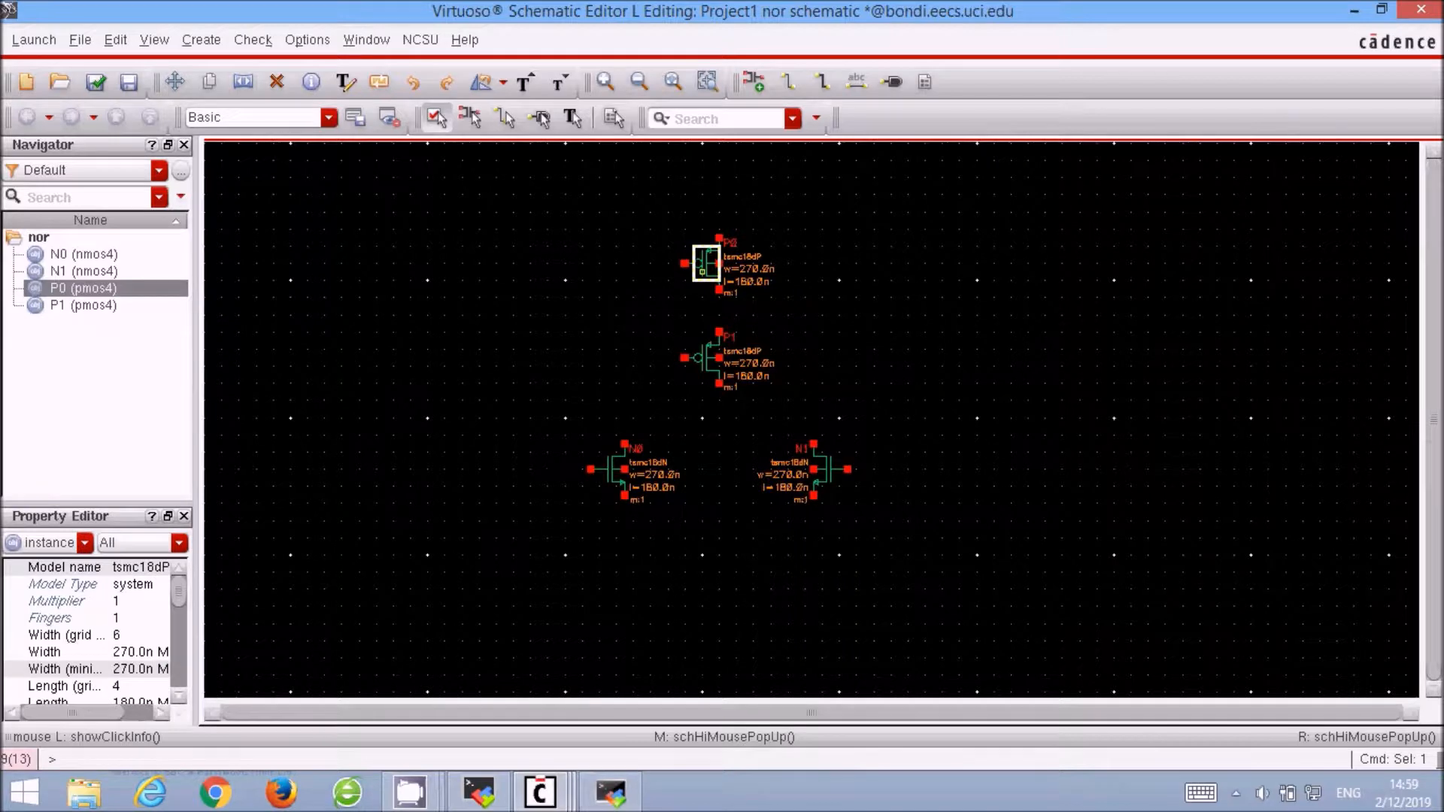
# Set the width of the upper PMOS transistor P0 to 1080.0n M.
pyautogui.press('q')
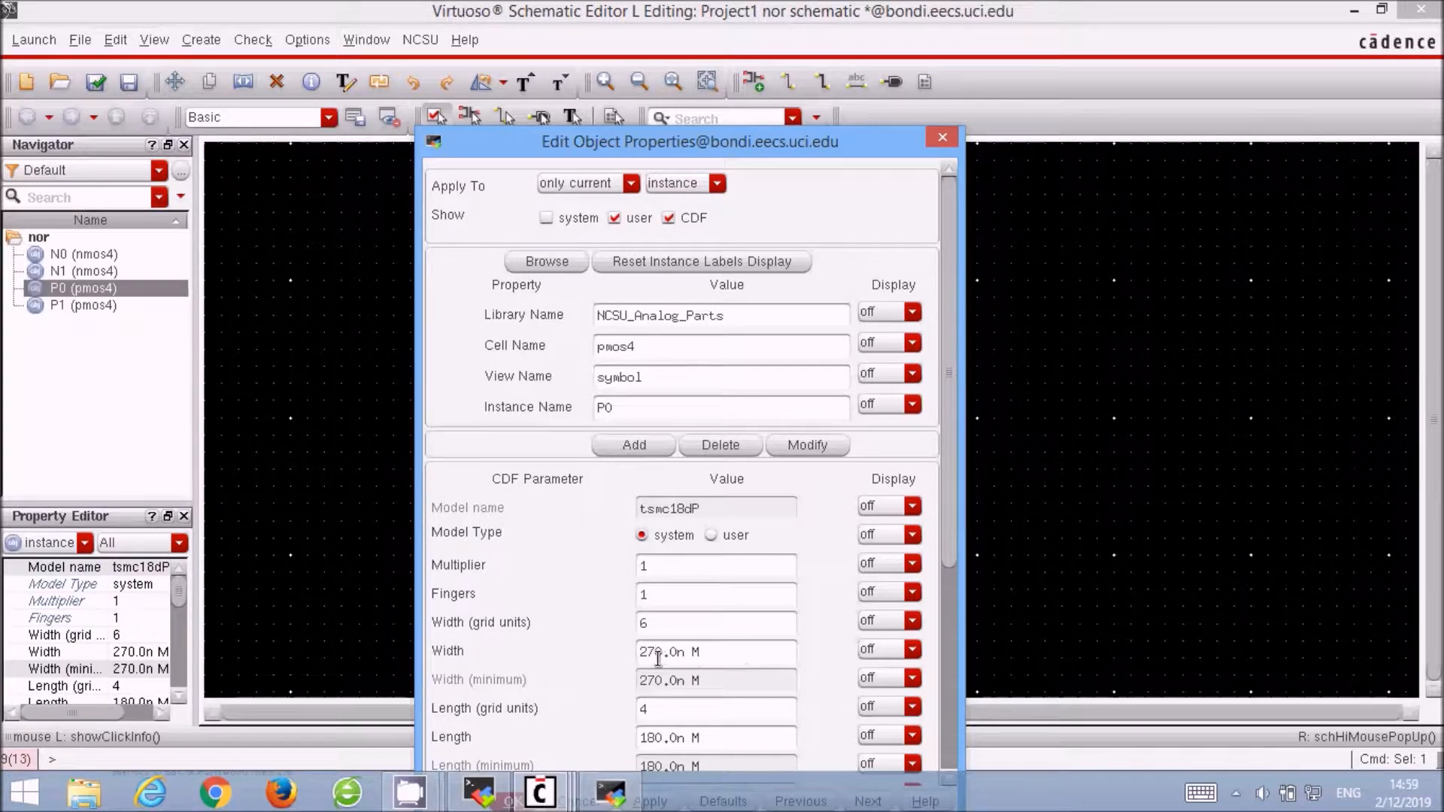
pyautogui.write('108')
pyautogui.press('Return')
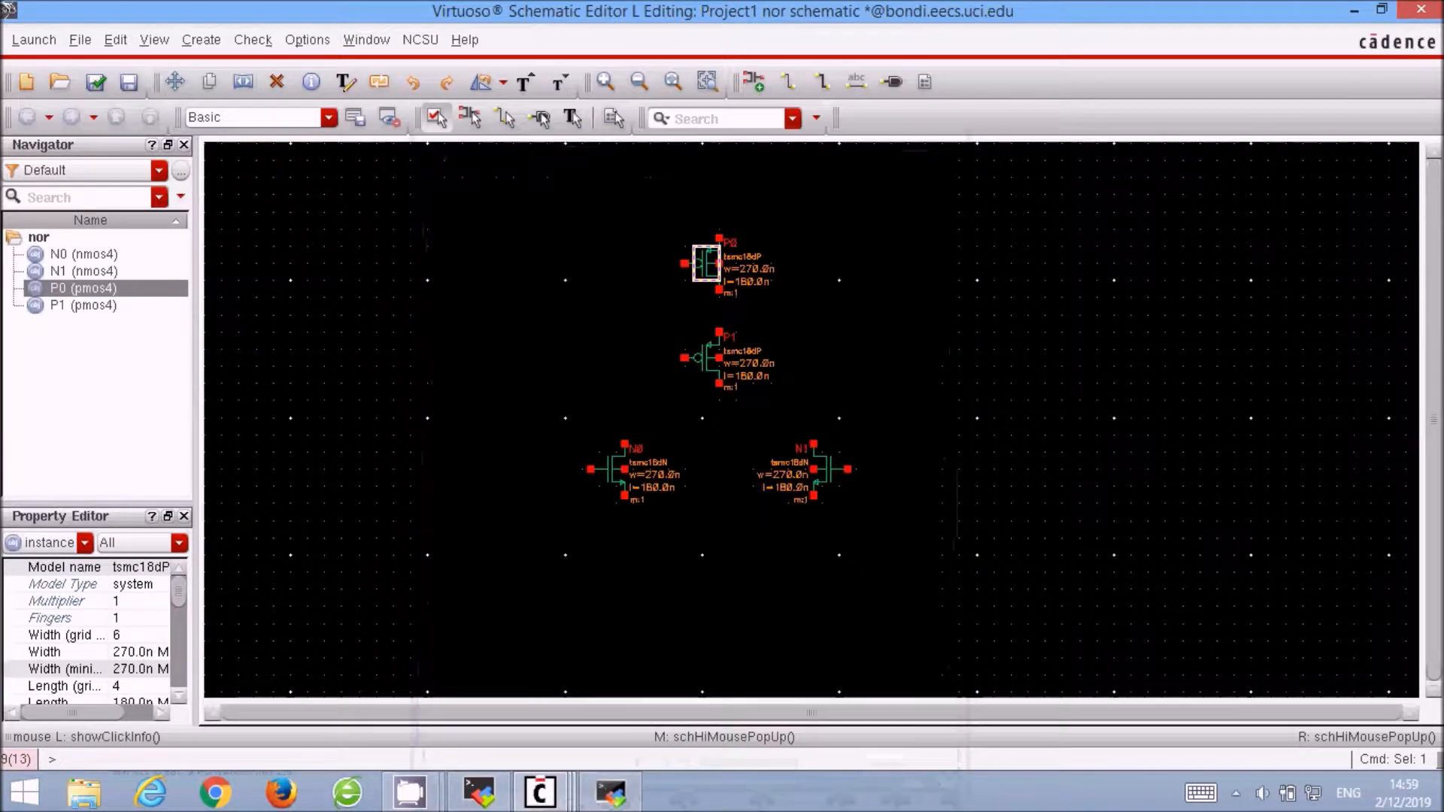
# Set the width of the lower PMOS transistor P1 to 1080.0n M as well.
pyautogui.click(716, 356)
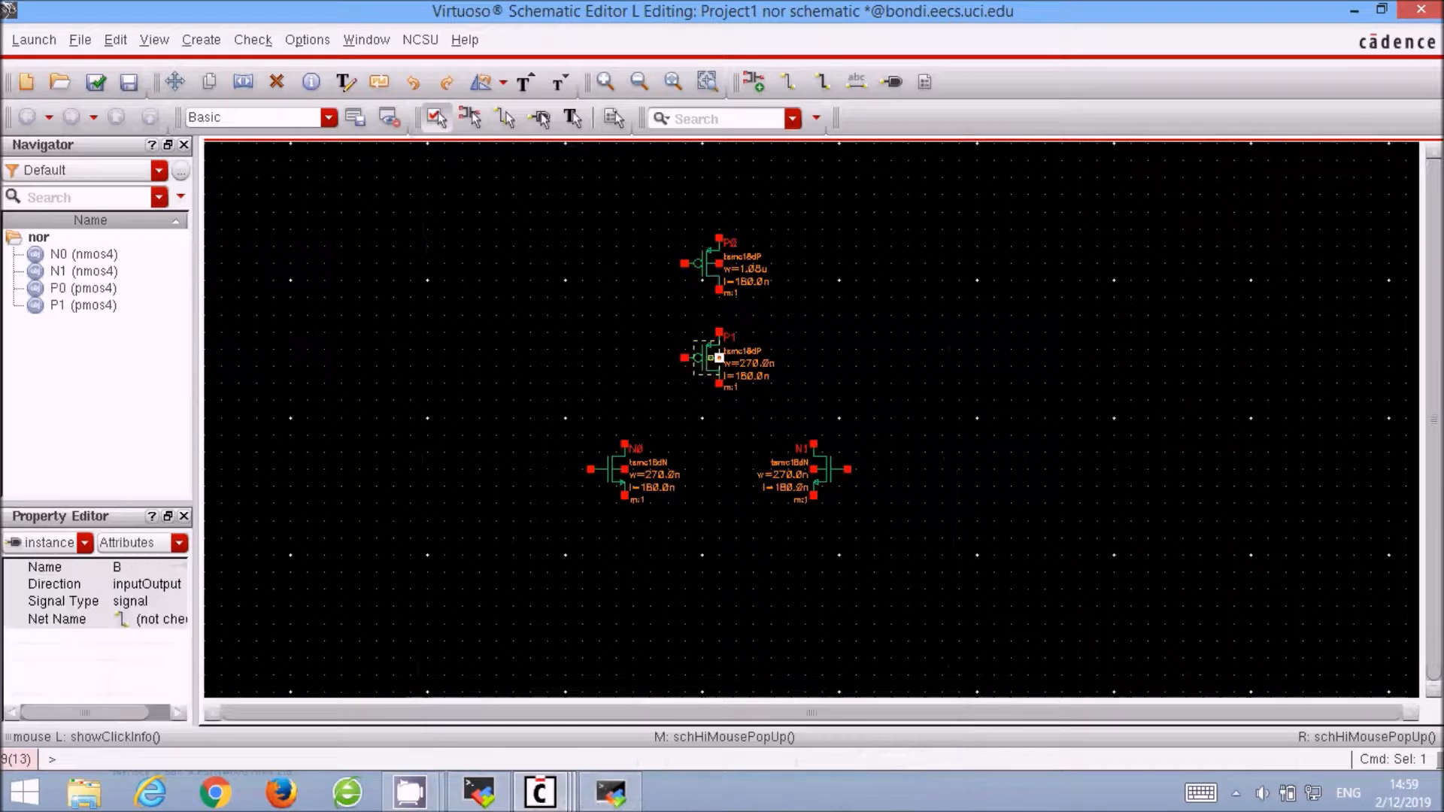
pyautogui.click(707, 361)
pyautogui.press('q')
pyautogui.click(656, 653)
pyautogui.press('BackSpace')
pyautogui.press('BackSpace')
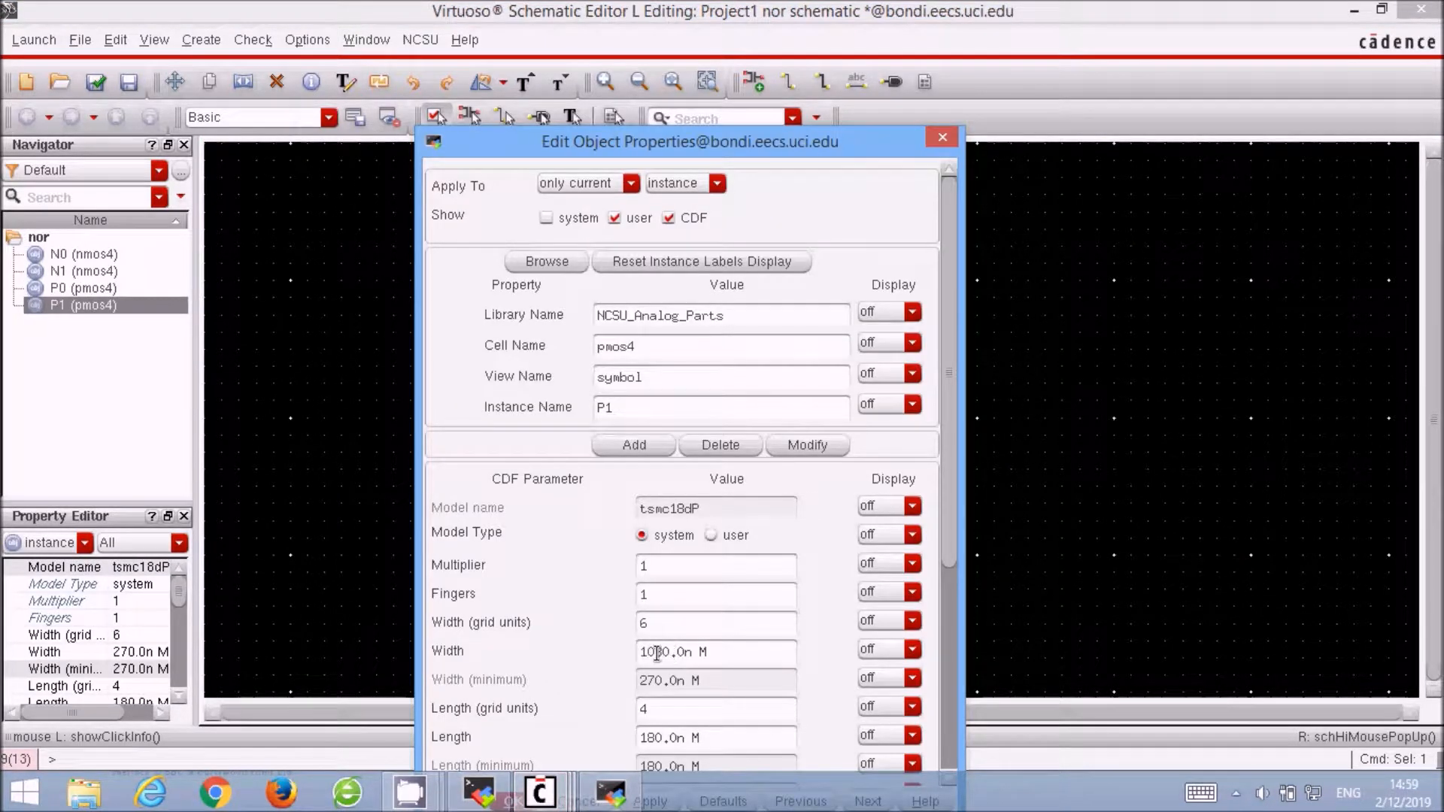
pyautogui.press('Return')
pyautogui.click(711, 616)
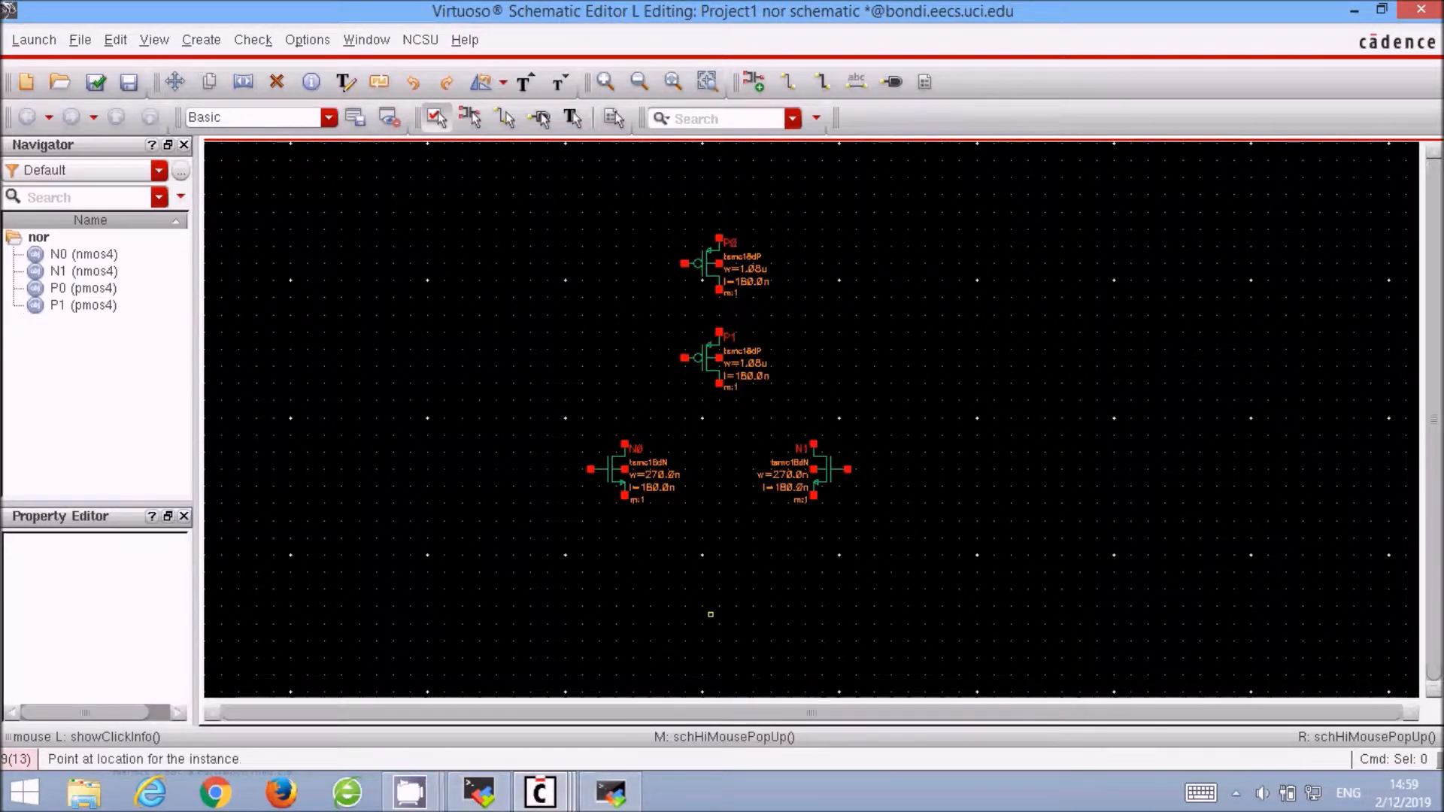
# Place a vdd instance above P0 and a gnd instance centred below the two NMOS transistors.
pyautogui.press('i')
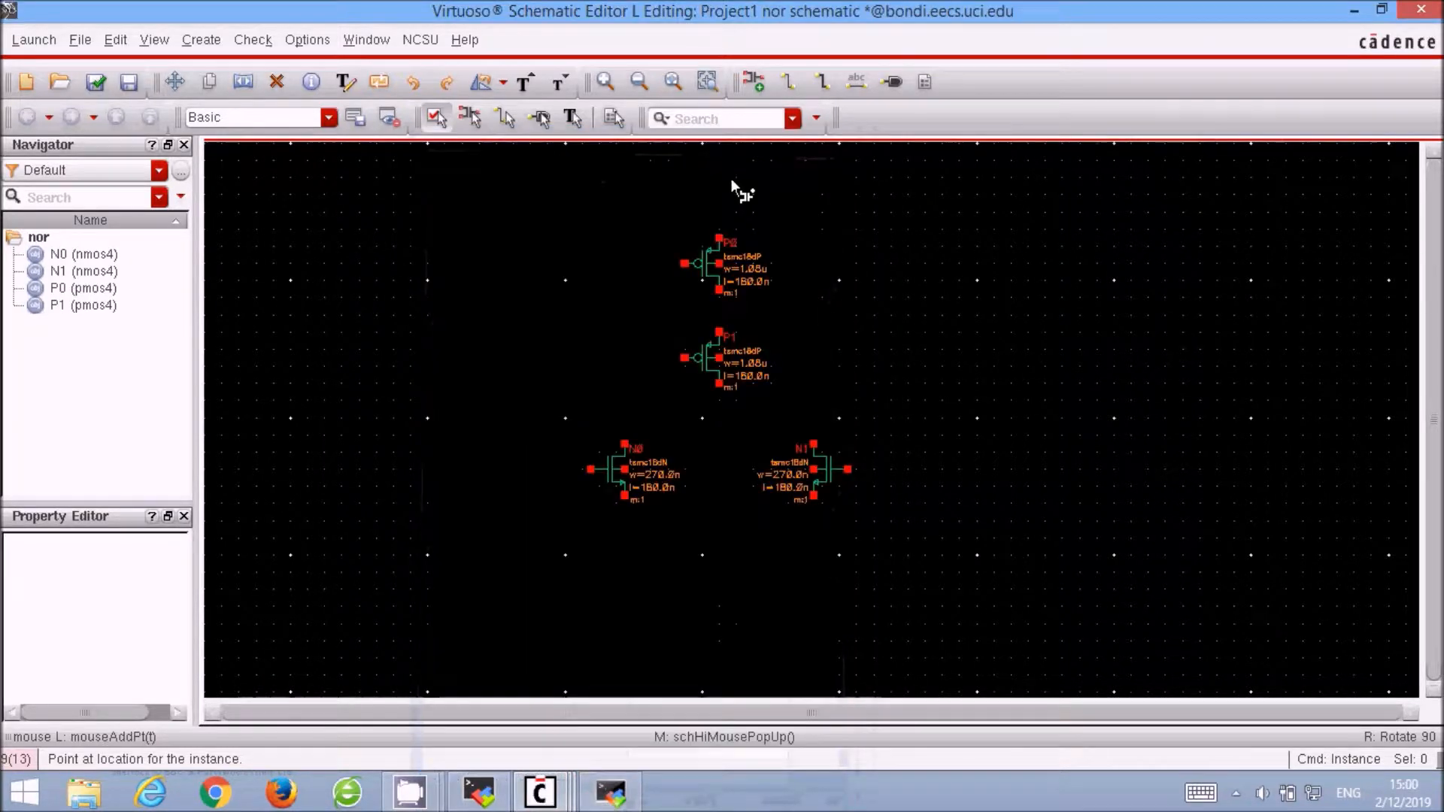
pyautogui.press('F3')
pyautogui.write('gnd')
pyautogui.click(720, 557)
pyautogui.press('Escape')
# Wire P0's upper terminal to vdd and P0's lower terminal to P1's upper terminal.
pyautogui.press('w')
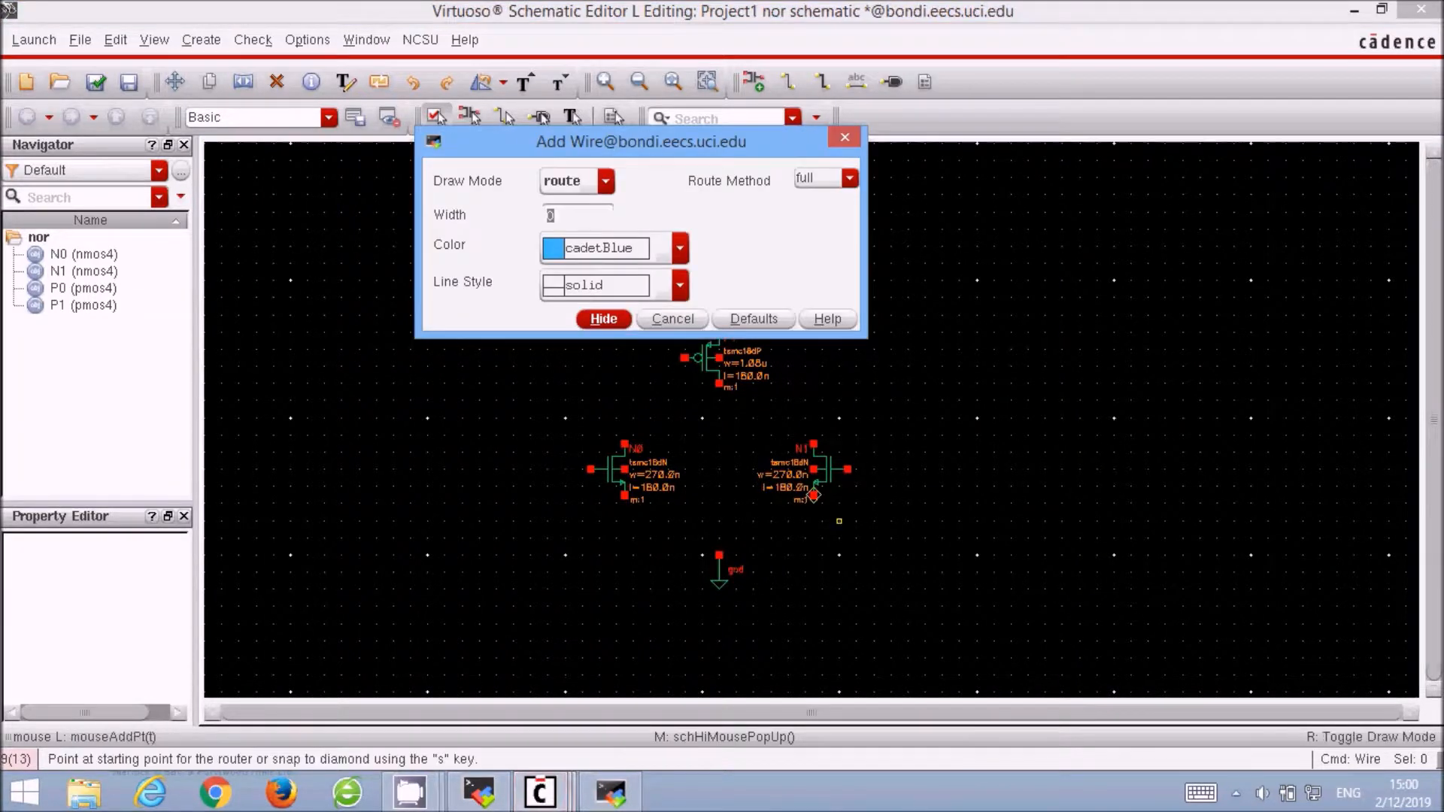
pyautogui.click(720, 239)
pyautogui.click(719, 203)
pyautogui.click(719, 290)
pyautogui.click(719, 332)
# Wire the upper terminals of N0 and N1 together and join P1's lower terminal to that wire.
pyautogui.click(625, 445)
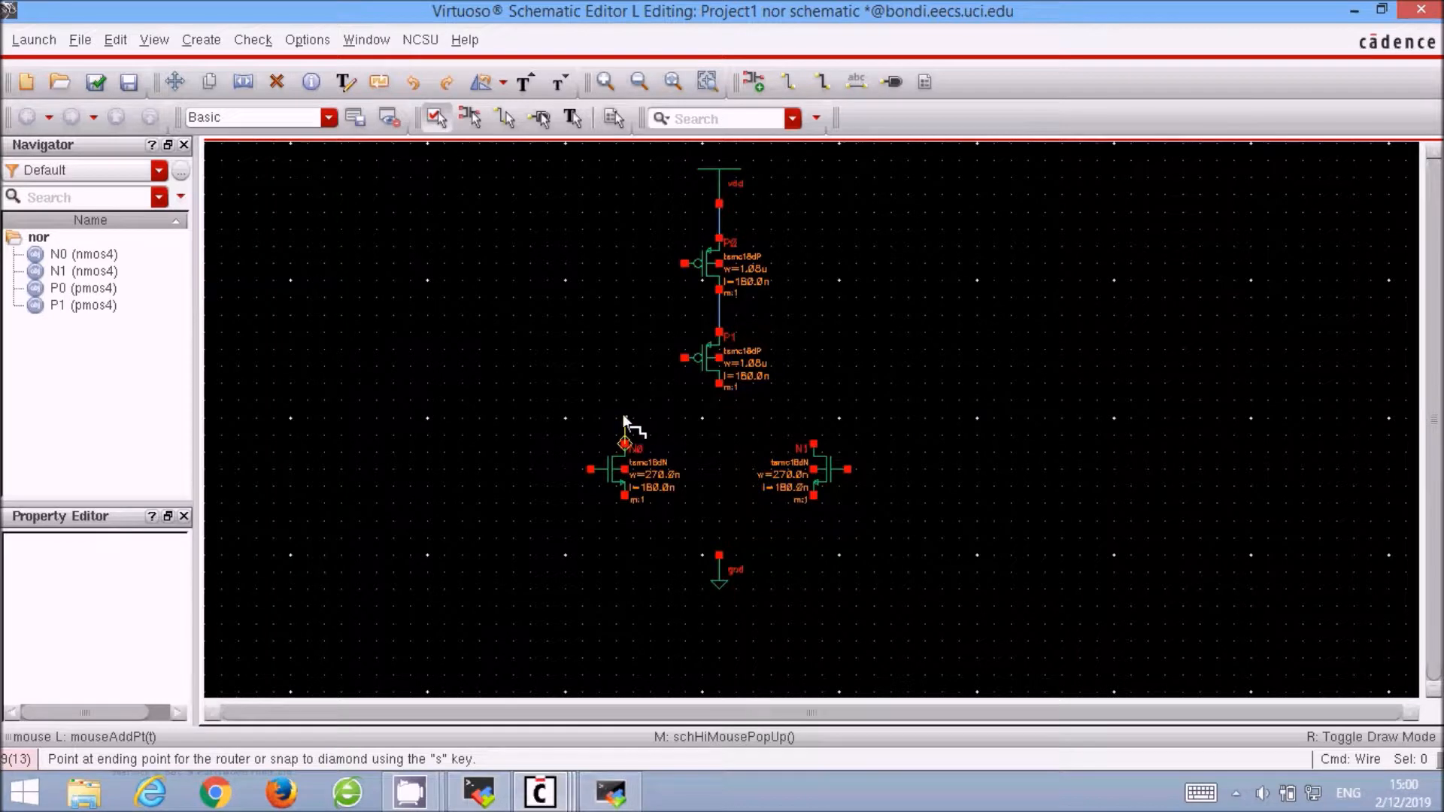
pyautogui.click(814, 445)
pyautogui.click(719, 384)
pyautogui.click(719, 418)
# Wire the lower terminals of N0 and N1 together and connect that wire to gnd.
pyautogui.click(624, 495)
pyautogui.click(813, 494)
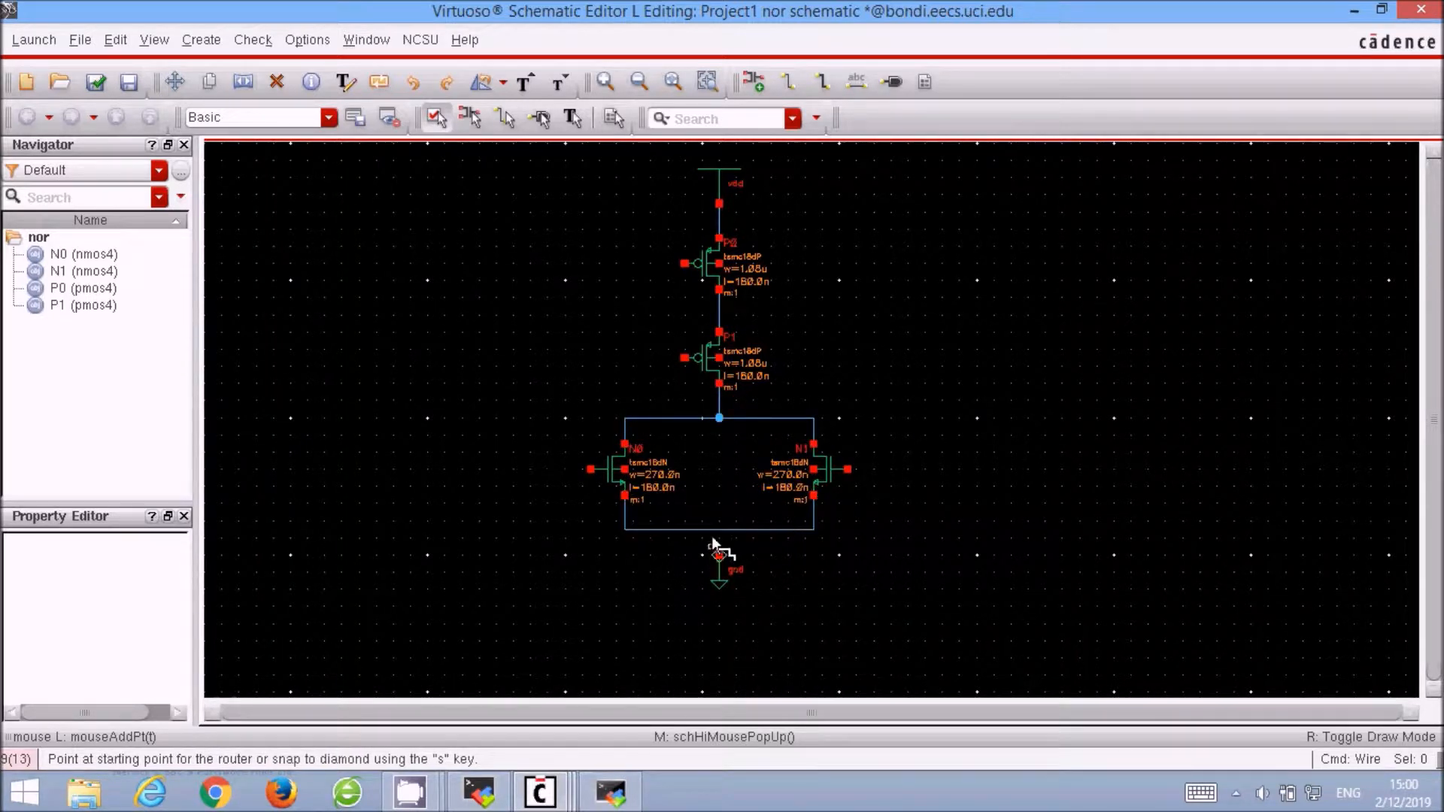
pyautogui.click(718, 555)
pyautogui.click(719, 530)
# Connect the body terminals of N0 and N1 to the ground wire.
pyautogui.click(625, 469)
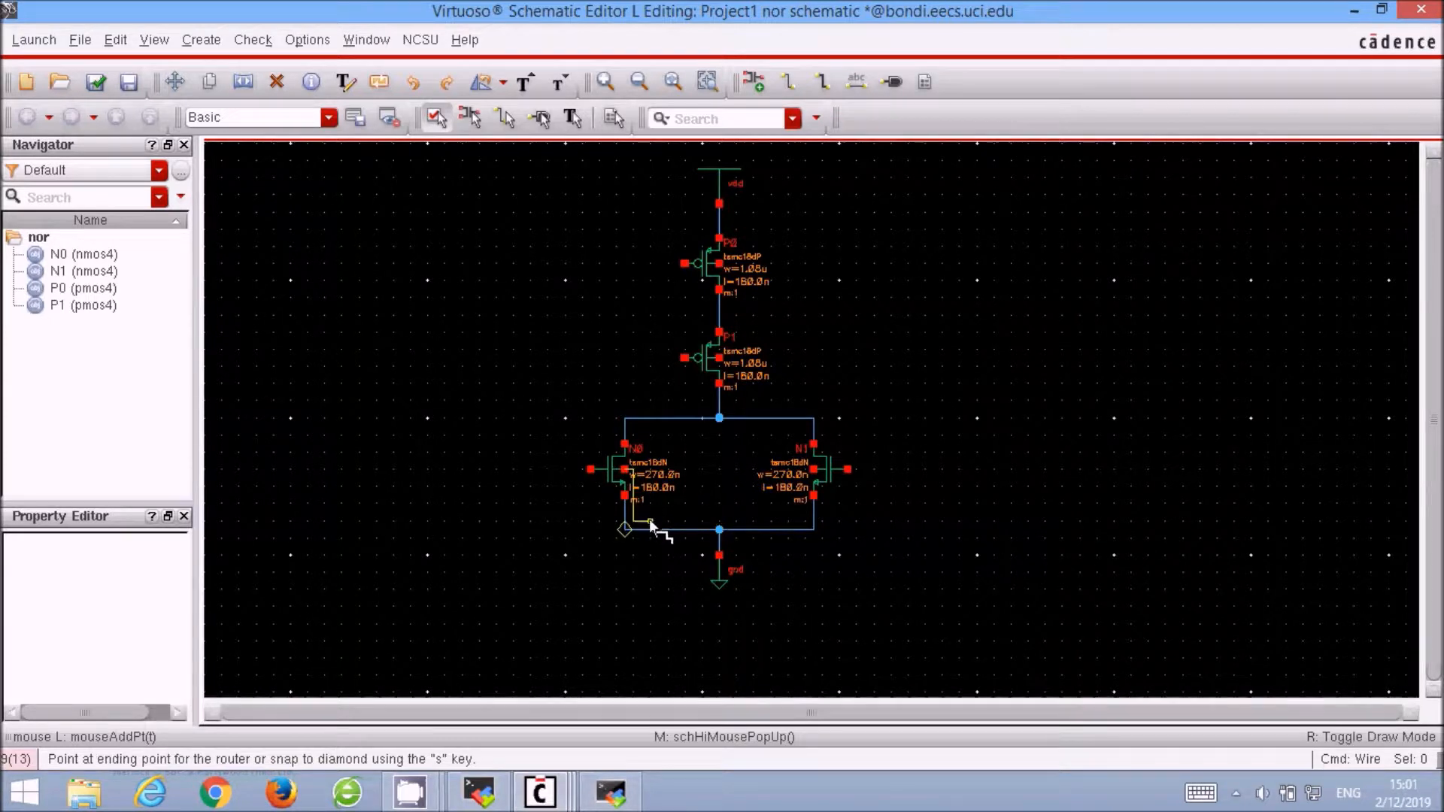
pyautogui.click(650, 530)
pyautogui.click(787, 530)
pyautogui.click(813, 469)
# Connect the body terminals of P1 and P0 to the vdd wire above P0.
pyautogui.click(733, 360)
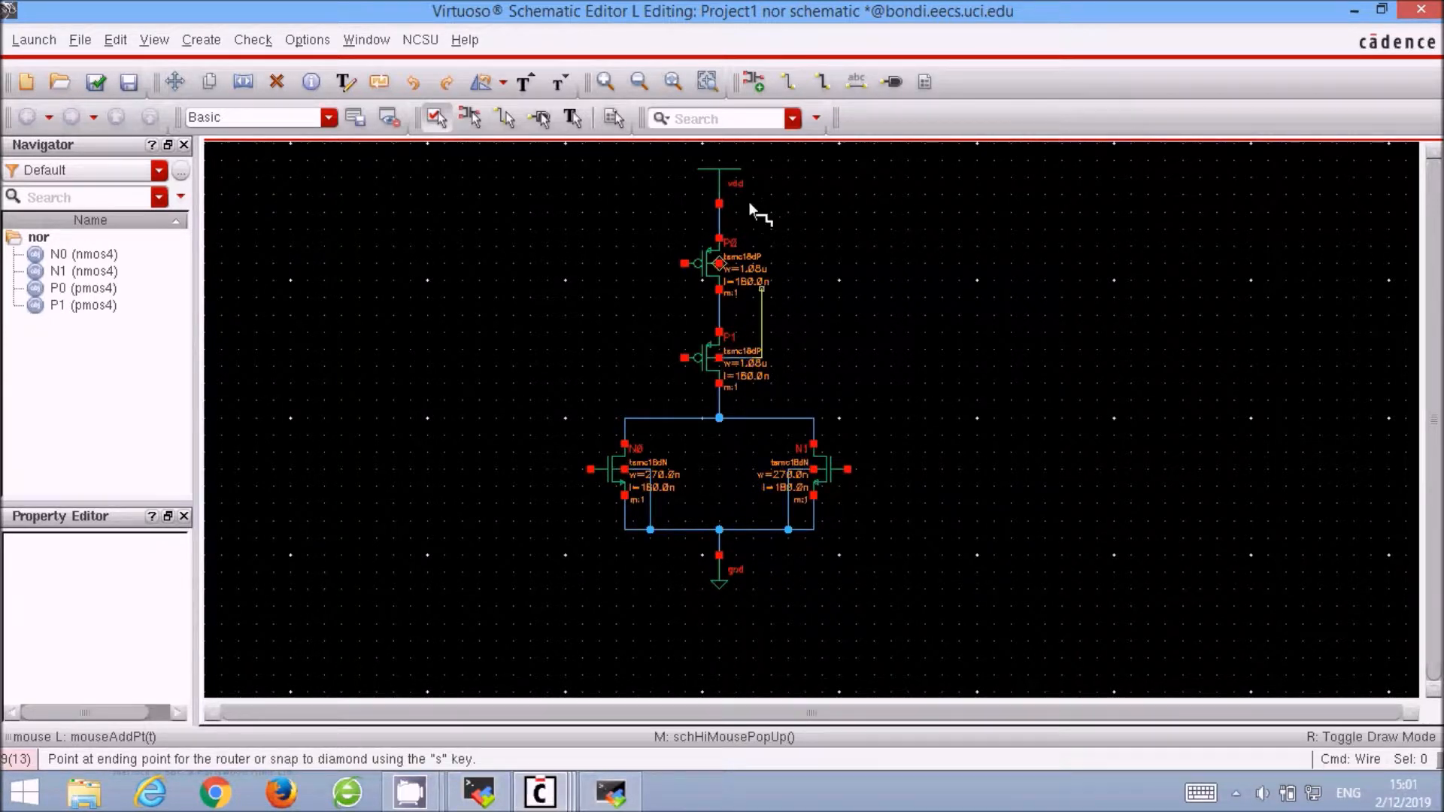
pyautogui.click(719, 221)
pyautogui.press('Escape')
# Add input pins A and B to the left of the gates of P0 and P1.
pyautogui.press('p')
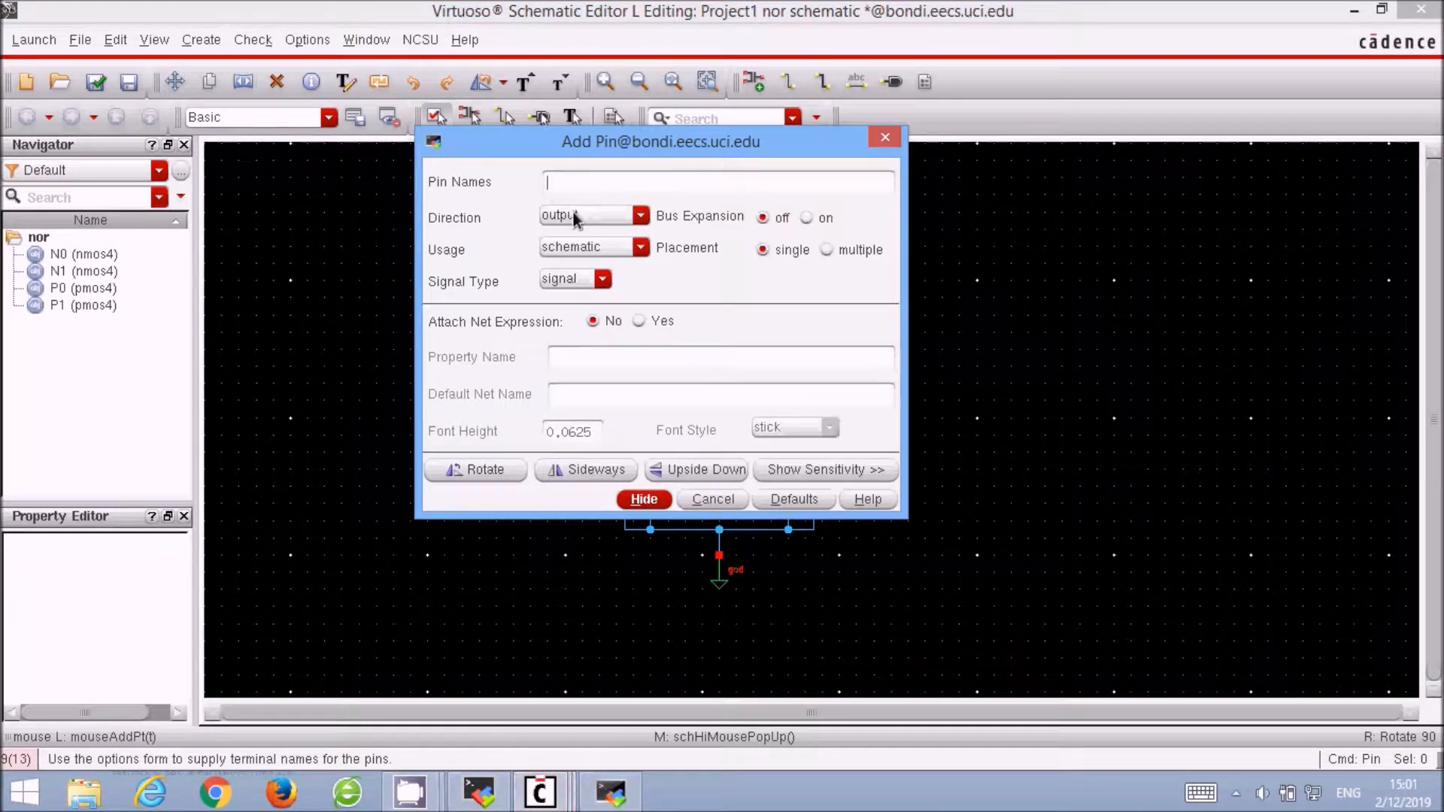
pyautogui.click(576, 219)
pyautogui.click(579, 237)
pyautogui.write('A B')
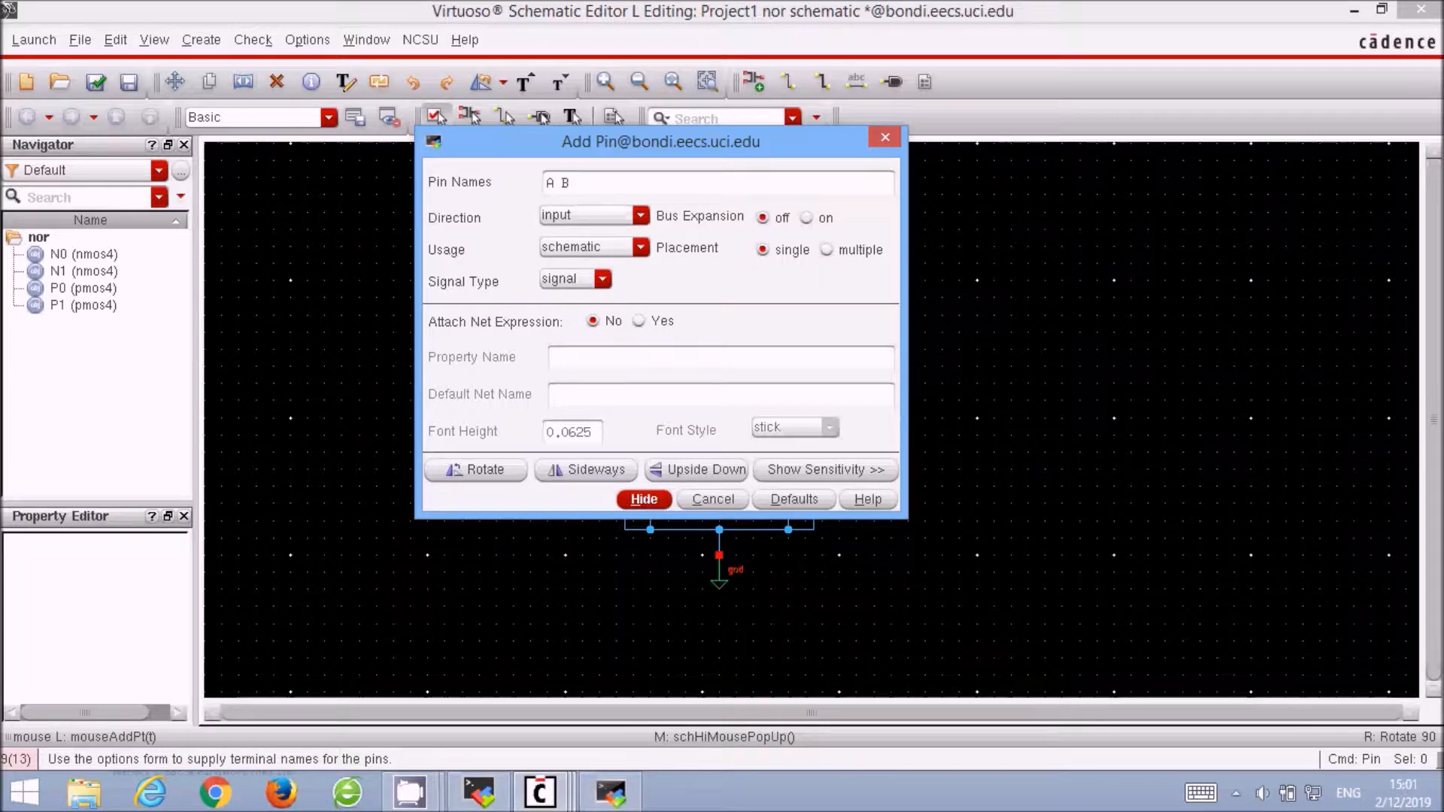
pyautogui.press('Return')
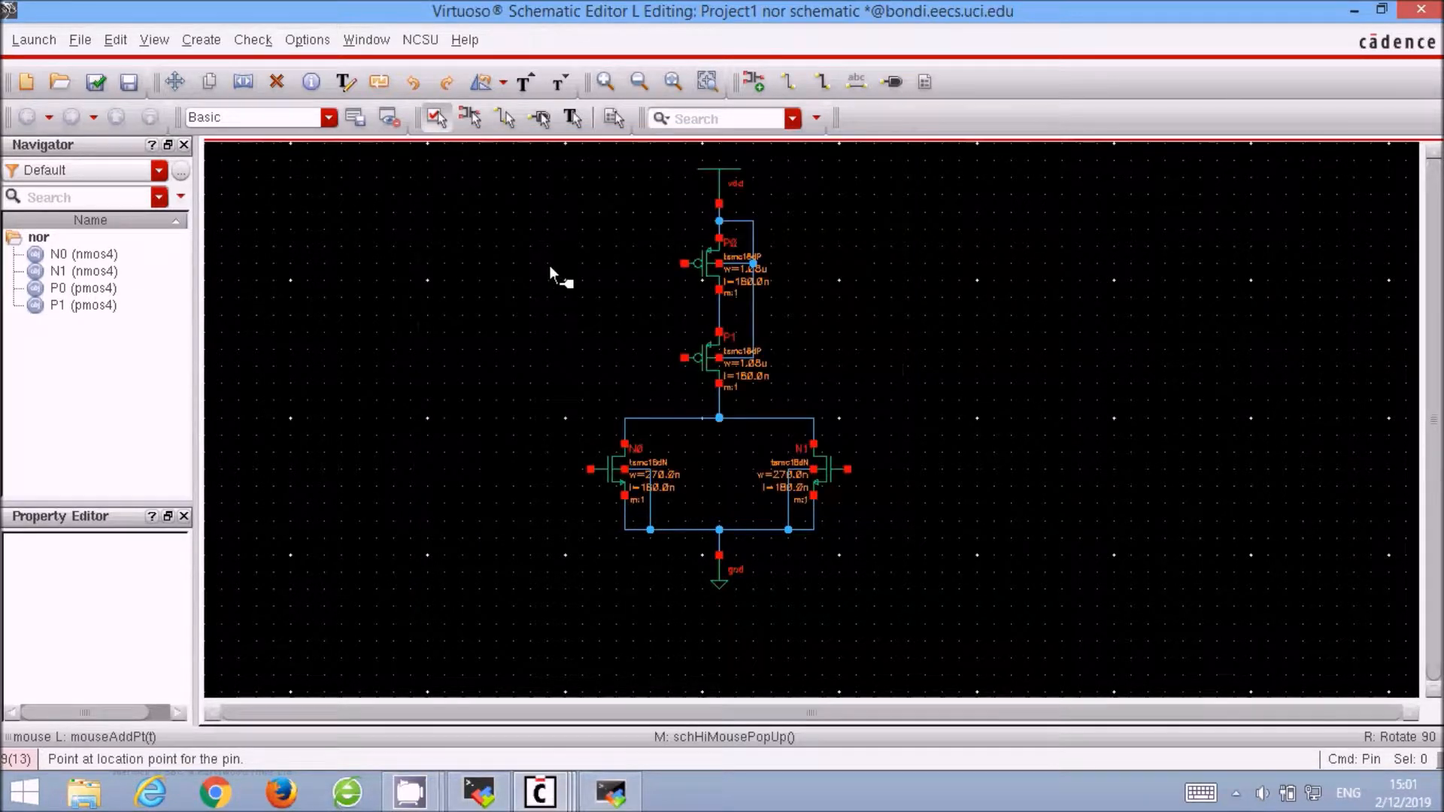
pyautogui.click(525, 266)
pyautogui.click(525, 359)
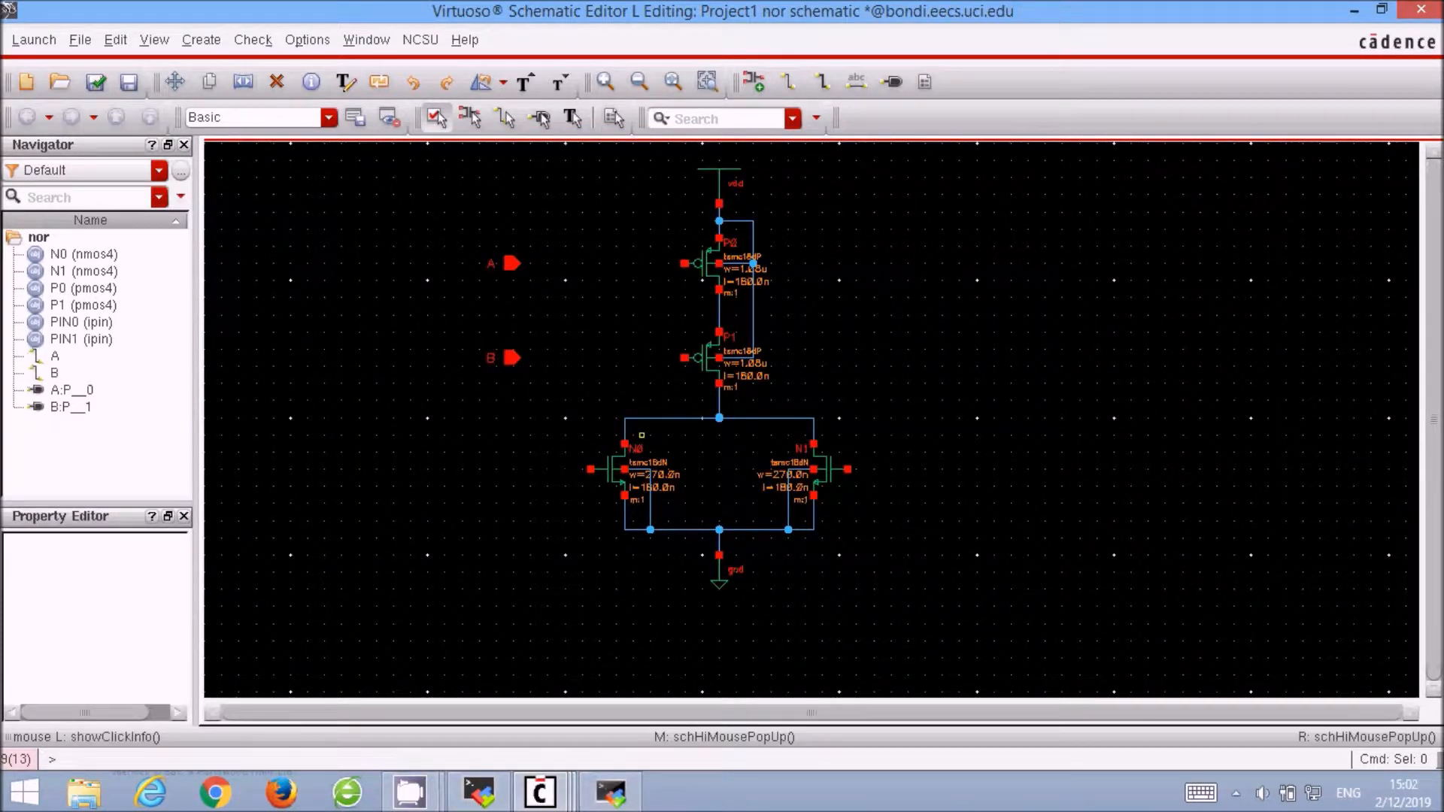
# Add an output pin named OUT to the right of the transistors, just above the wire joining N0 and N1.
pyautogui.write('OUT')
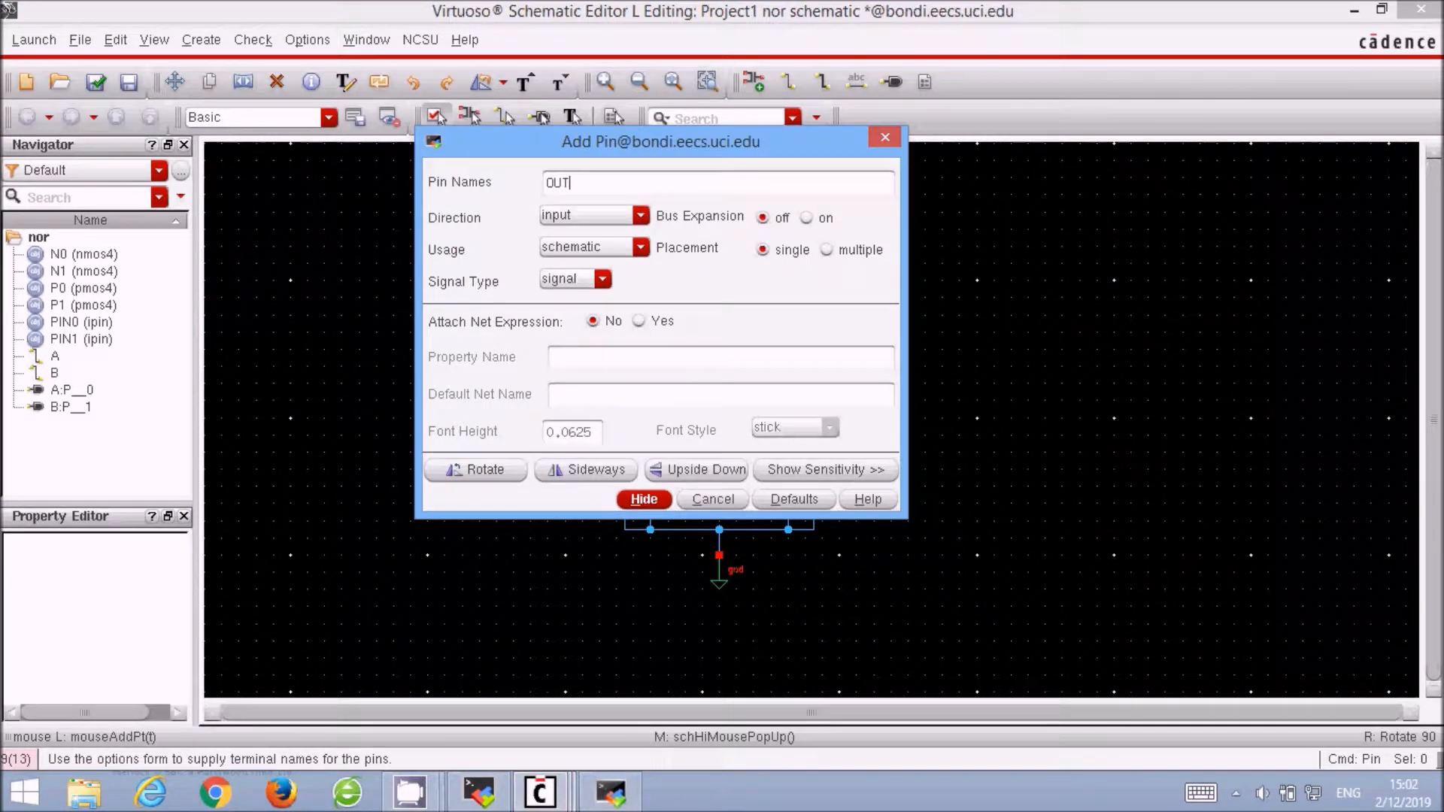
pyautogui.click(640, 216)
pyautogui.click(572, 249)
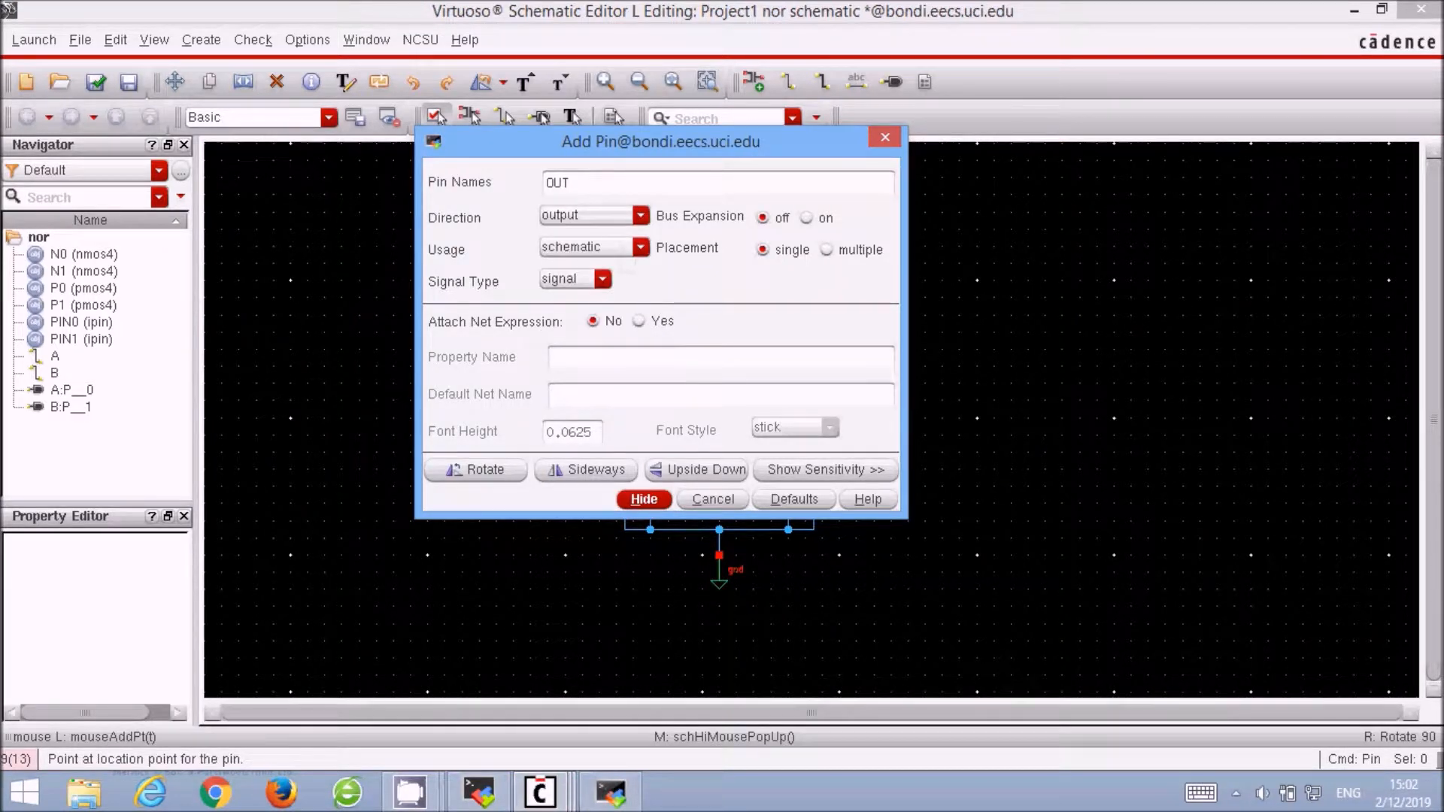
pyautogui.press('Return')
pyautogui.click(890, 402)
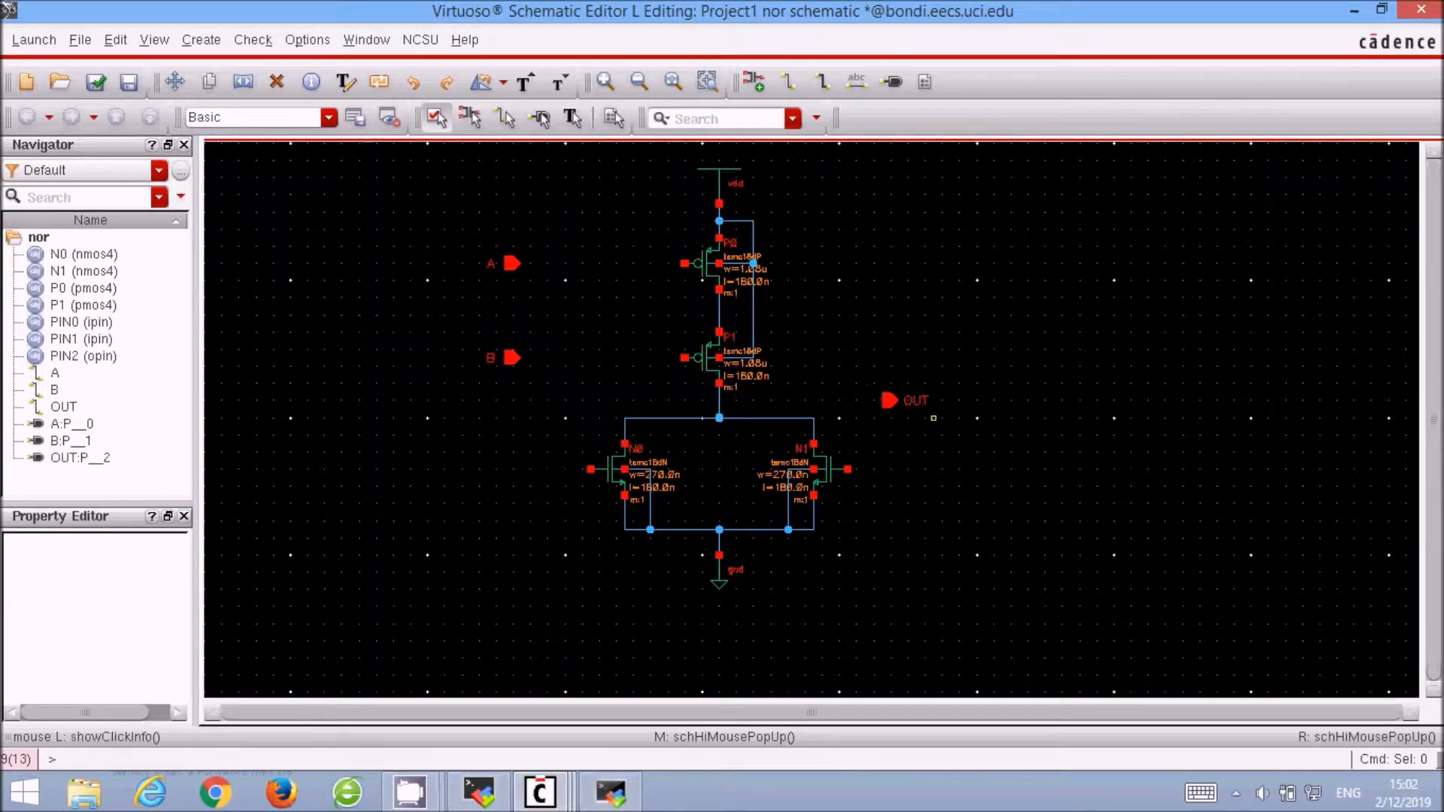
# Wire pin A to P0's gate and pin B to P1's gate.
pyautogui.press('w')
pyautogui.click(514, 264)
pyautogui.click(683, 263)
pyautogui.click(512, 357)
pyautogui.click(684, 358)
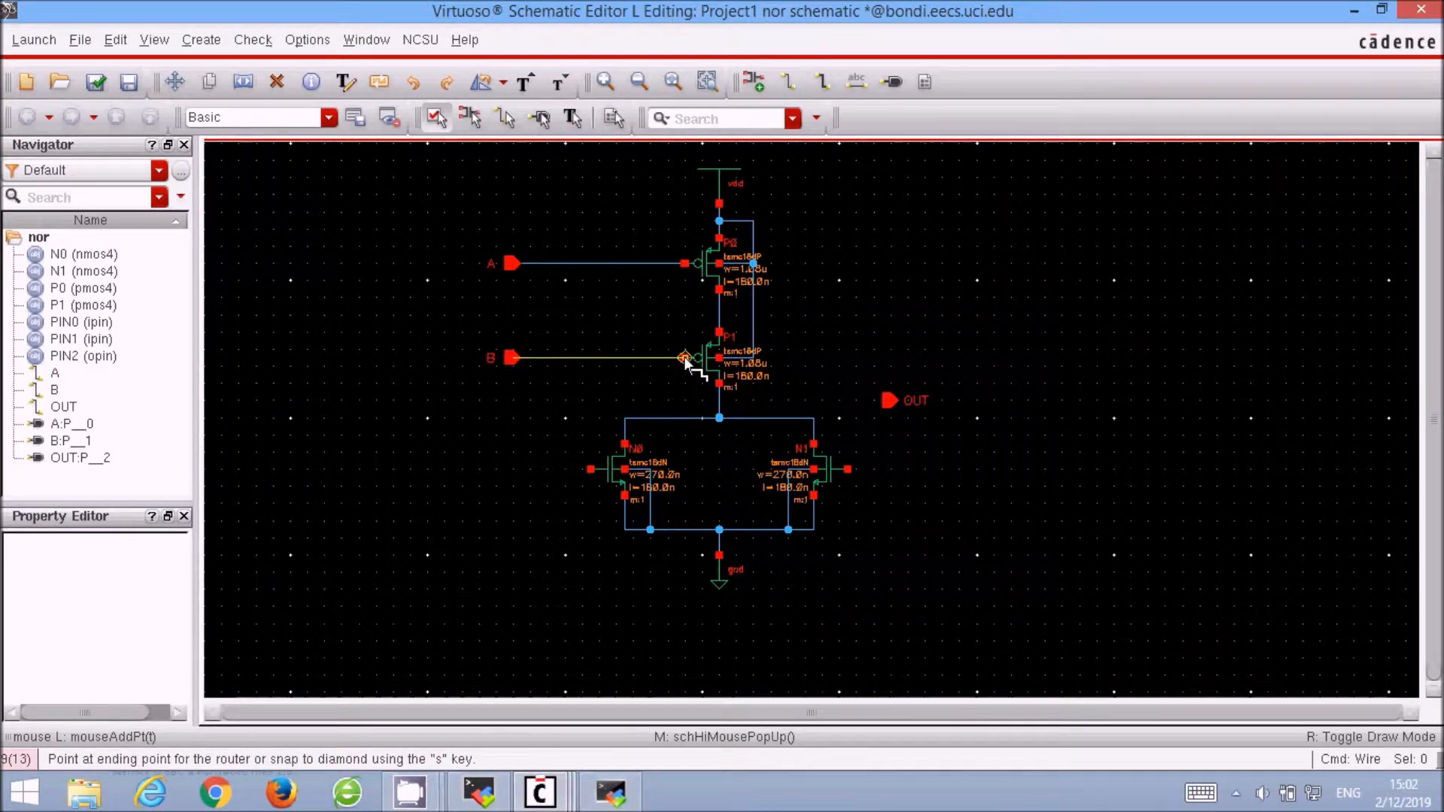
# Branch the A wire to N1's gate and the B wire to N0's gate.
pyautogui.click(624, 263)
pyautogui.click(845, 470)
pyautogui.click(565, 357)
pyautogui.click(590, 469)
# Wire the node below P1 to the OUT pin, then check and save the schematic.
pyautogui.click(719, 399)
pyautogui.click(889, 400)
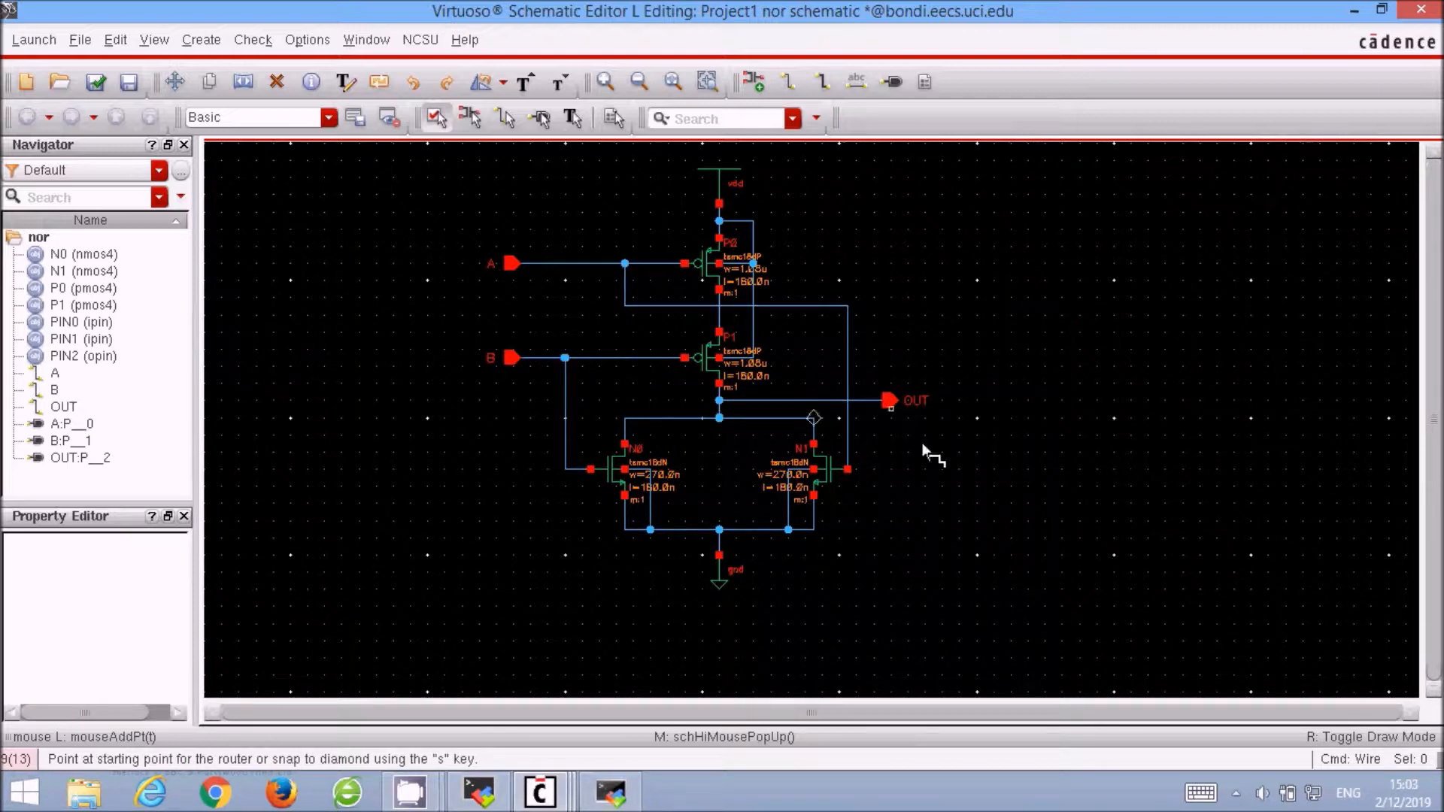
pyautogui.click(95, 81)
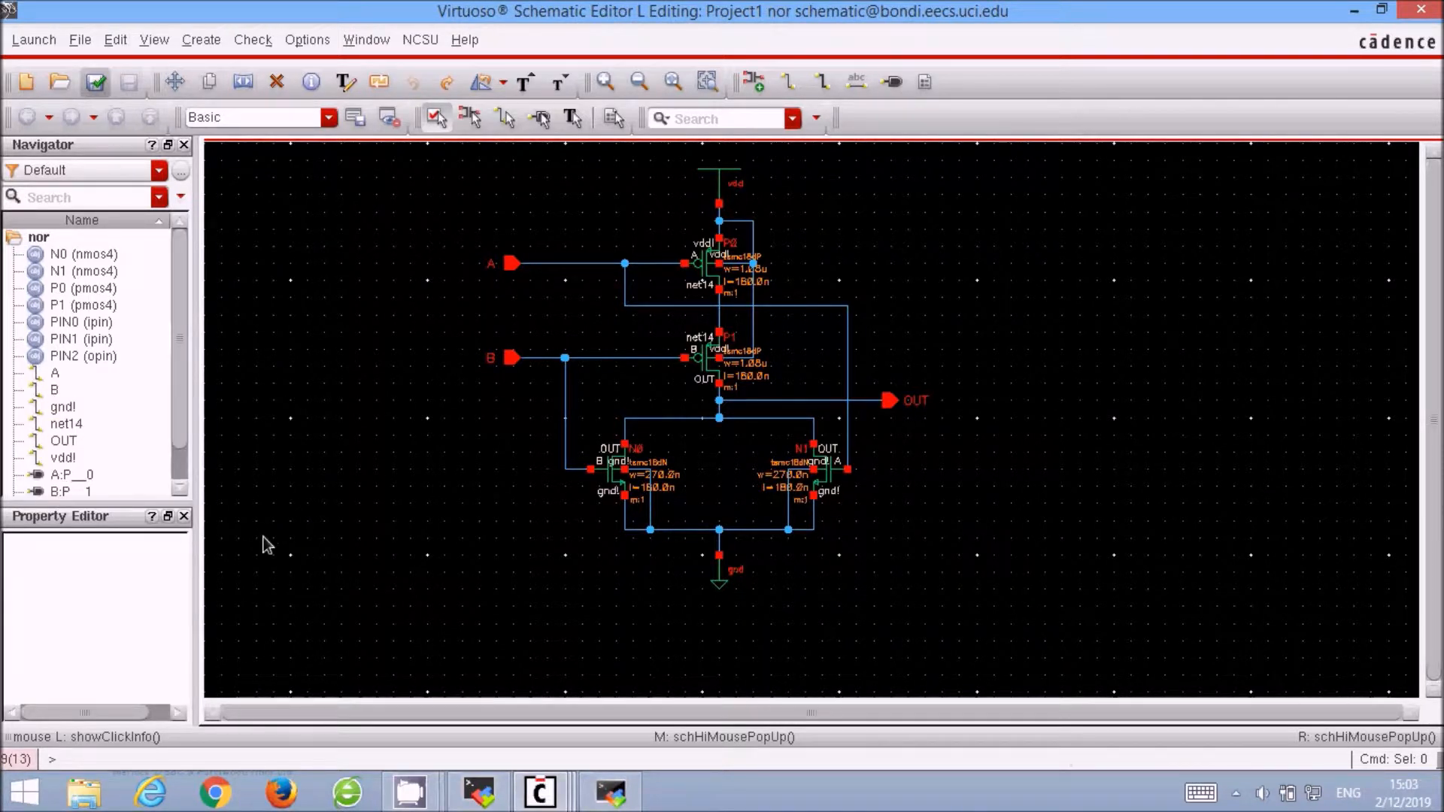
# Generate a symbol cellview for the nor cell from its schematic cellview.
pyautogui.click(209, 47)
pyautogui.moveTo(406, 305)
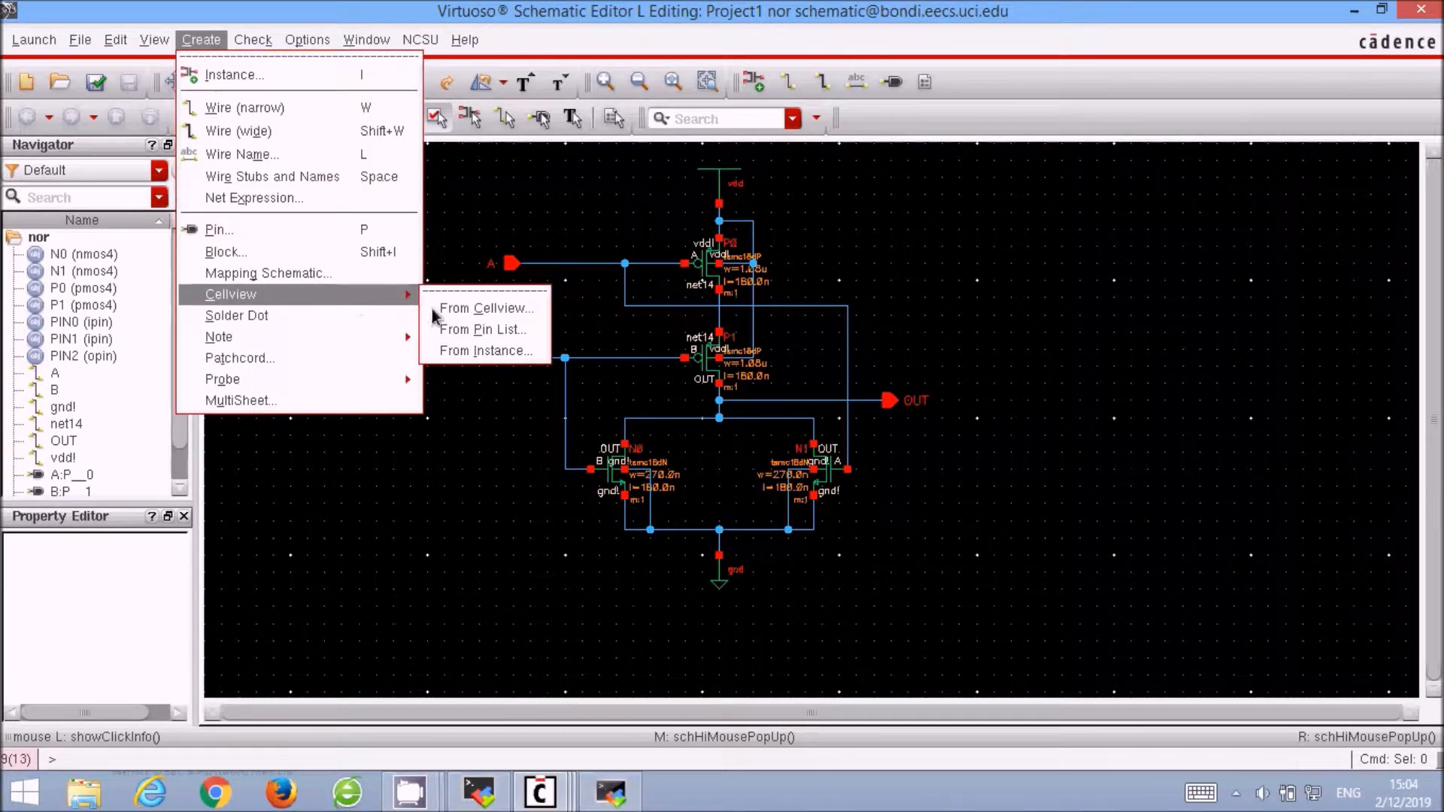
pyautogui.click(485, 307)
pyautogui.click(676, 471)
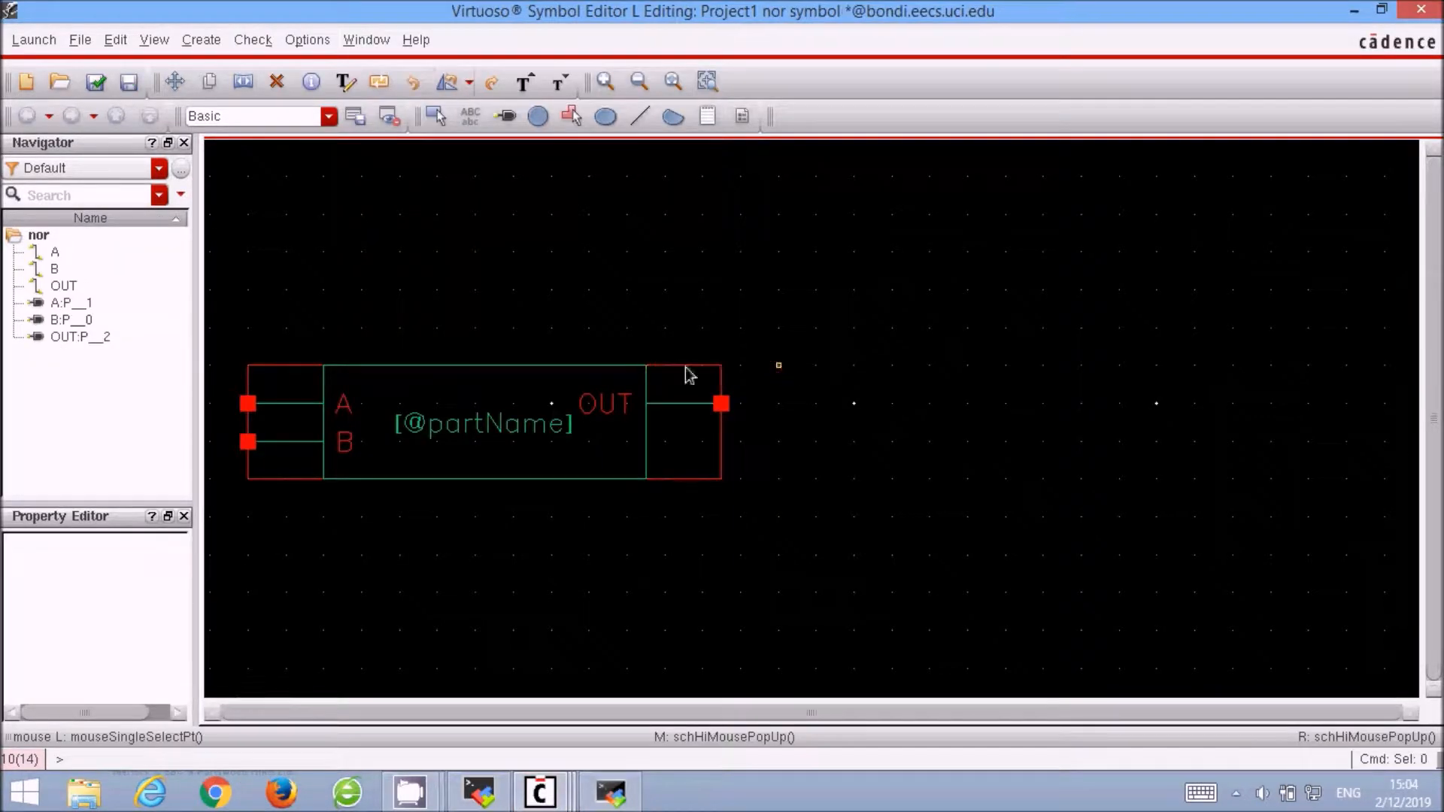
pyautogui.press('Delete')
pyautogui.click(685, 366)
pyautogui.click(476, 366)
pyautogui.click(486, 424)
pyautogui.press('Escape')
# Move the OUT label below its pin, the A label above its pin and the B label below its pin.
pyautogui.moveTo(603, 406); pyautogui.dragTo(717, 442)
pyautogui.moveTo(349, 407); pyautogui.dragTo(251, 367)
pyautogui.moveTo(345, 442); pyautogui.dragTo(249, 481)
# Move pins A and B with their lines and labels closer to OUT, raising A one grid step.
pyautogui.moveTo(228, 344); pyautogui.dragTo(341, 422)
pyautogui.moveTo(462, 367); pyautogui.dragTo(475, 367)
pyautogui.moveTo(230, 418); pyautogui.dragTo(338, 499)
pyautogui.moveTo(305, 442); pyautogui.dragTo(494, 443)
pyautogui.click(607, 517)
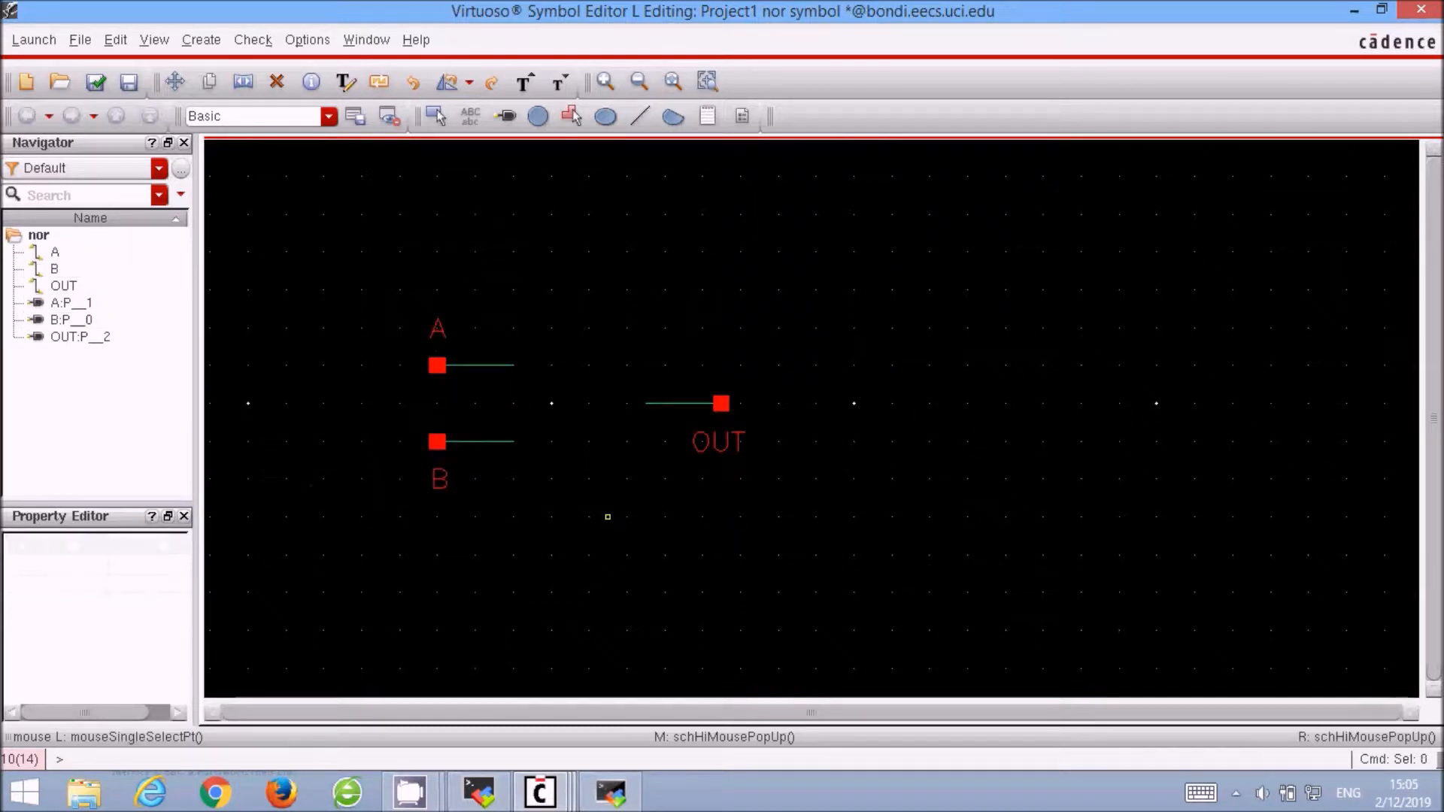
# Draw the gate's curved back edge as an arc passing through the ends of the A and B lines.
pyautogui.click(673, 116)
pyautogui.click(674, 213)
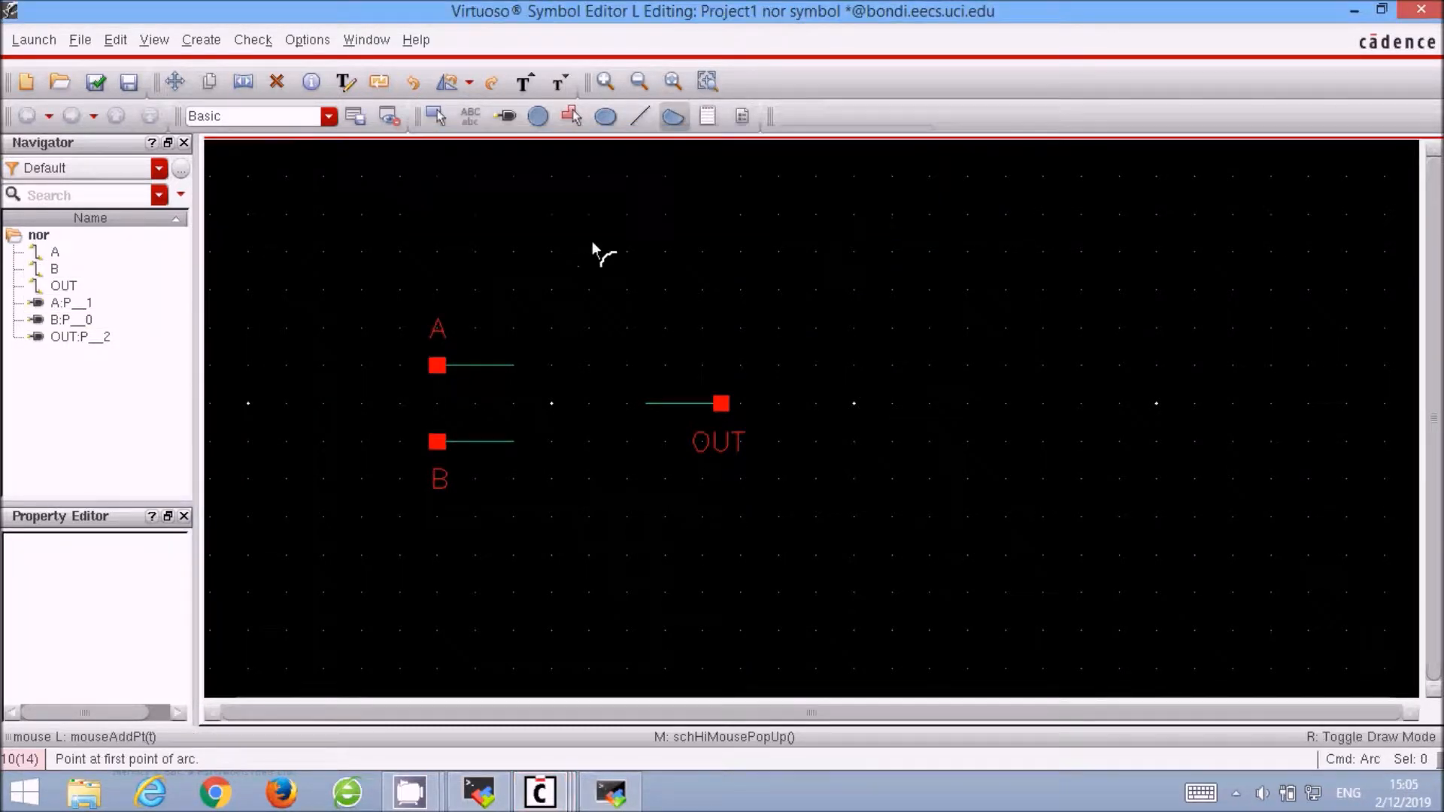
pyautogui.click(495, 328)
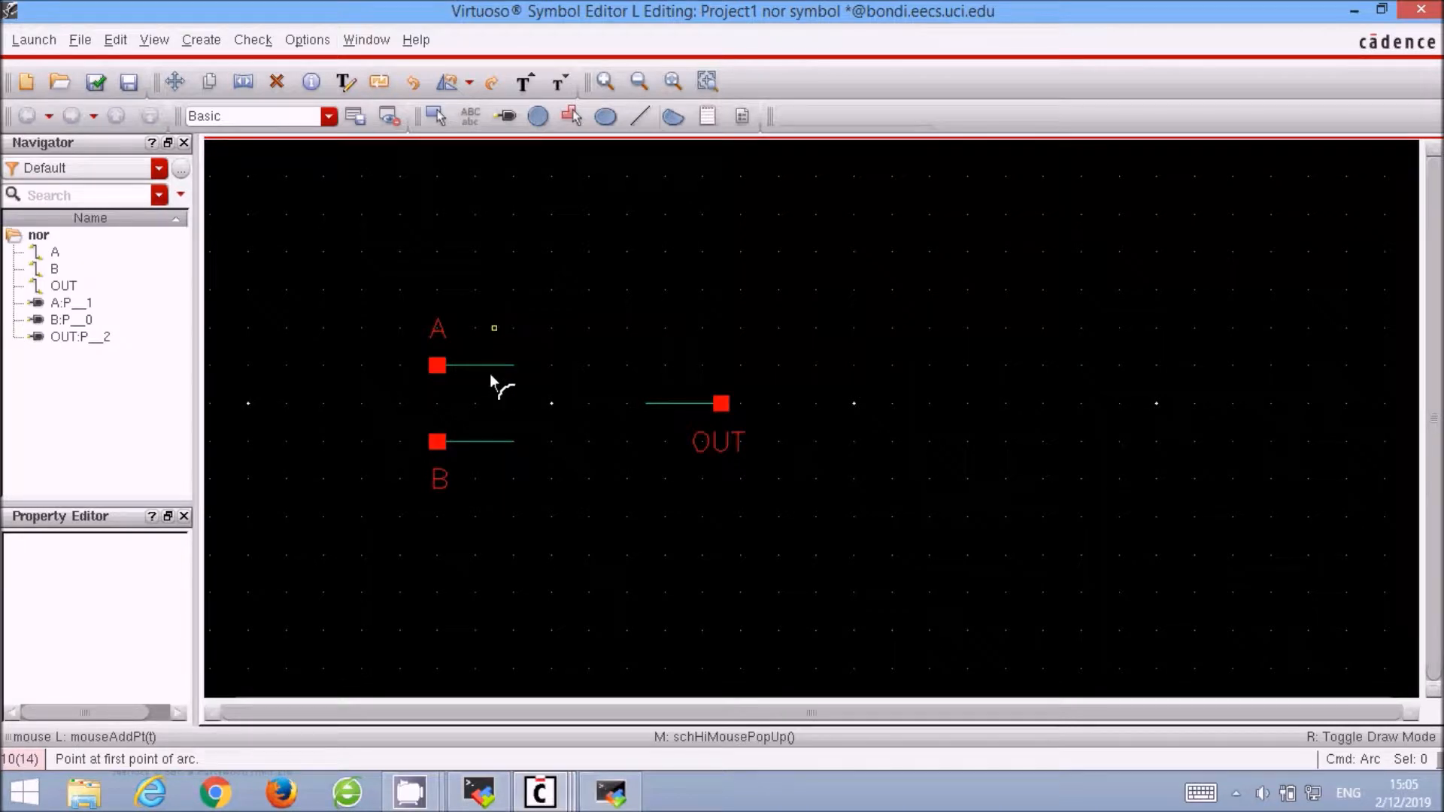
pyautogui.click(495, 482)
pyautogui.click(516, 427)
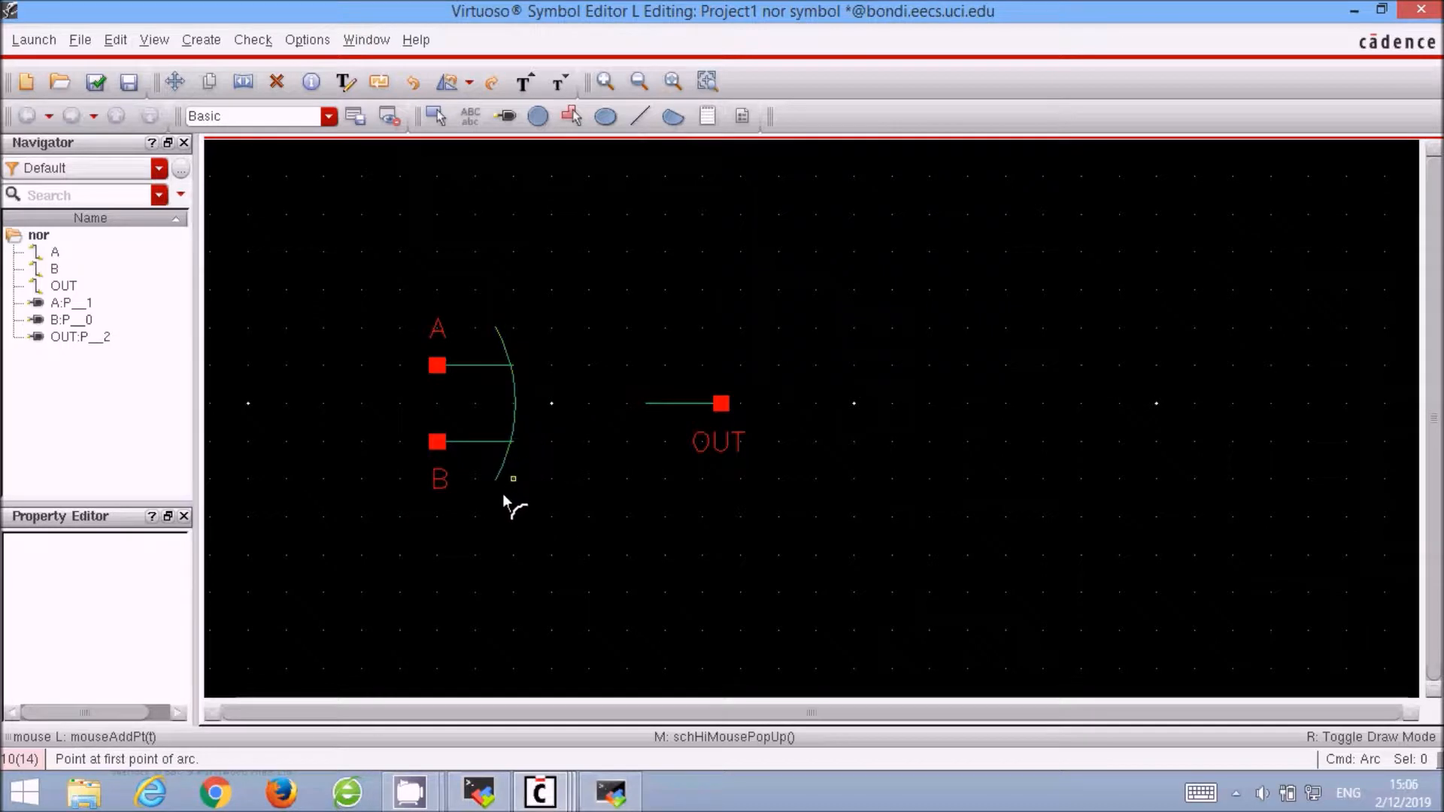
# Draw an arc from the upper end of the back edge to the start of the OUT line.
pyautogui.click(676, 118)
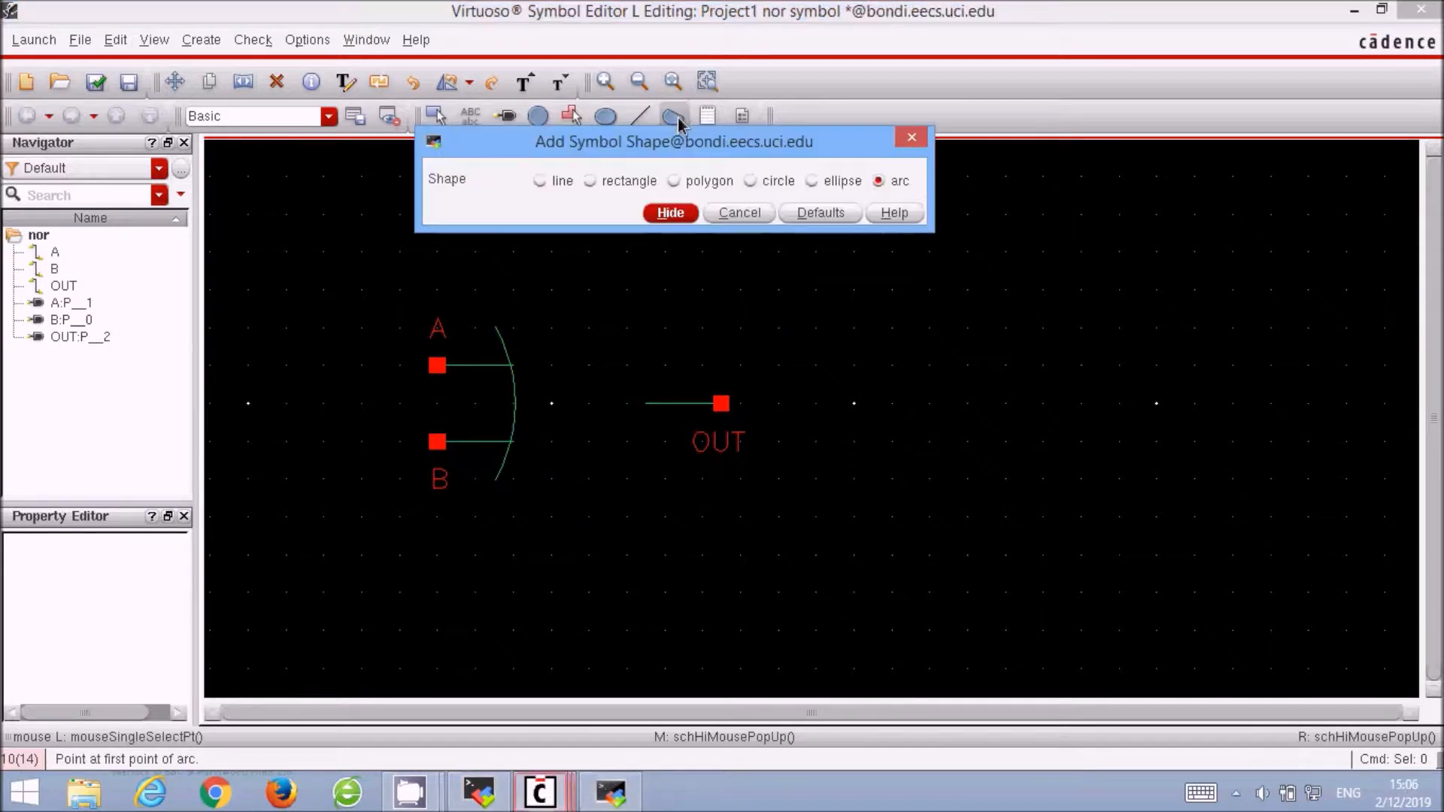
pyautogui.click(496, 328)
pyautogui.click(650, 408)
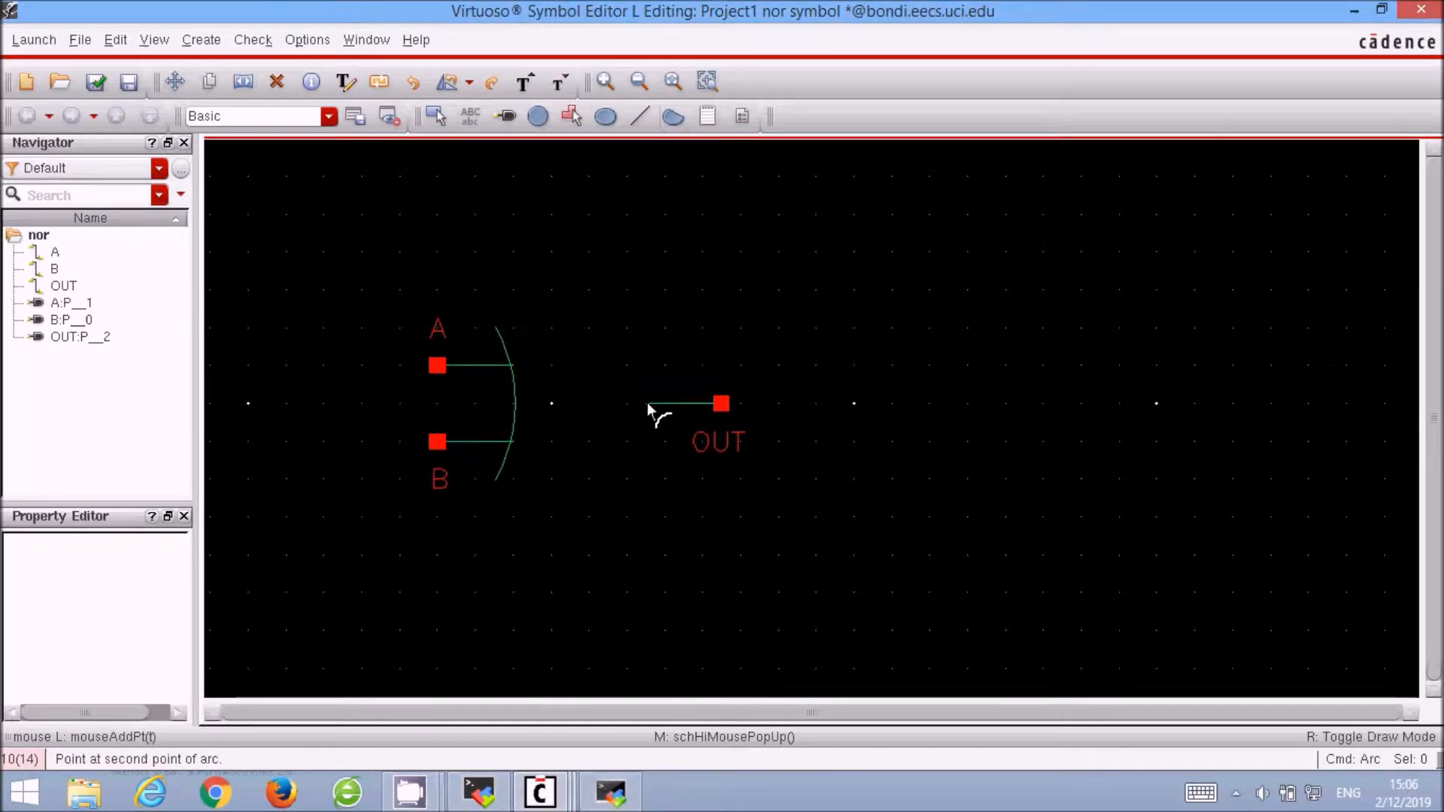
pyautogui.click(597, 358)
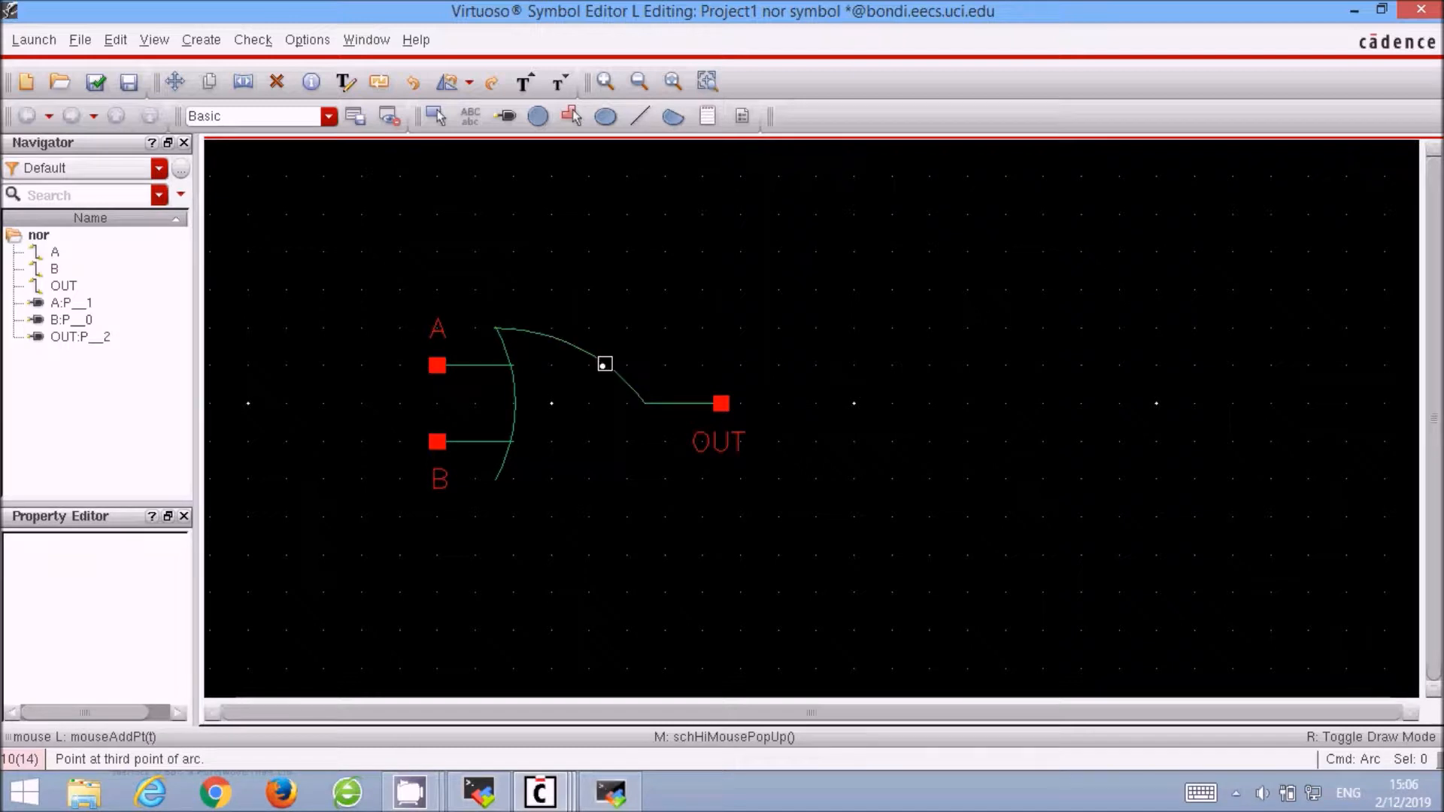
# Draw a matching arc from the lower end of the back edge to the gate tip and save the symbol.
pyautogui.click(494, 479)
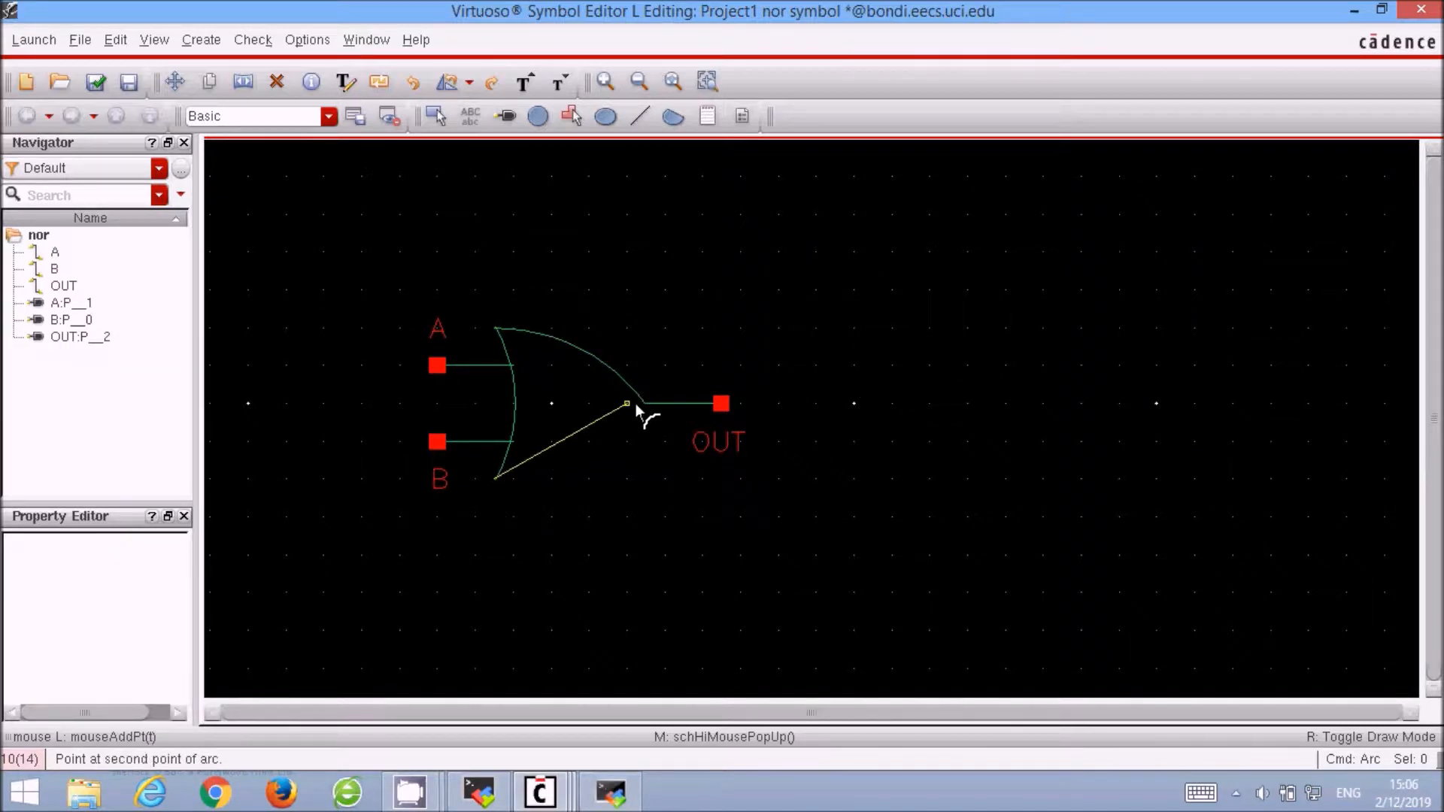
pyautogui.click(647, 407)
pyautogui.click(606, 438)
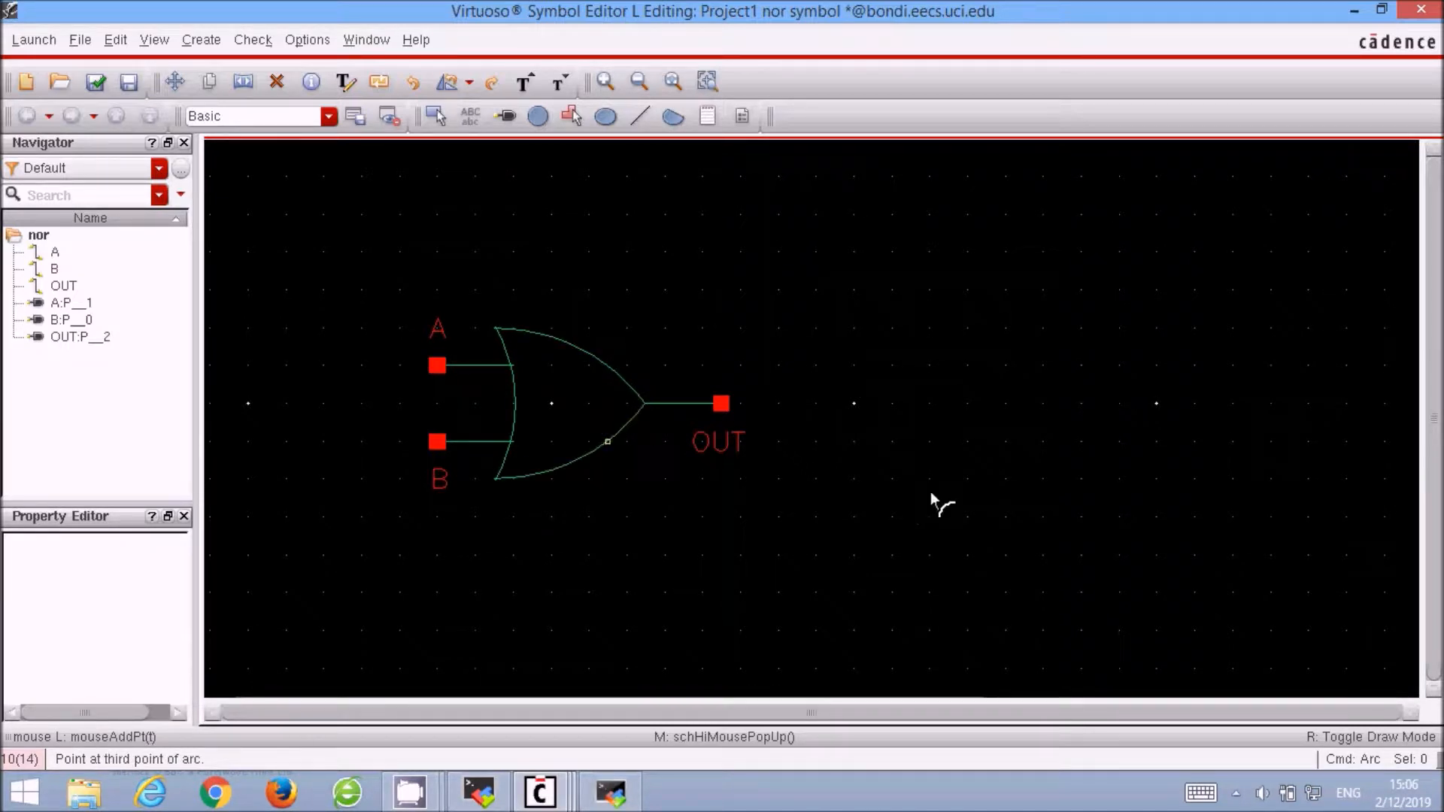
pyautogui.press('Escape')
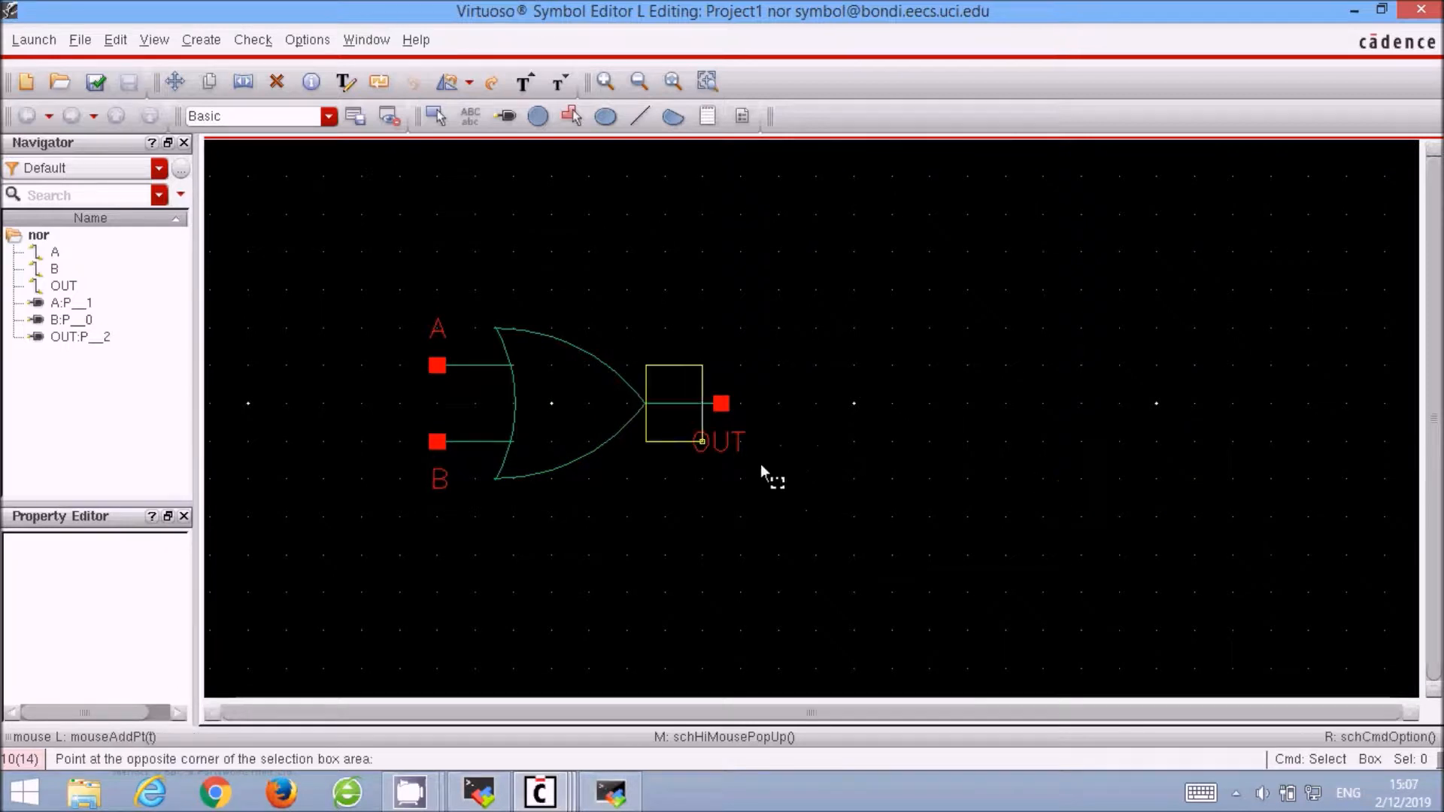
# Move the OUT pin, its line and its label one grid step away from the gate tip.
pyautogui.click(784, 472)
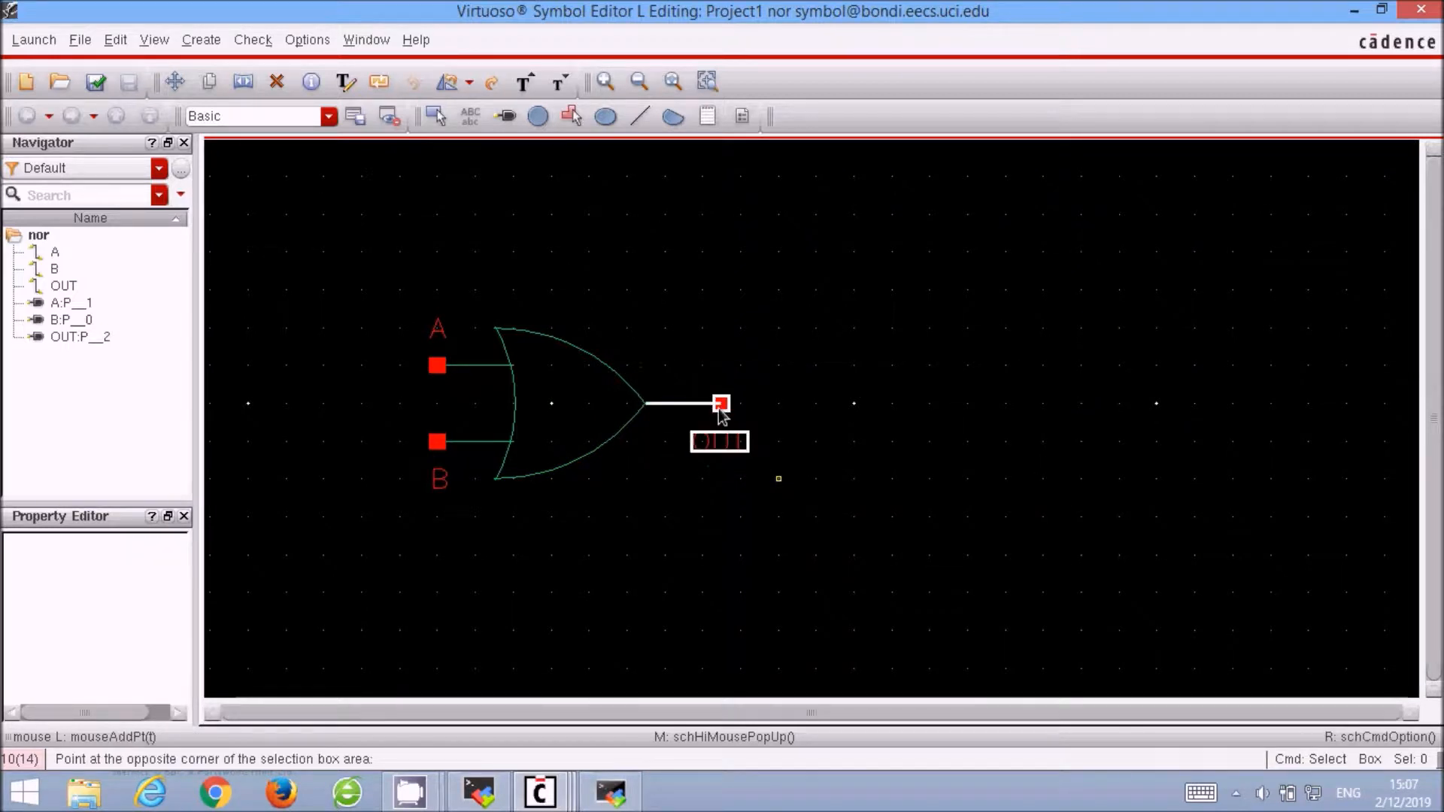
pyautogui.moveTo(725, 405); pyautogui.dragTo(762, 408)
pyautogui.click(755, 554)
# Draw an outline circle filling the gap between the gate tip and the OUT line, and check and save the symbol.
pyautogui.click(538, 116)
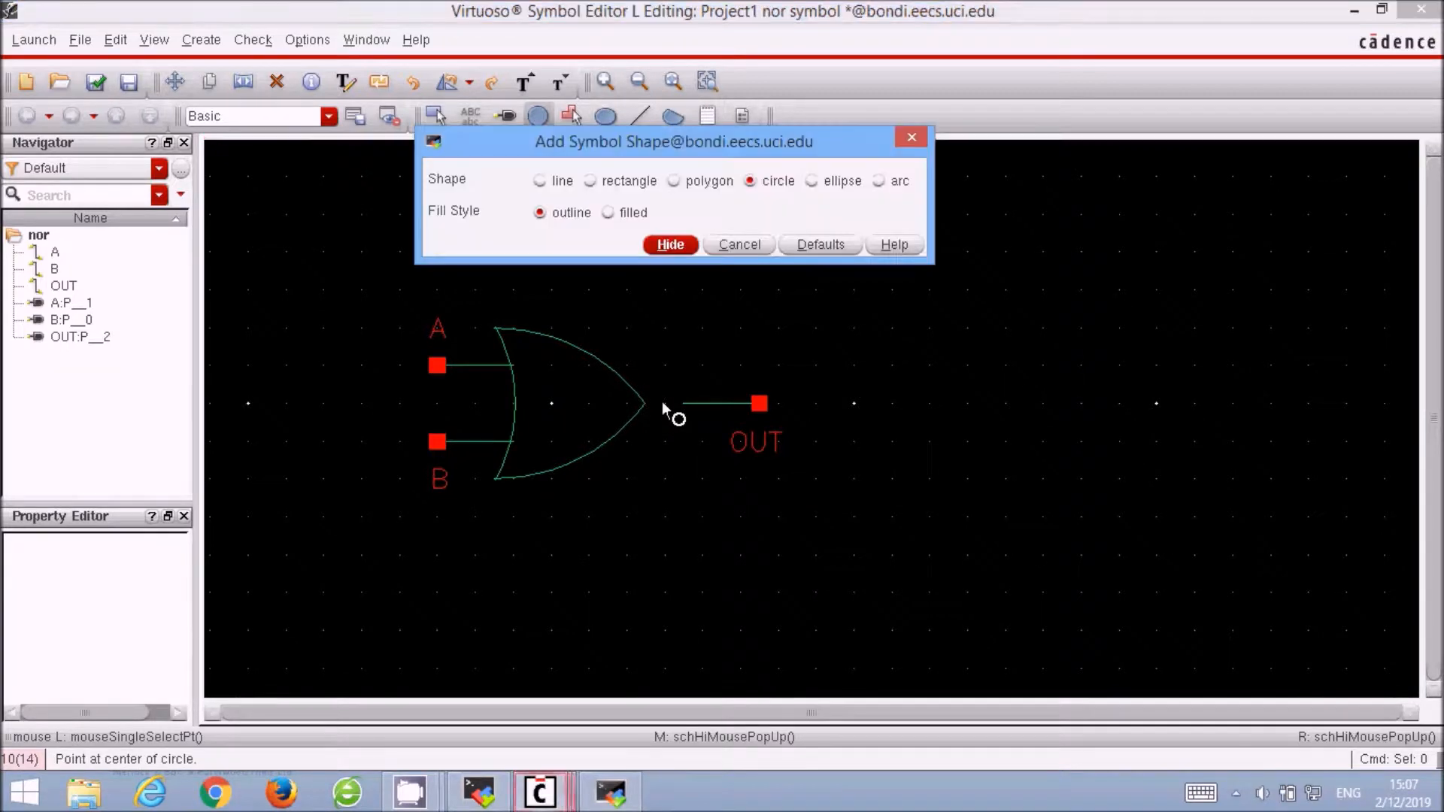
pyautogui.click(673, 413)
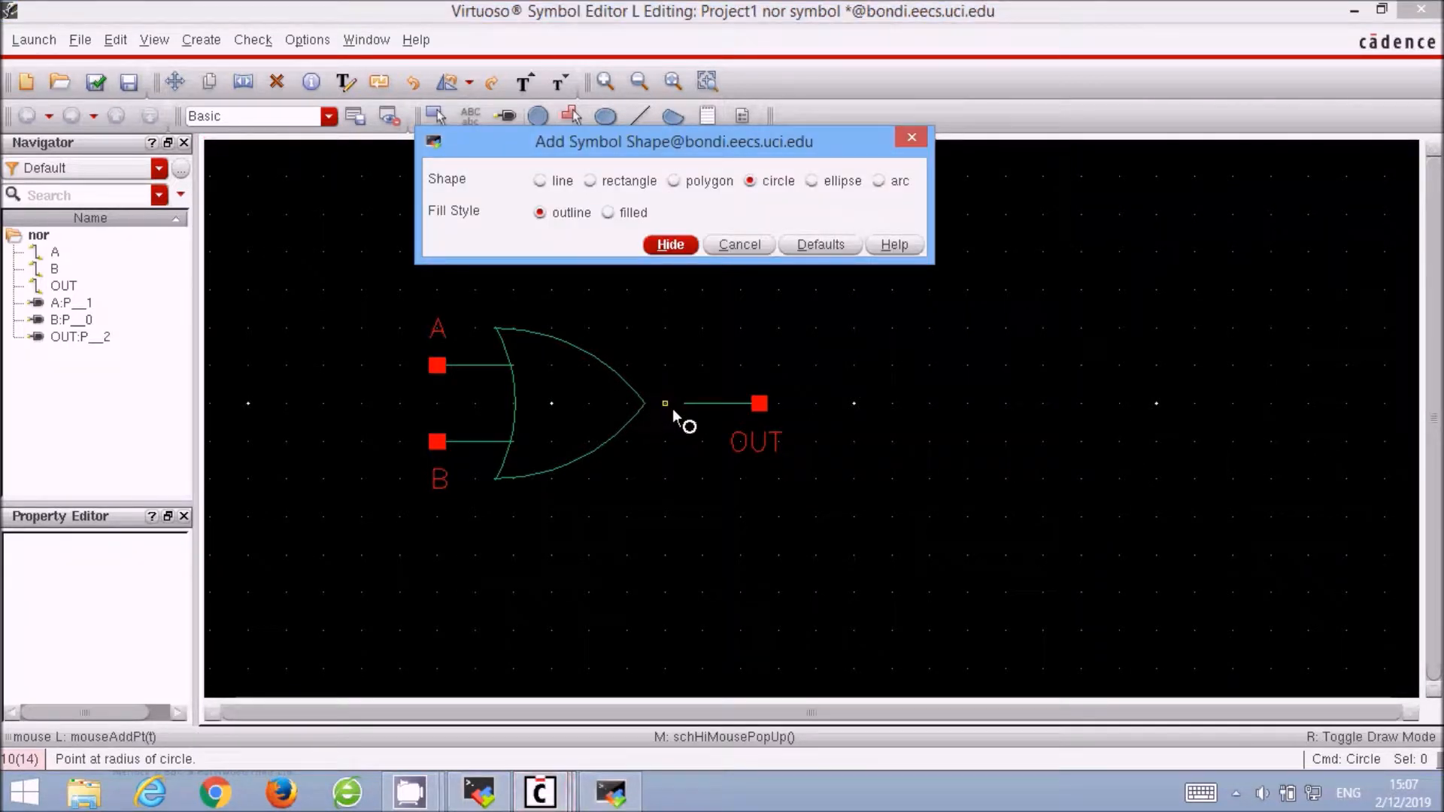
pyautogui.click(681, 419)
pyautogui.press('Escape')
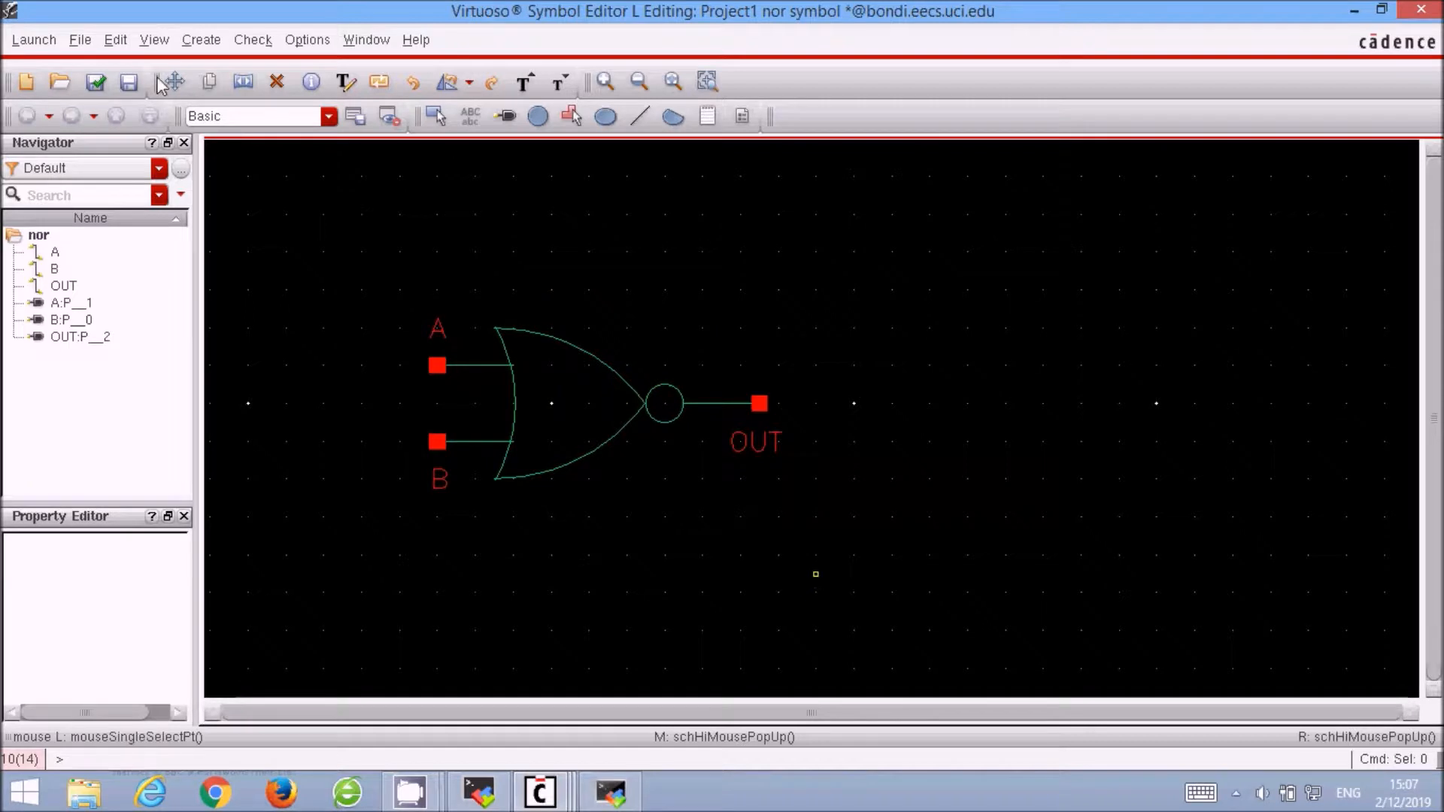
pyautogui.click(96, 82)
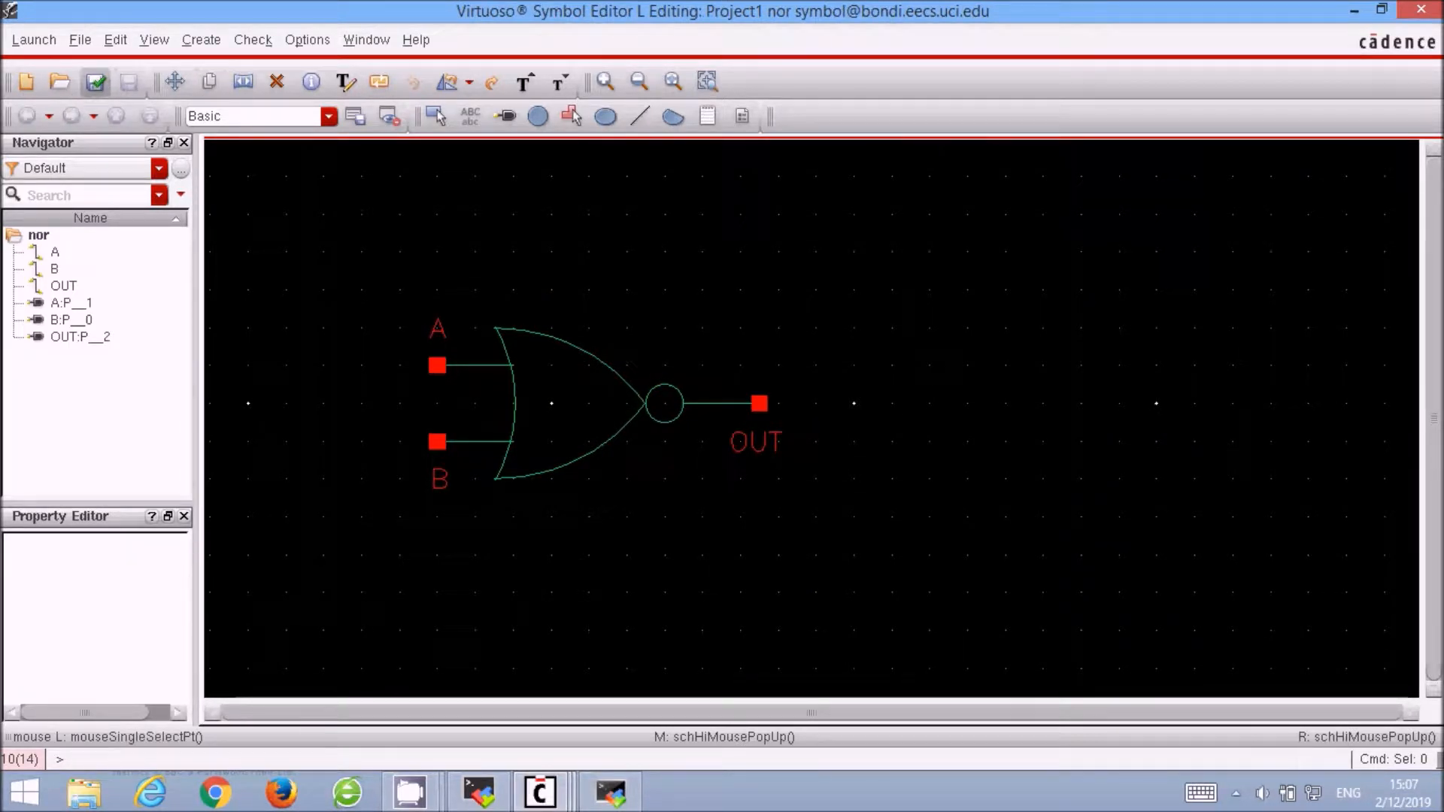
# Switch to the nor schematic and launch Layout GXL, creating a new layout view for the nor cell with automatic configuration.
pyautogui.click(429, 803)
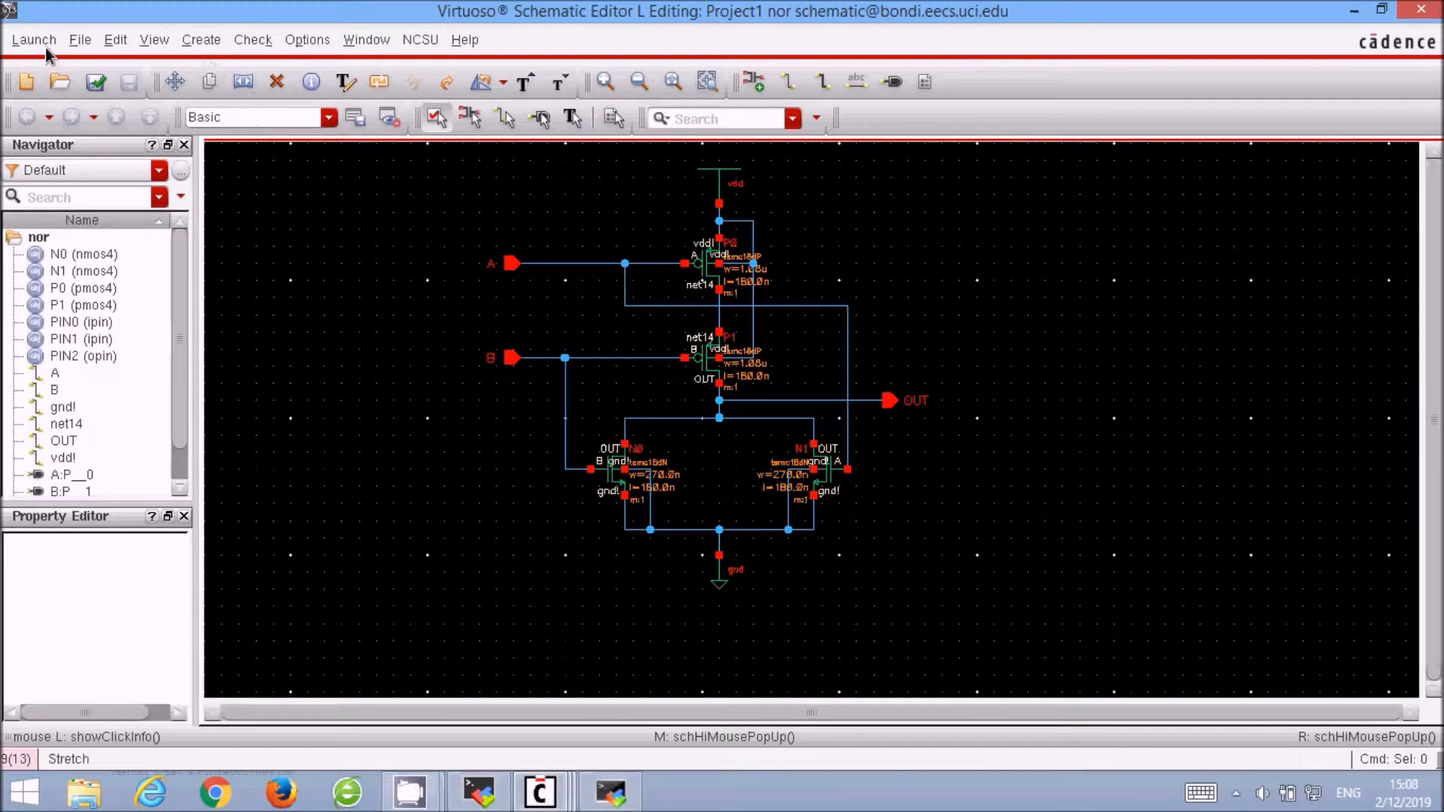
pyautogui.click(45, 48)
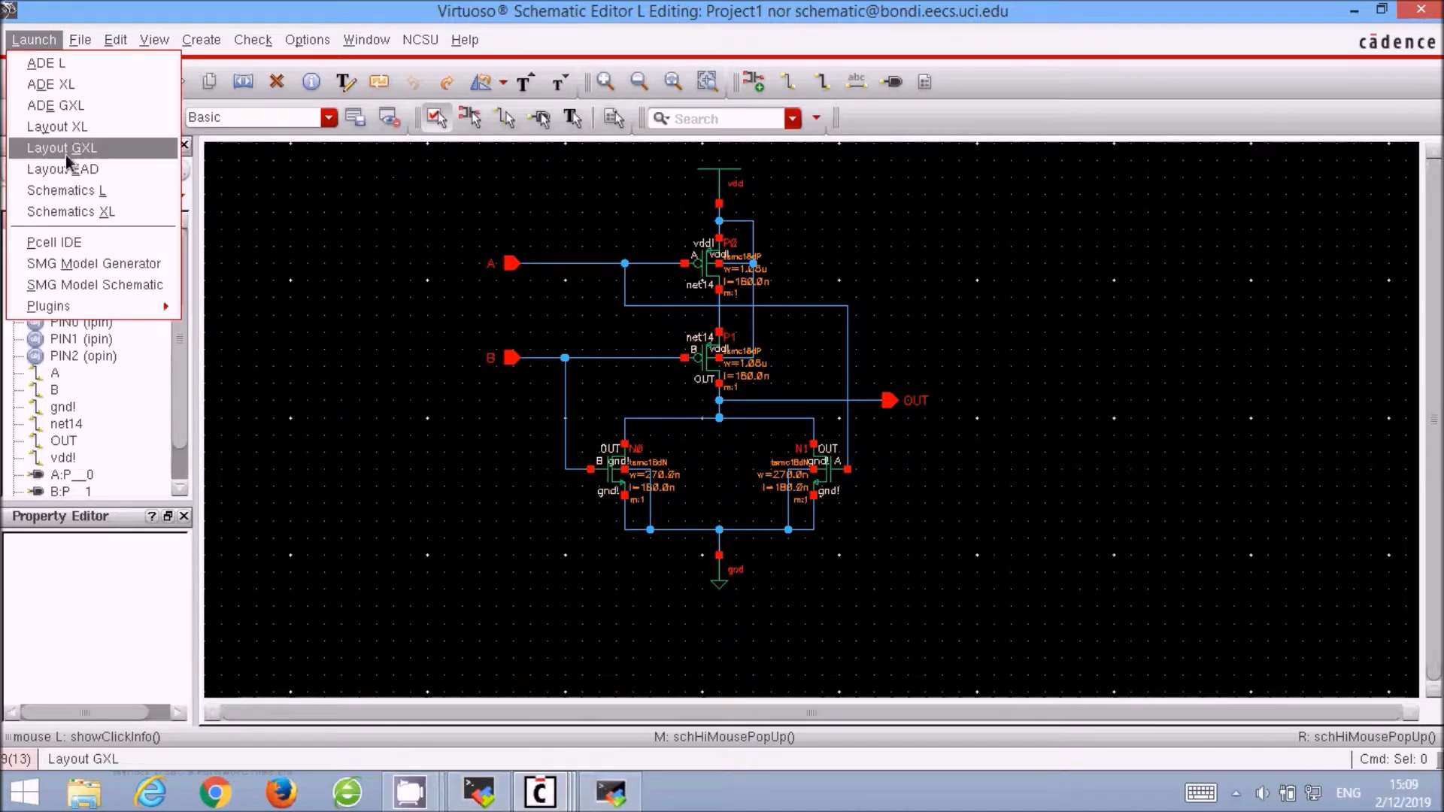
pyautogui.click(70, 154)
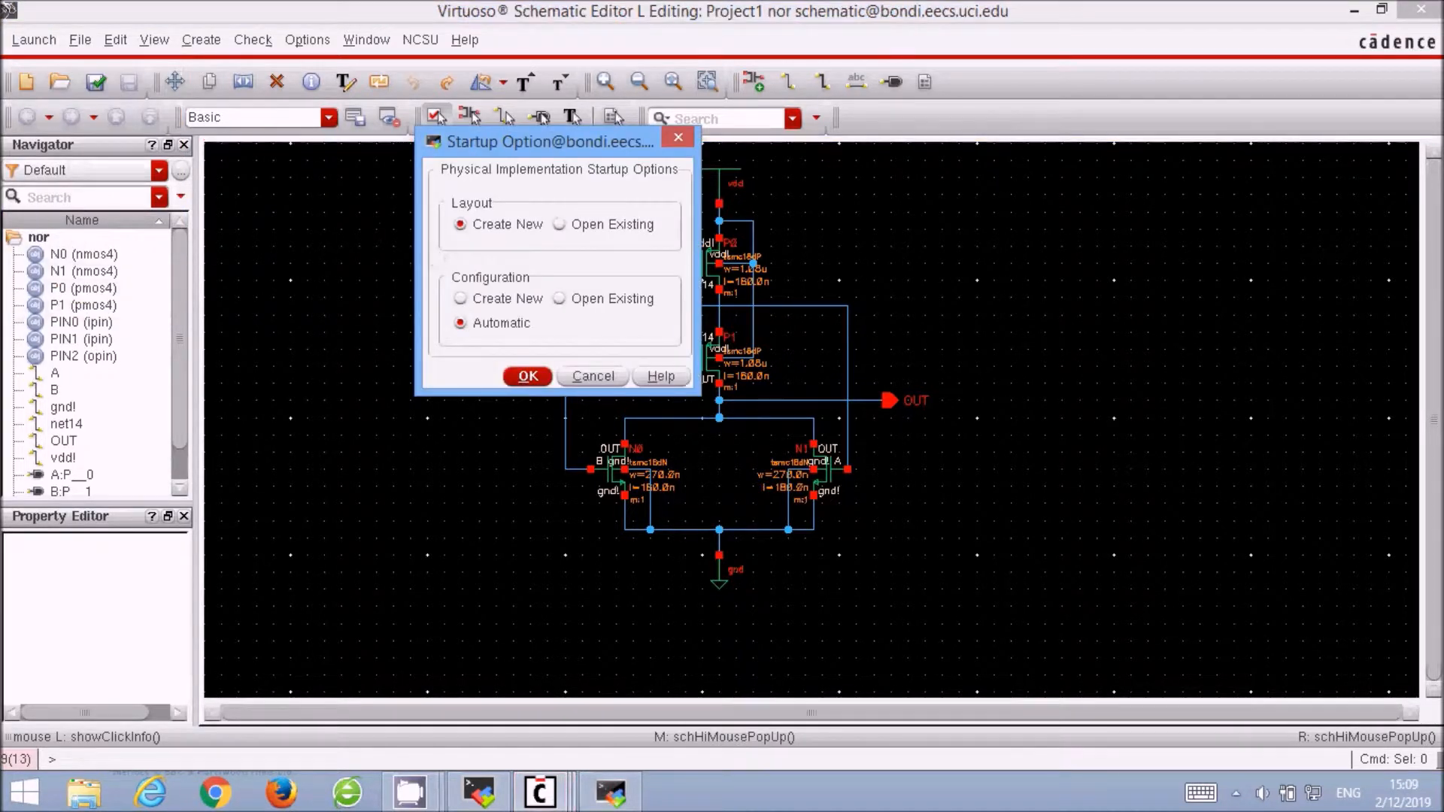
pyautogui.click(529, 377)
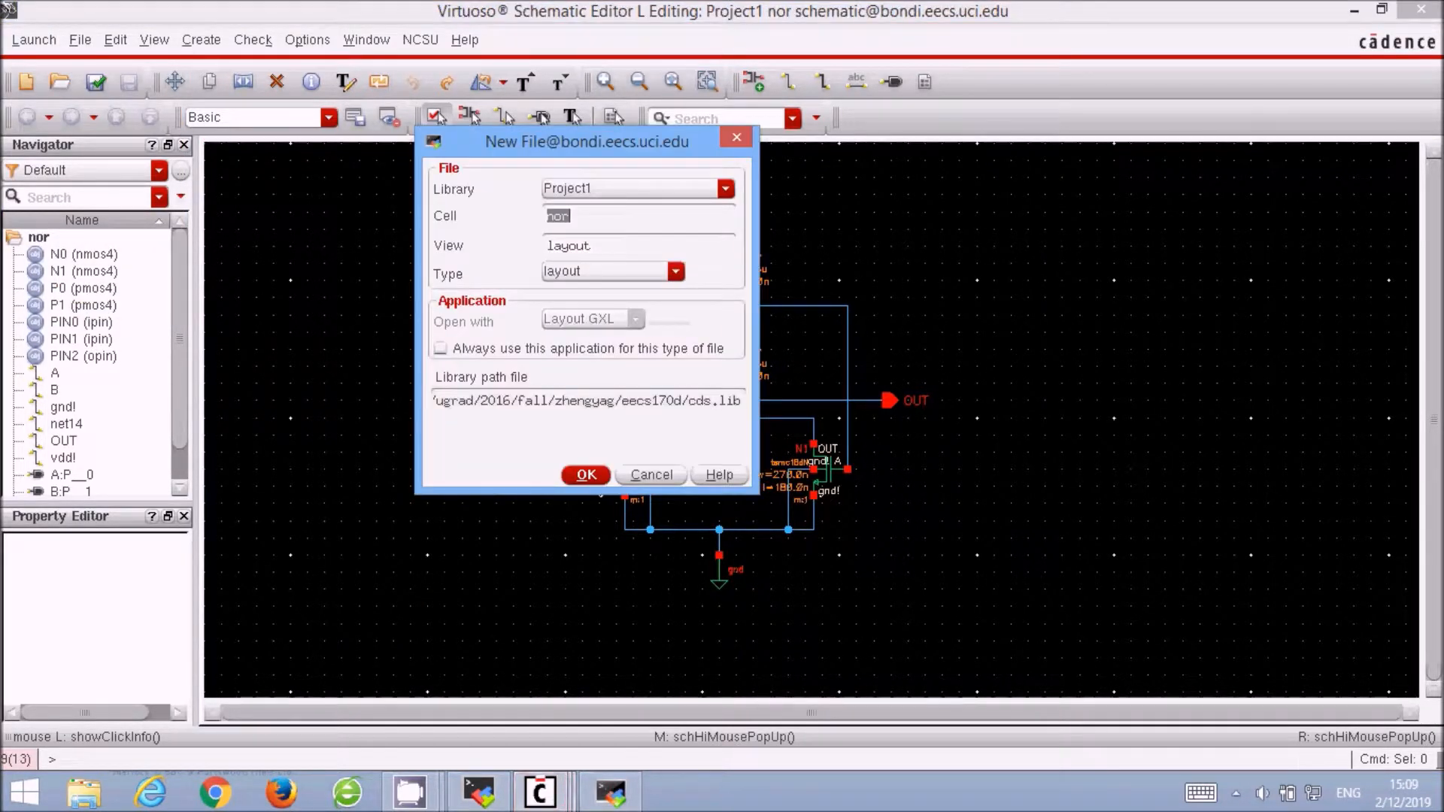
pyautogui.press('Return')
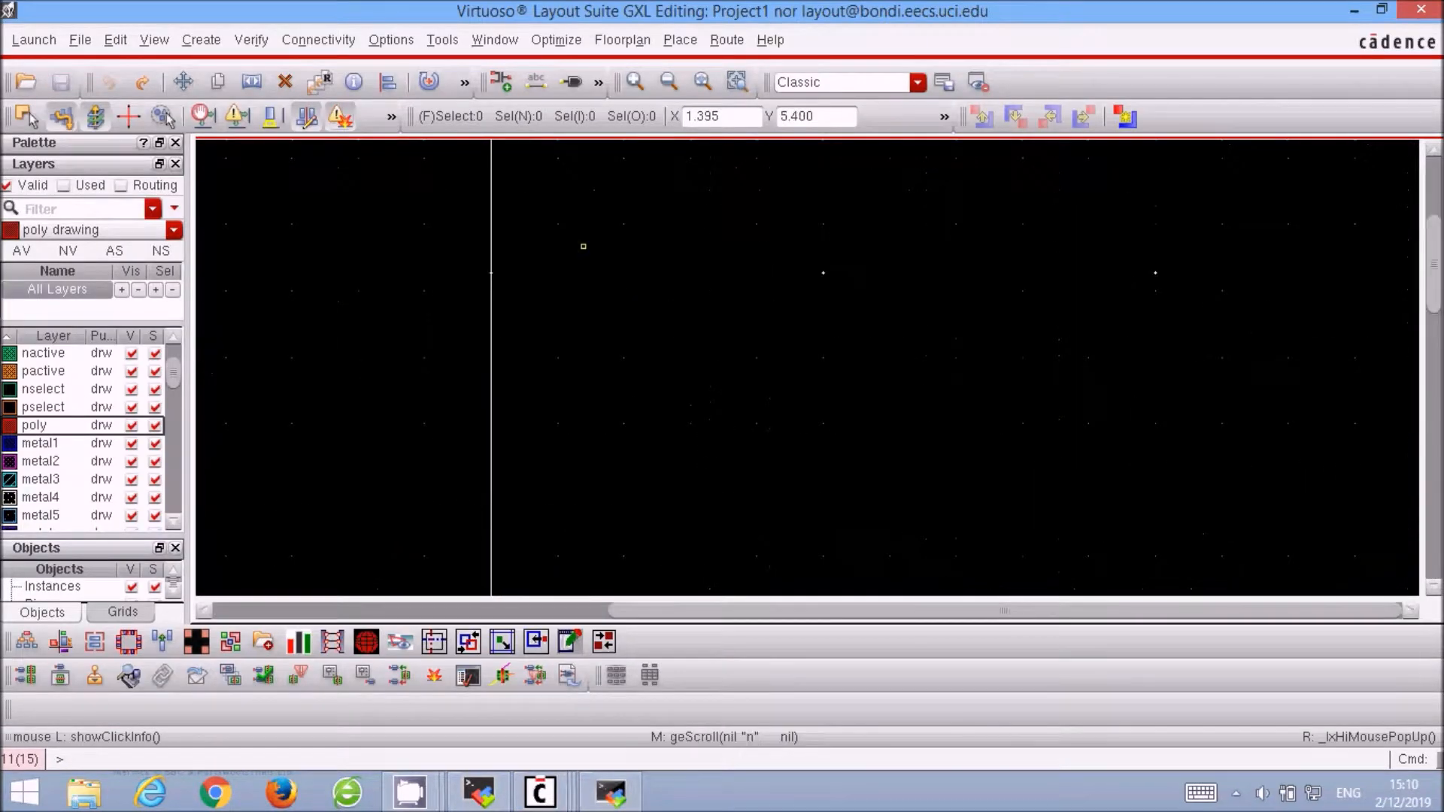
# Accept the display options and place a pmos layout instance from NCSU_TechLib_tsmc02d above the horizontal axis.
pyautogui.press('e')
pyautogui.press('Return')
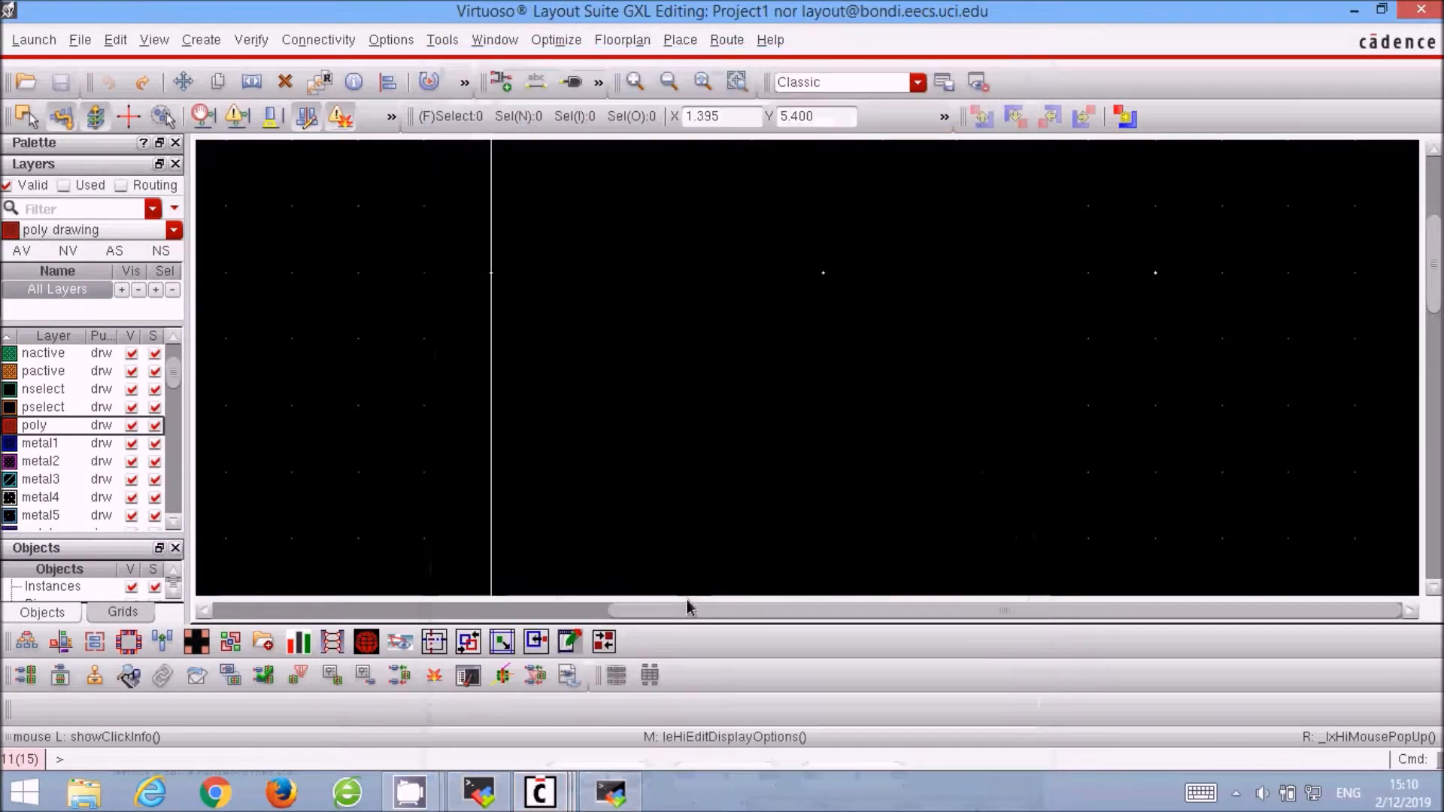
pyautogui.write('i')
pyautogui.write('pmos')
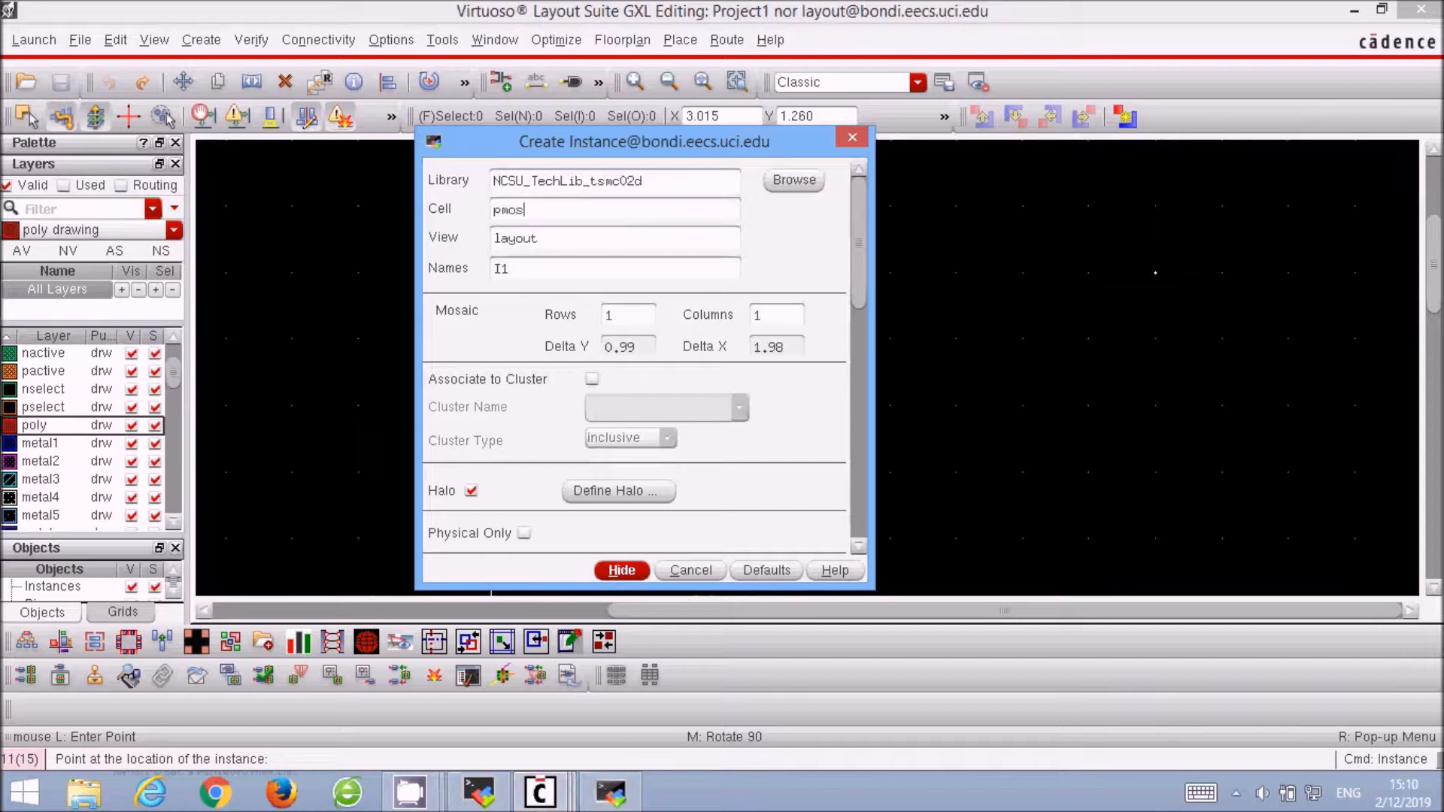
pyautogui.press('Tab')
pyautogui.press('Return')
pyautogui.click(651, 435)
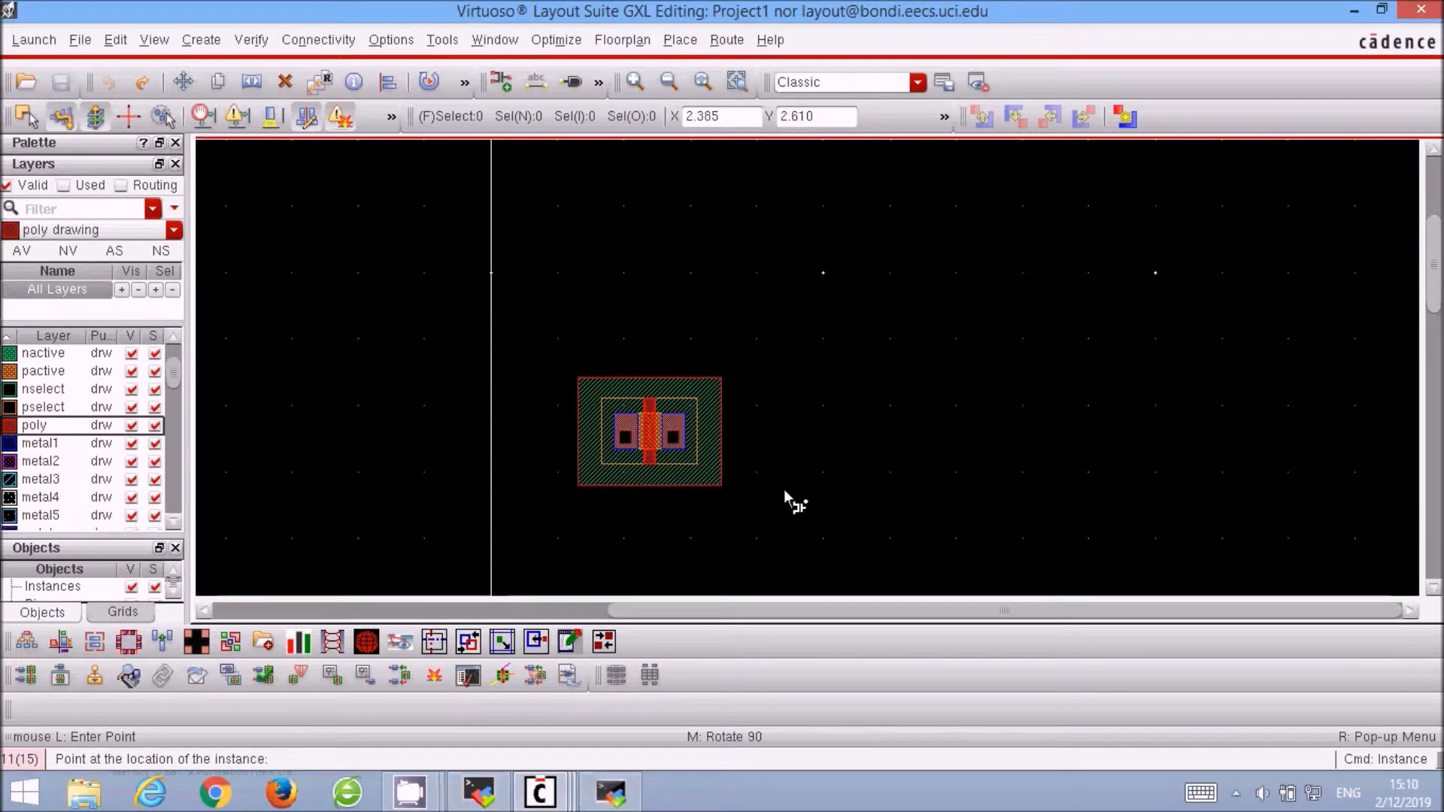
# Place an nmos layout instance just below the pmos transistor.
pyautogui.press('F3')
pyautogui.write('nmos')
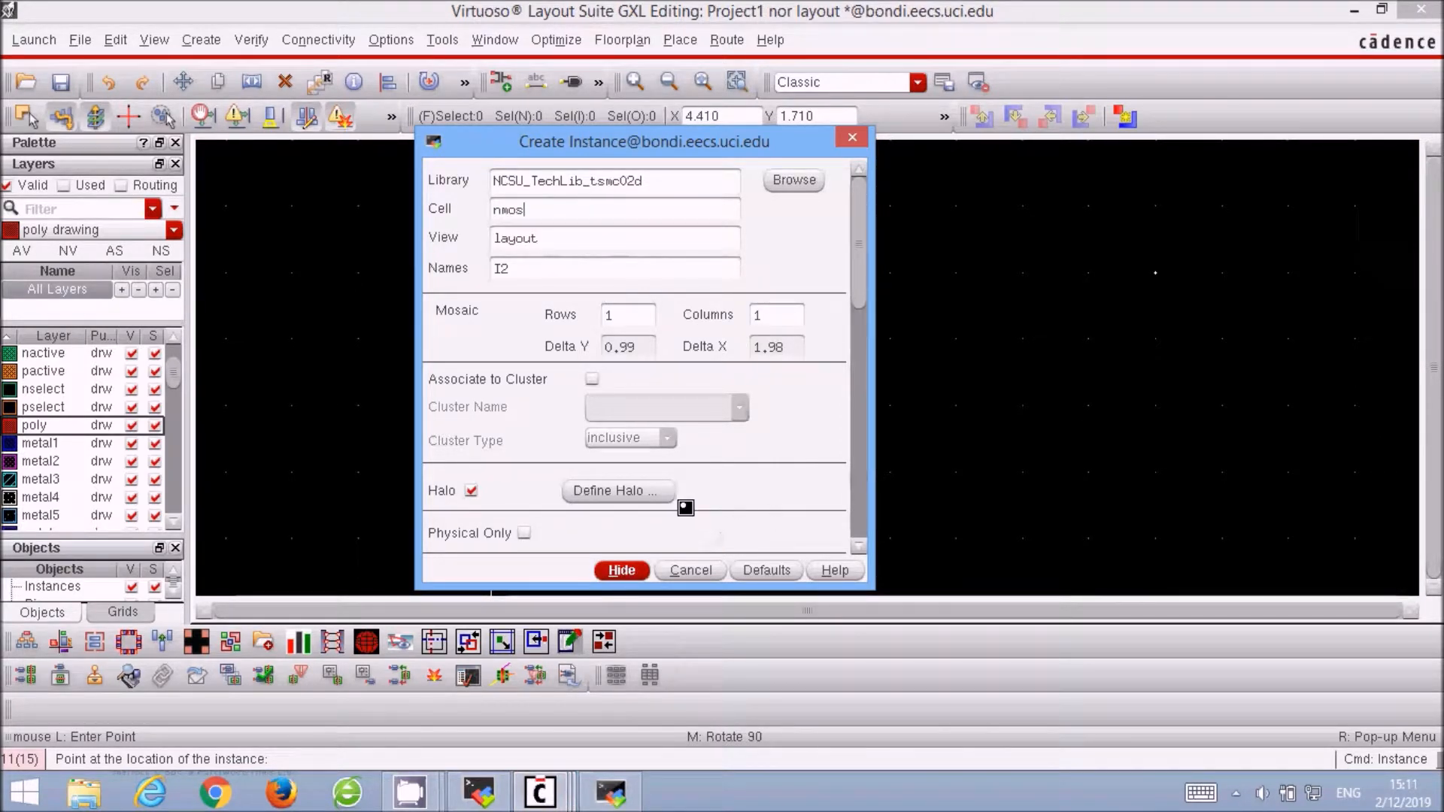
pyautogui.press('Return')
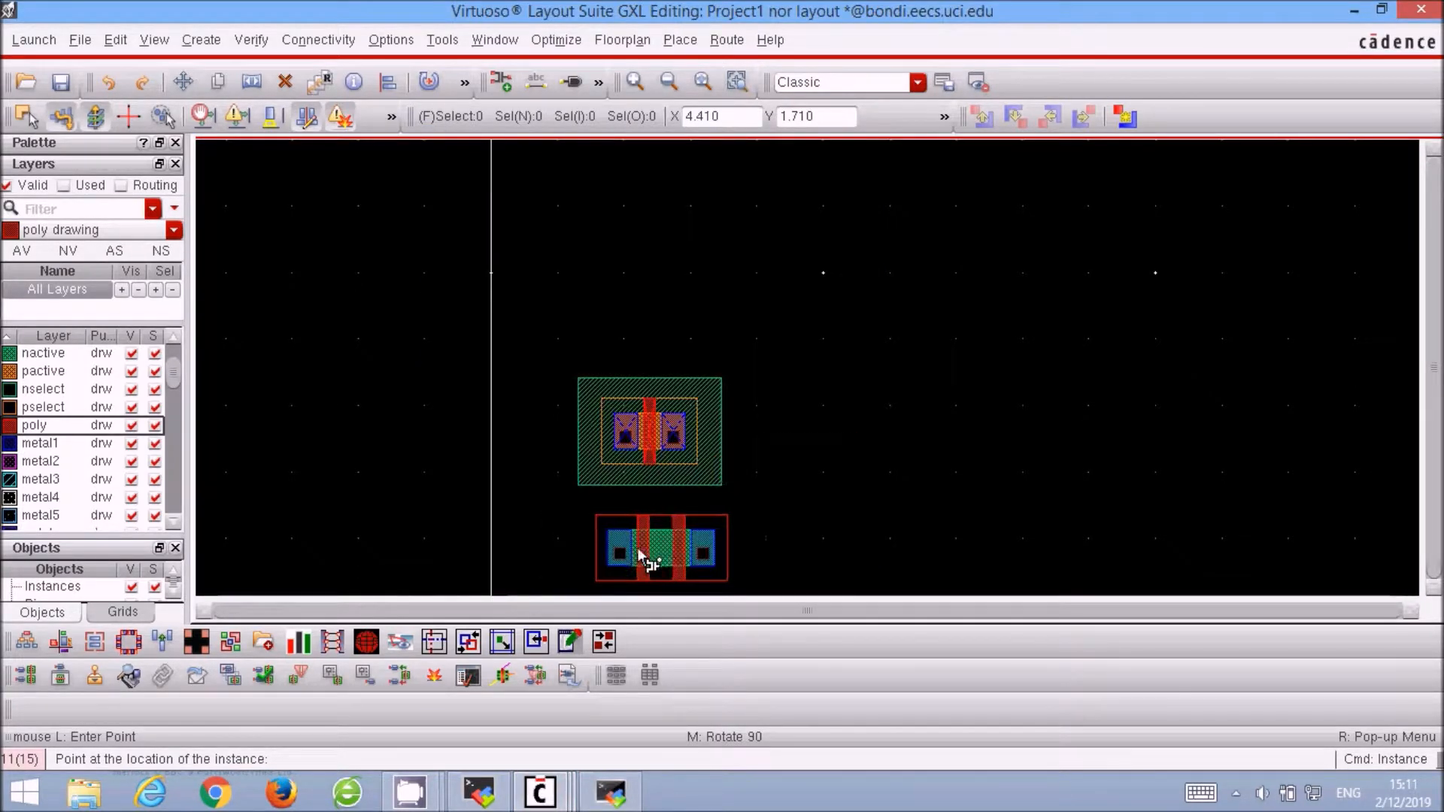
pyautogui.click(615, 558)
pyautogui.press('Escape')
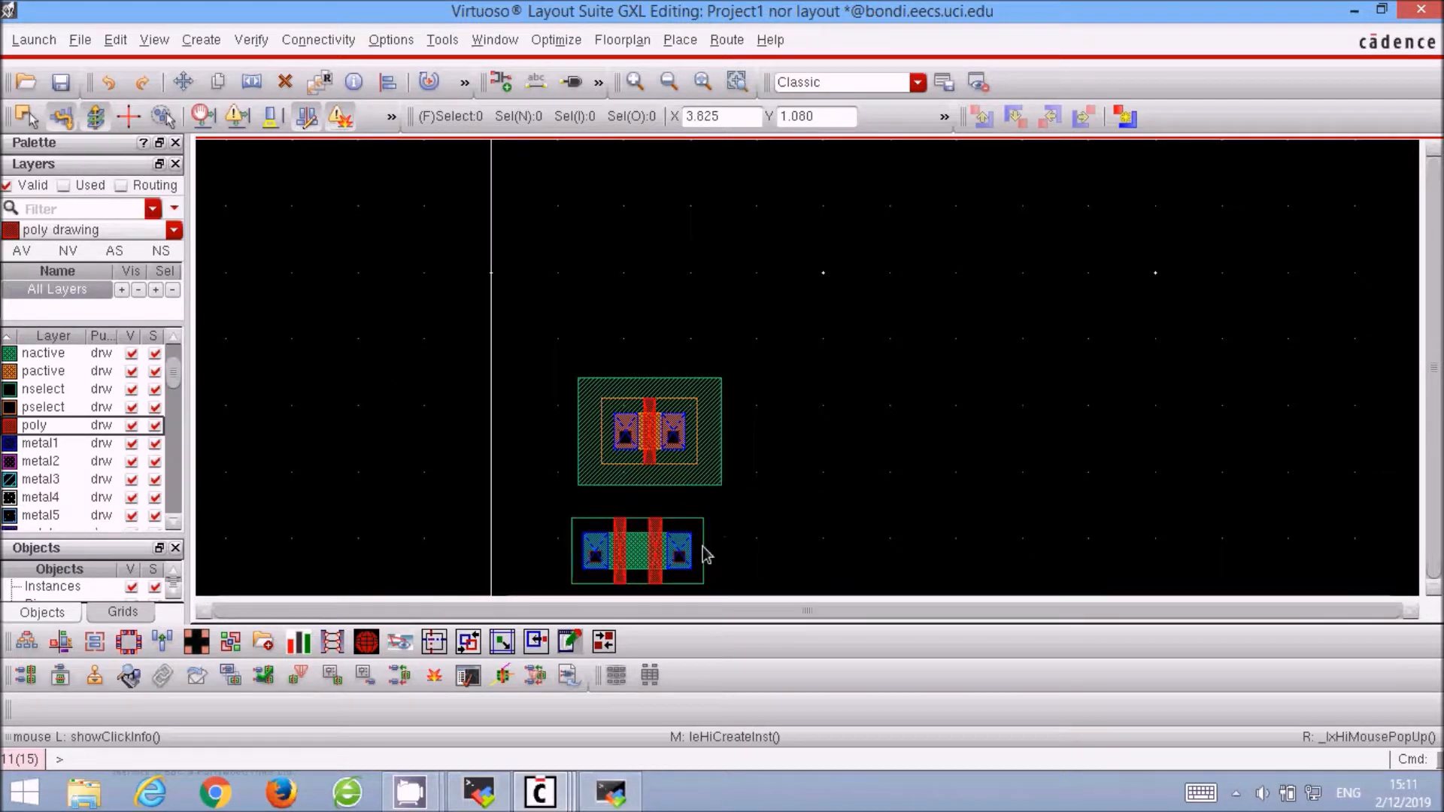
# Set the nmos instance to 1 finger with a width of 270 nm.
pyautogui.click(686, 555)
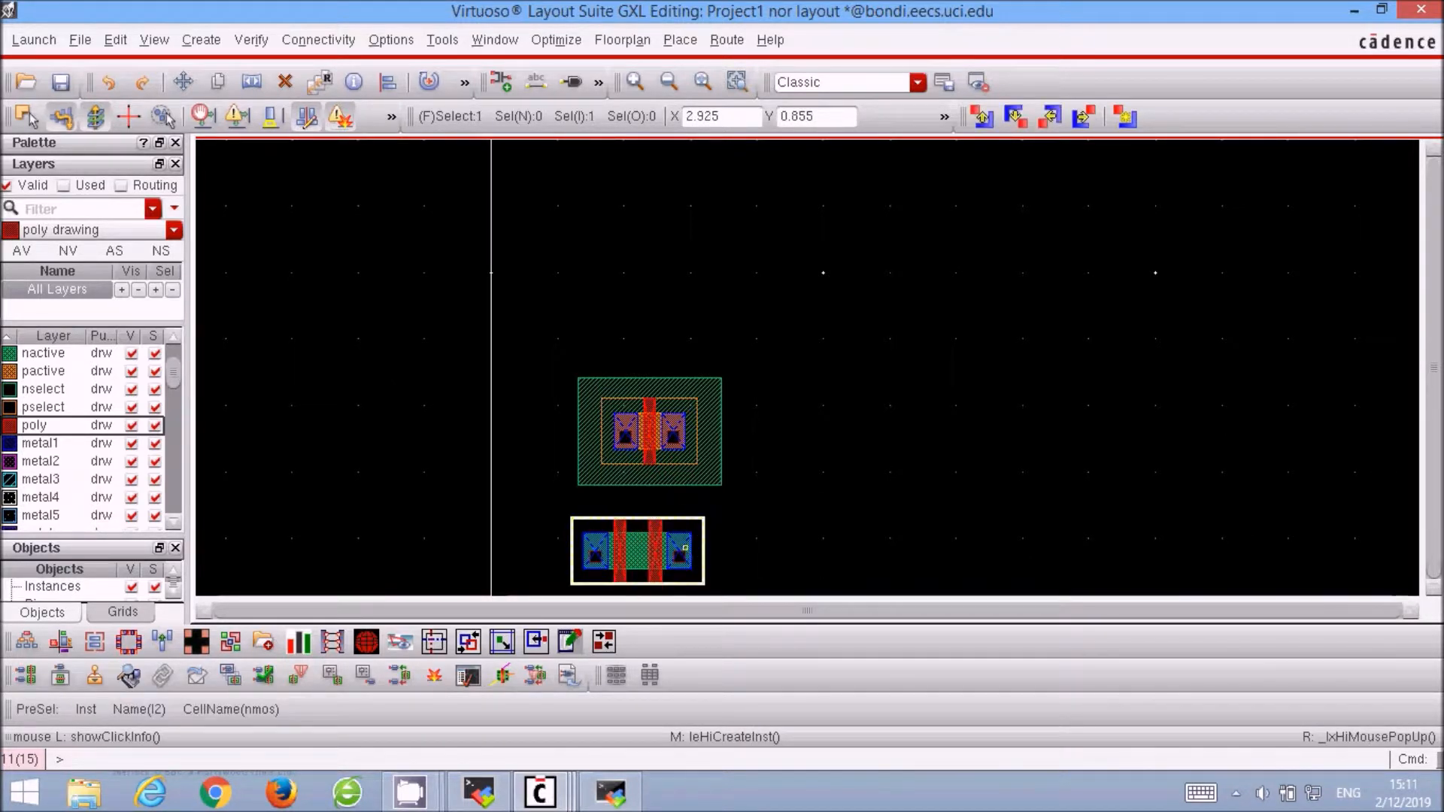
pyautogui.press('q')
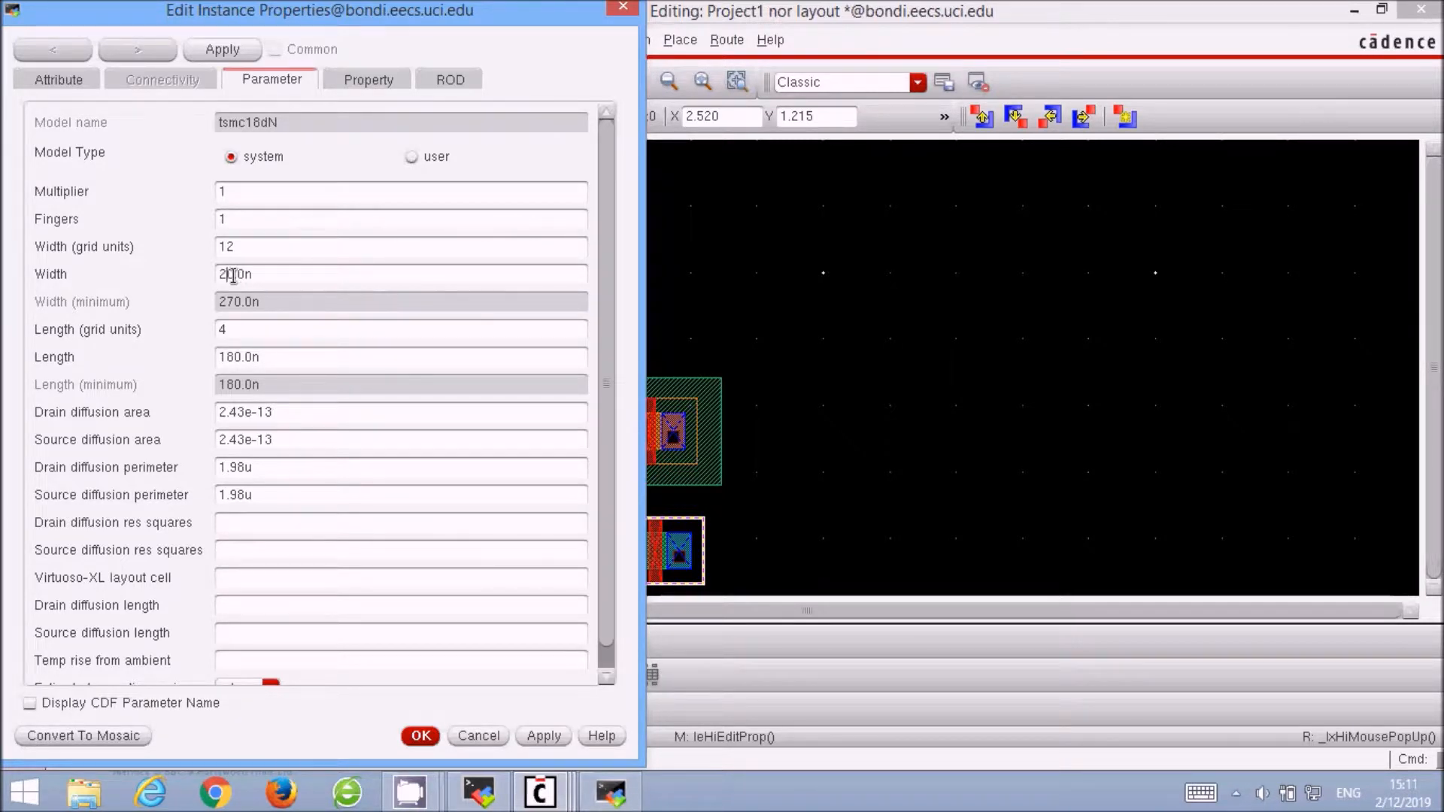
pyautogui.press('Return')
# Copy the nmos transistor beside the original so that the two share their middle contact.
pyautogui.press('c')
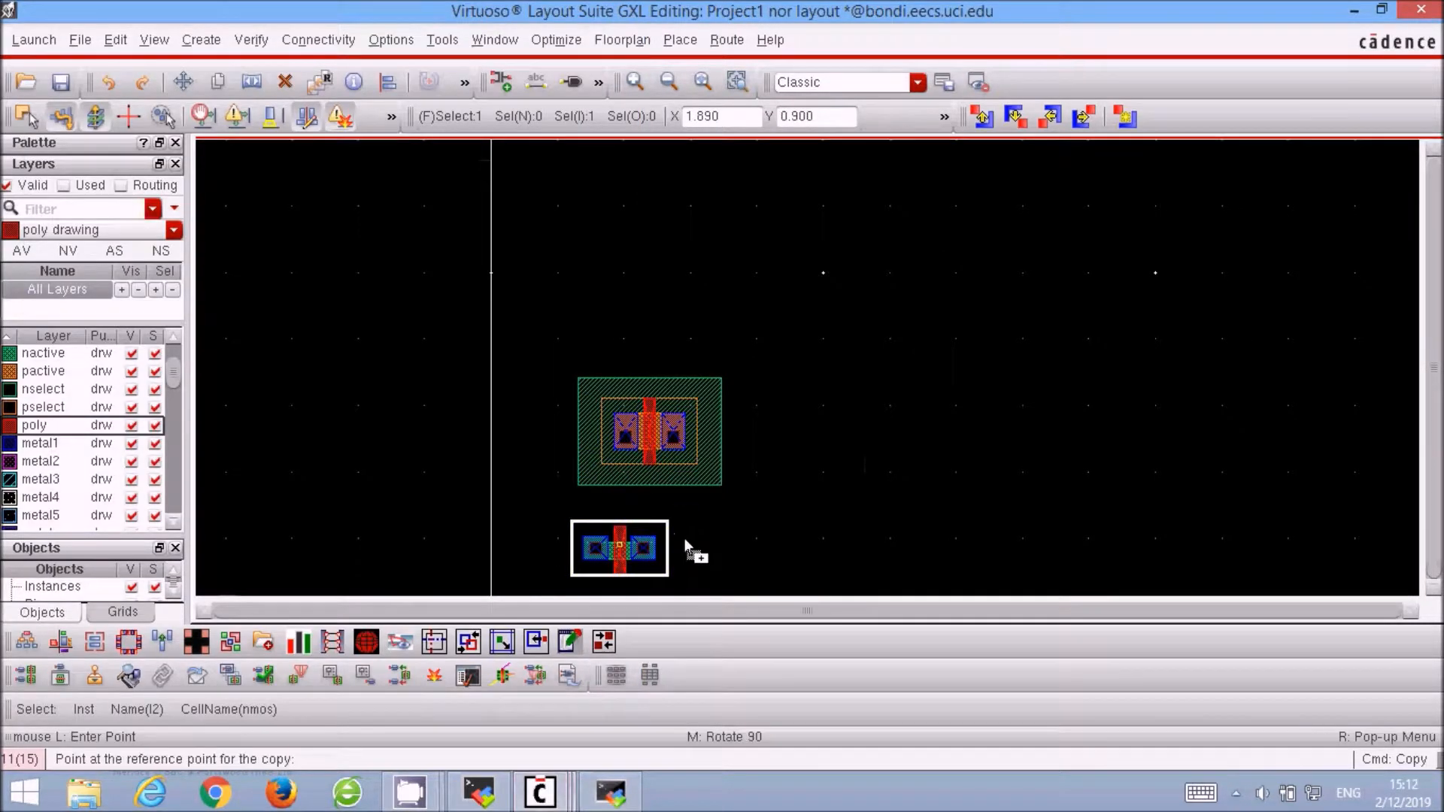
pyautogui.click(697, 546)
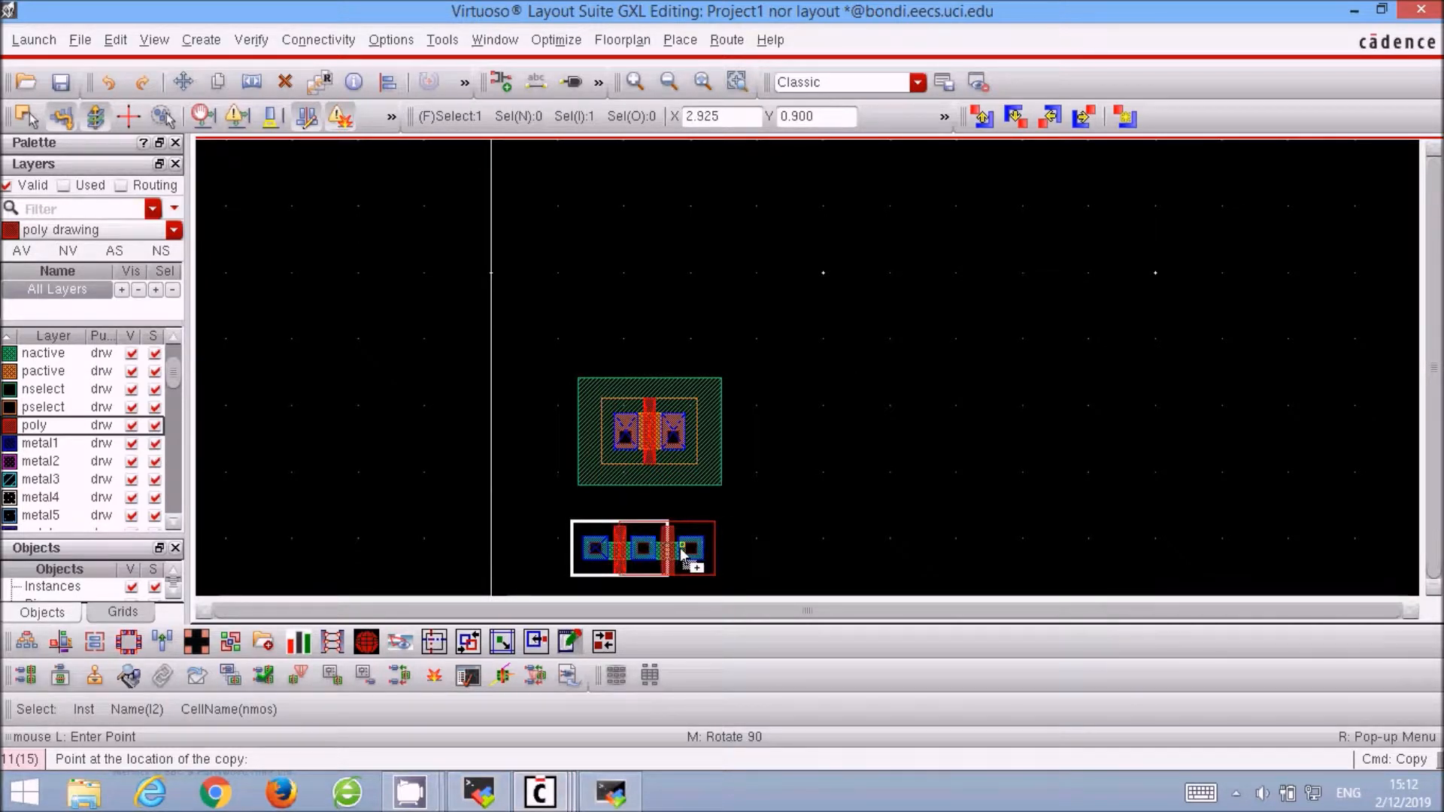
pyautogui.click(683, 555)
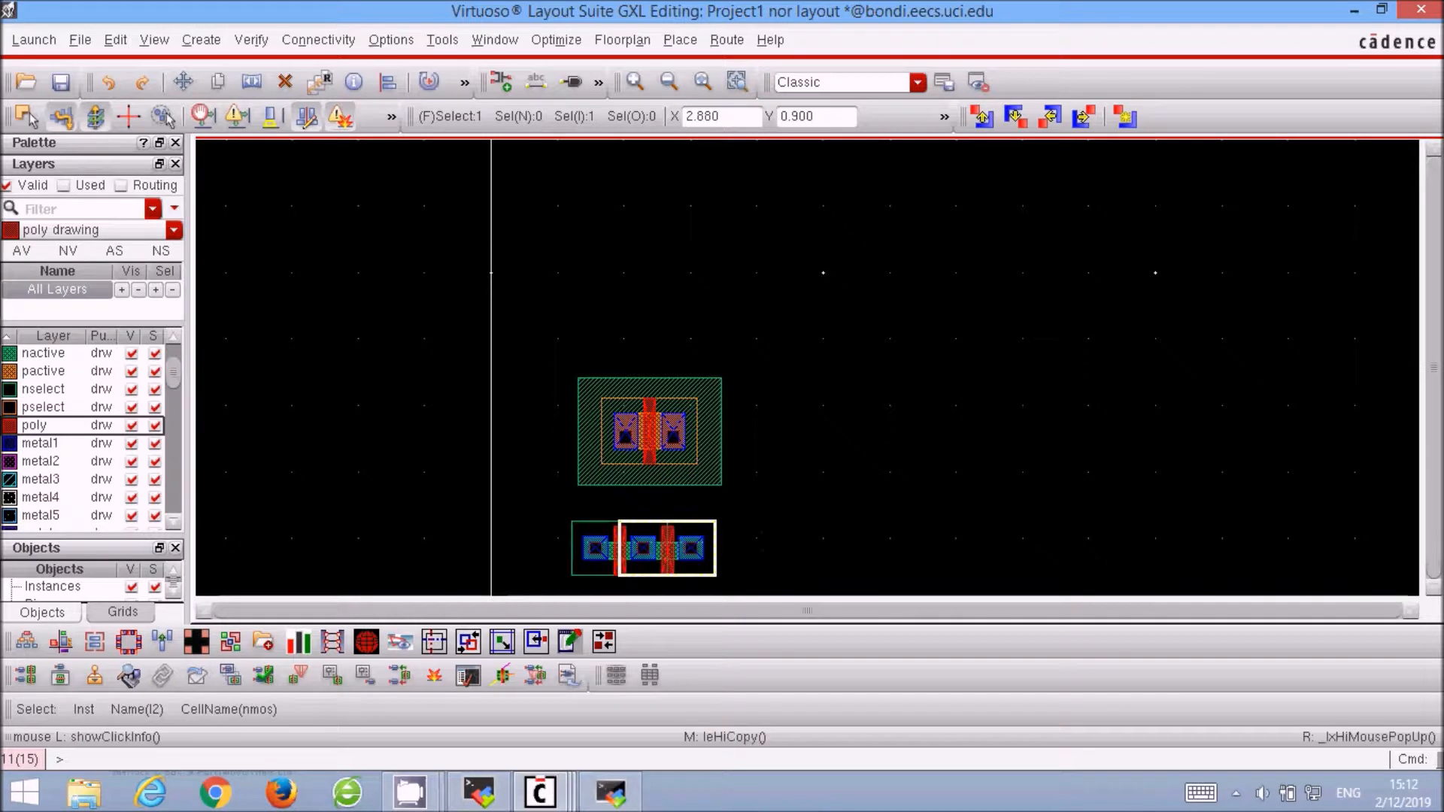
# Set the pmos instance's width to 1080 nm and its number of fingers to 2.
pyautogui.click(665, 478)
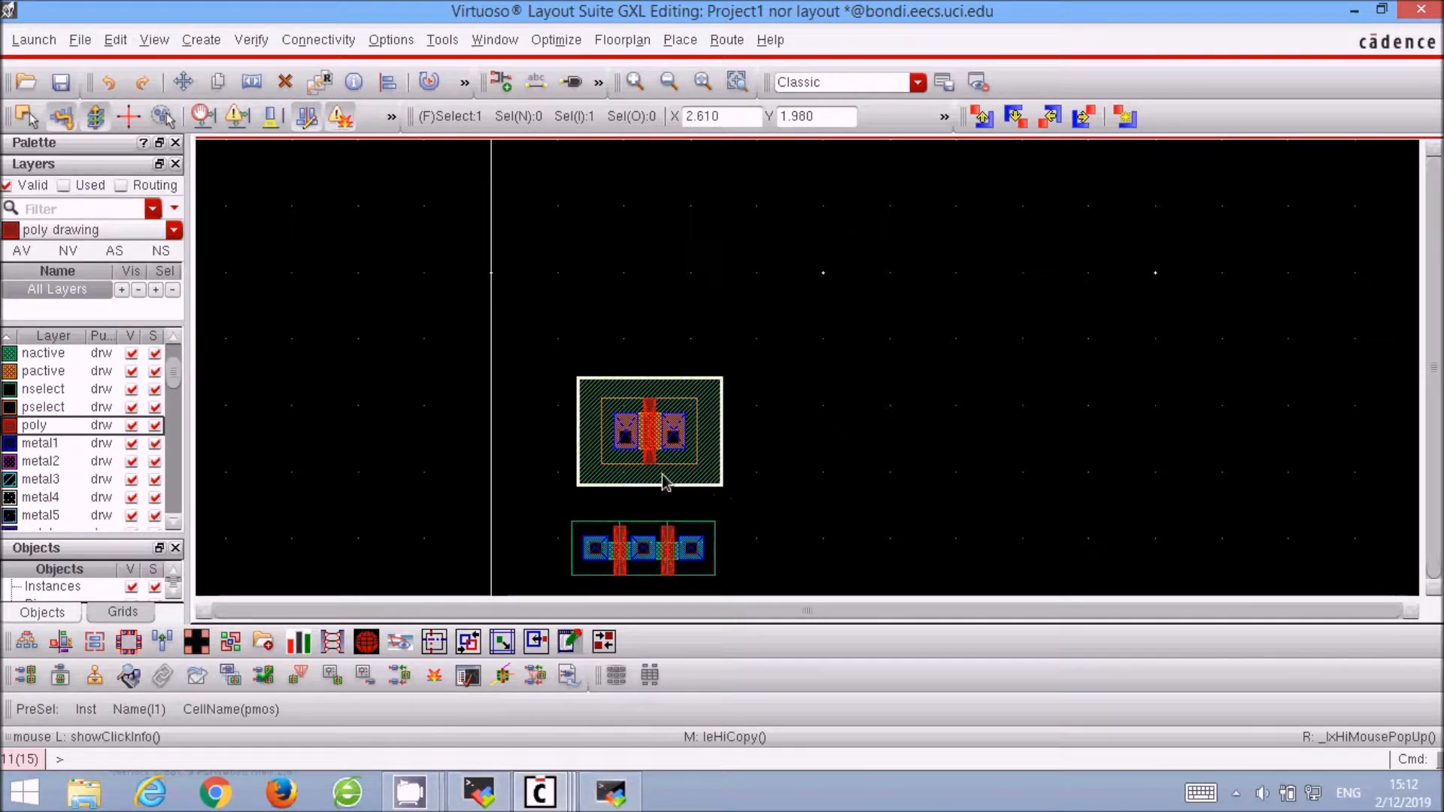
pyautogui.press('q')
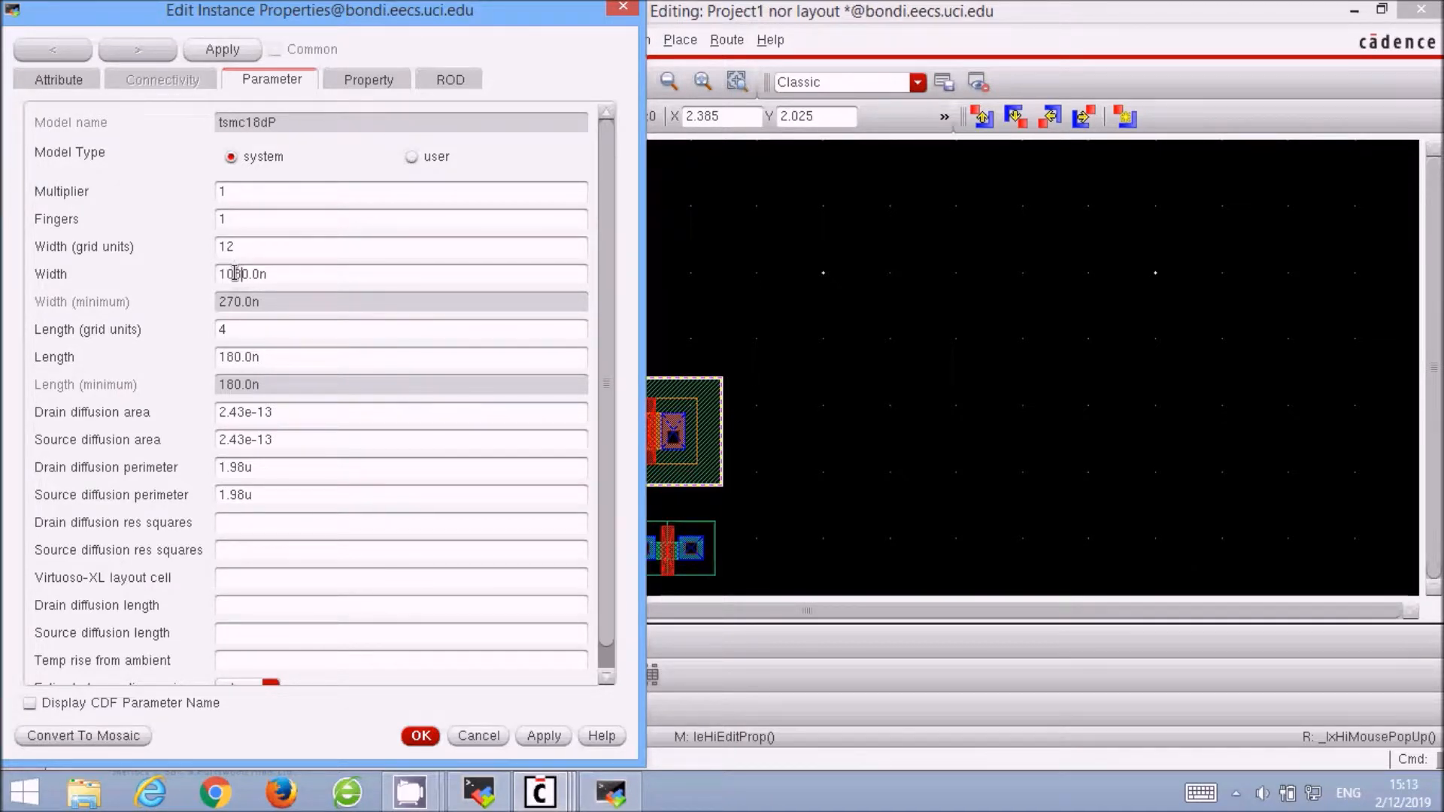
pyautogui.click(264, 219)
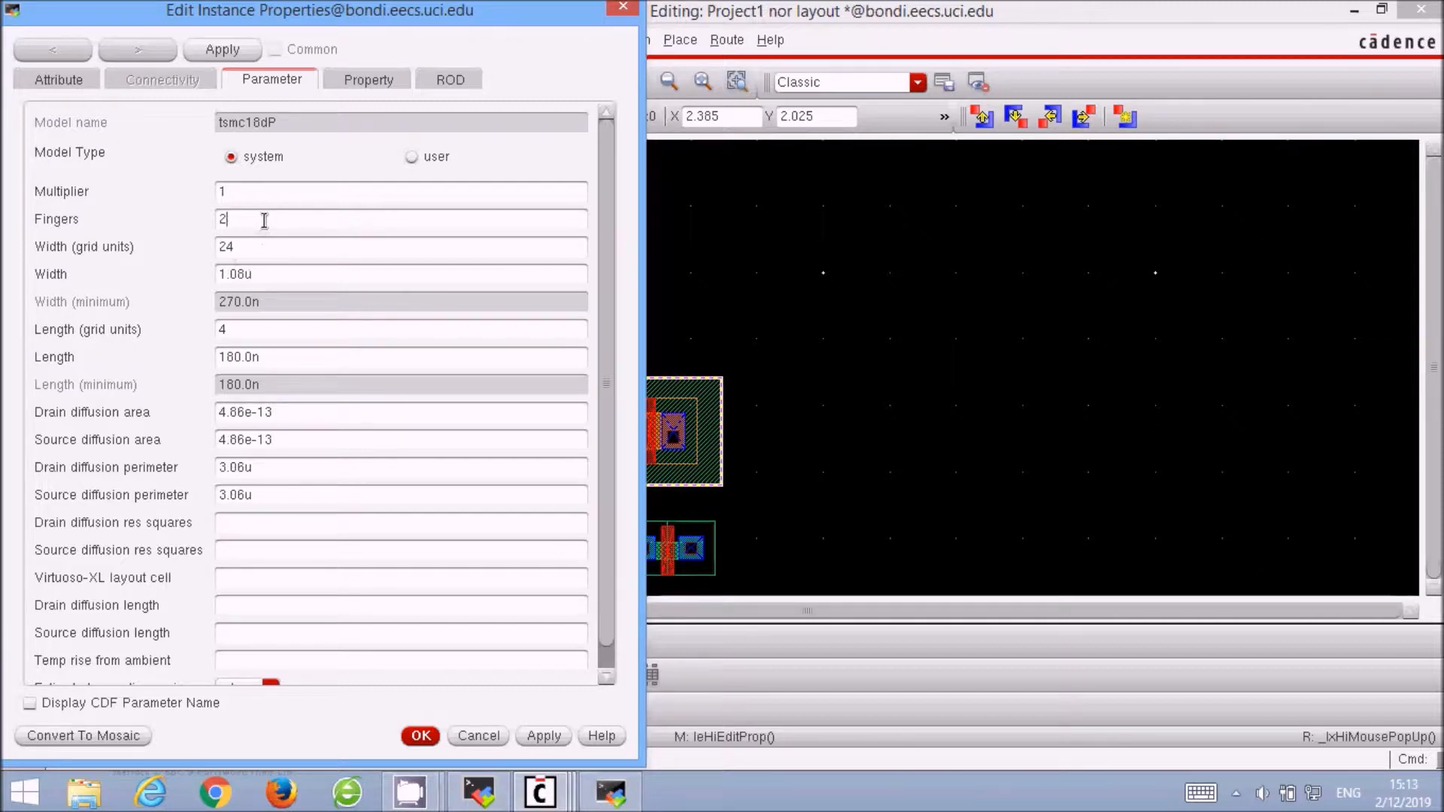
pyautogui.press('Return')
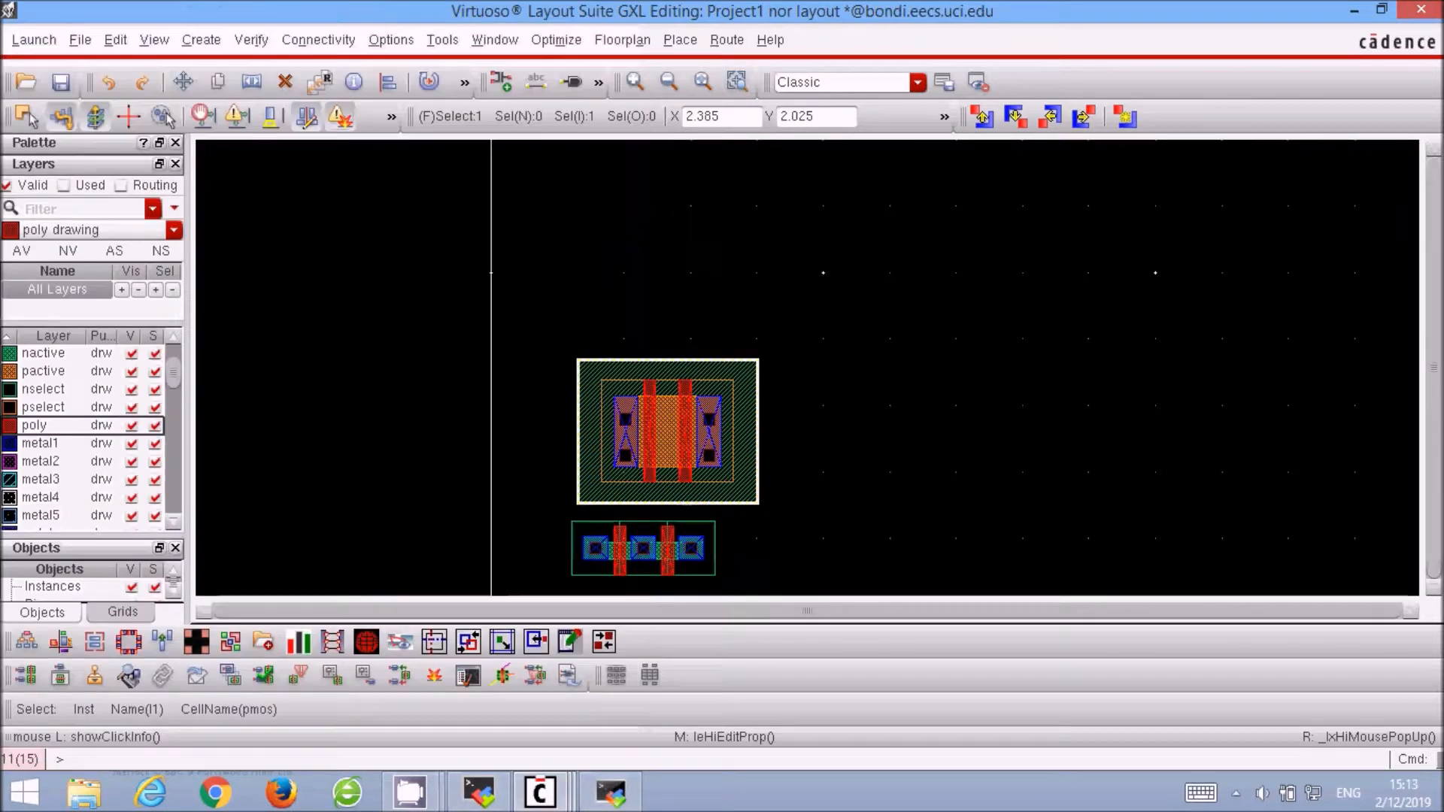
# Move the pmos transistor so it sits centred above the nmos pair with a wider gap between them.
pyautogui.moveTo(668, 431); pyautogui.dragTo(646, 415)
pyautogui.scroll(2, 644, 488)
pyautogui.click(1113, 422)
pyautogui.scroll(-1, 1114, 423)
pyautogui.click(907, 338)
pyautogui.moveTo(907, 338); pyautogui.dragTo(907, 326)
pyautogui.click(1200, 416)
# Place an M1_N via directly above the pmos transistor's left contact column, overlapping the well's upper edge.
pyautogui.press('Up')
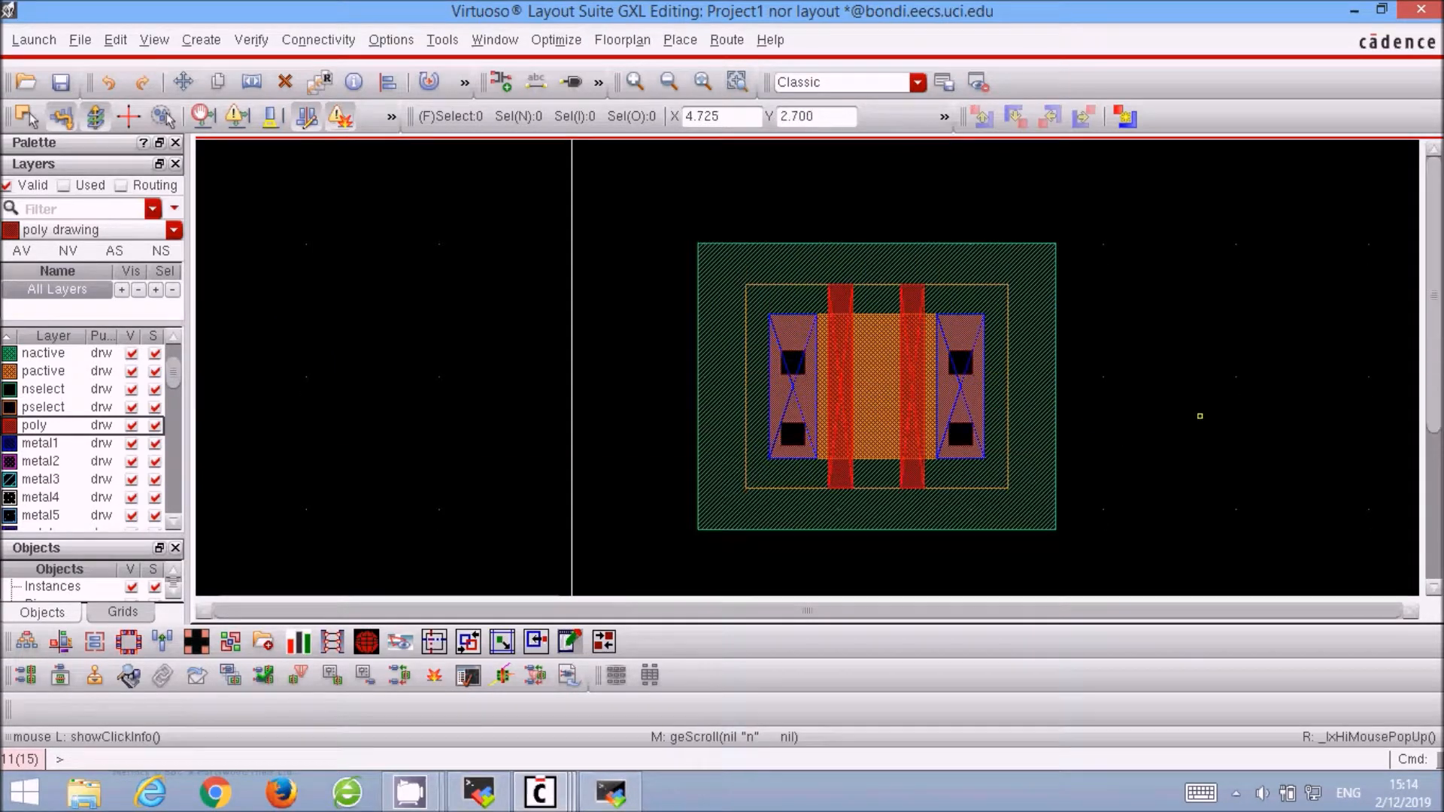
pyautogui.click(201, 39)
pyautogui.click(226, 185)
pyautogui.click(632, 328)
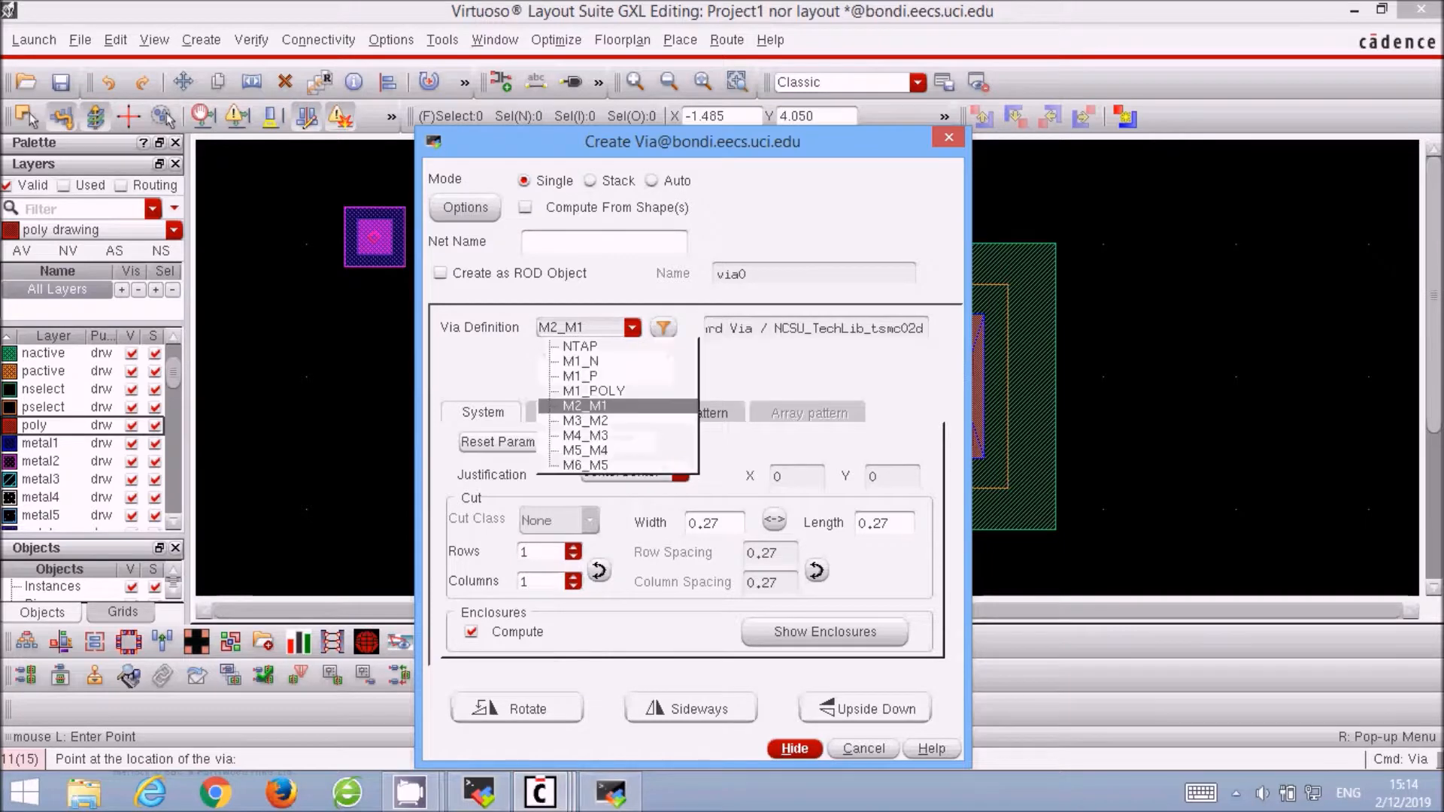
pyautogui.click(600, 364)
pyautogui.click(573, 12)
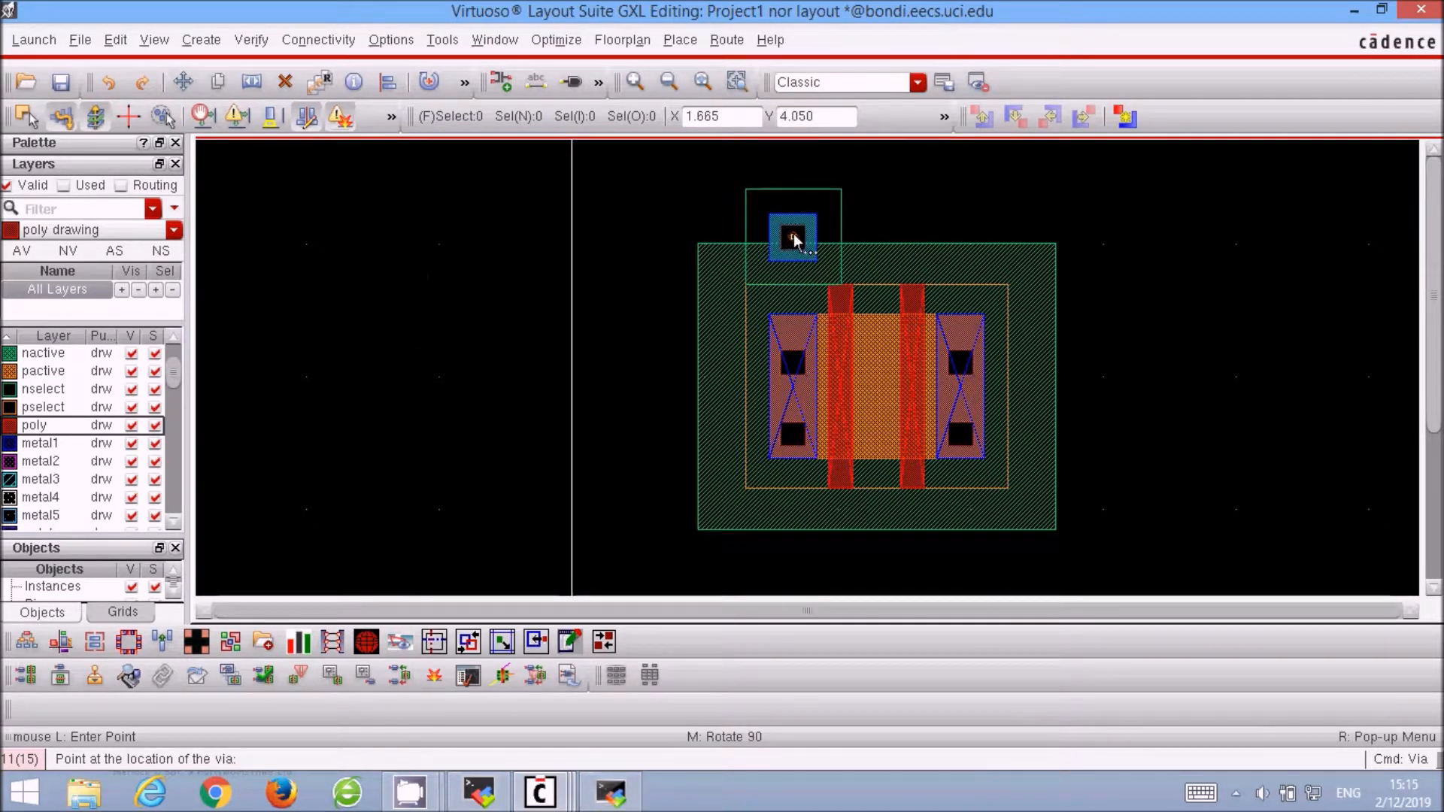
pyautogui.click(801, 259)
pyautogui.press('Escape')
# Place an M1_P via directly below the leftmost nmos contact, touching the nmos select boundary.
pyautogui.scroll(-2, 817, 289)
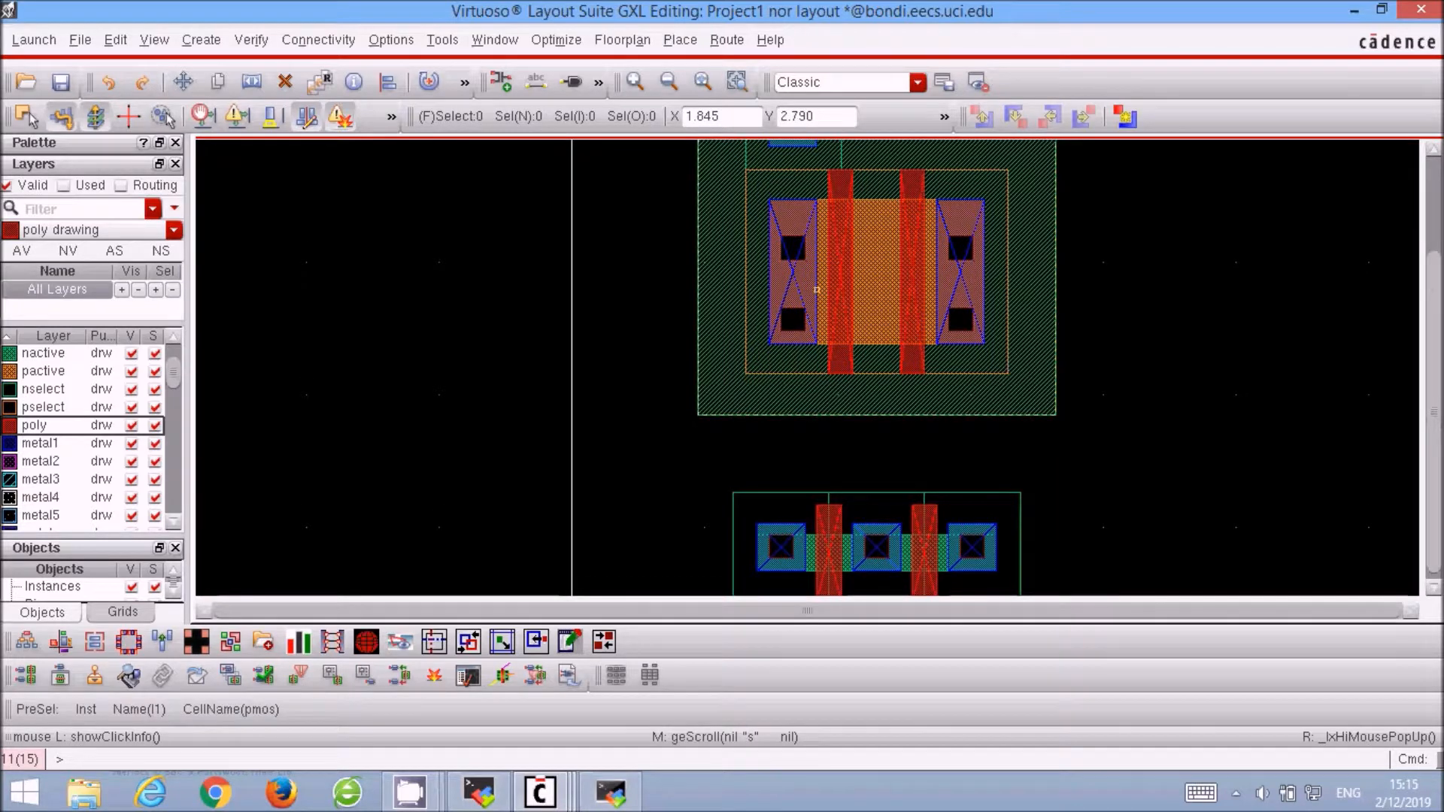
pyautogui.scroll(-2, 816, 289)
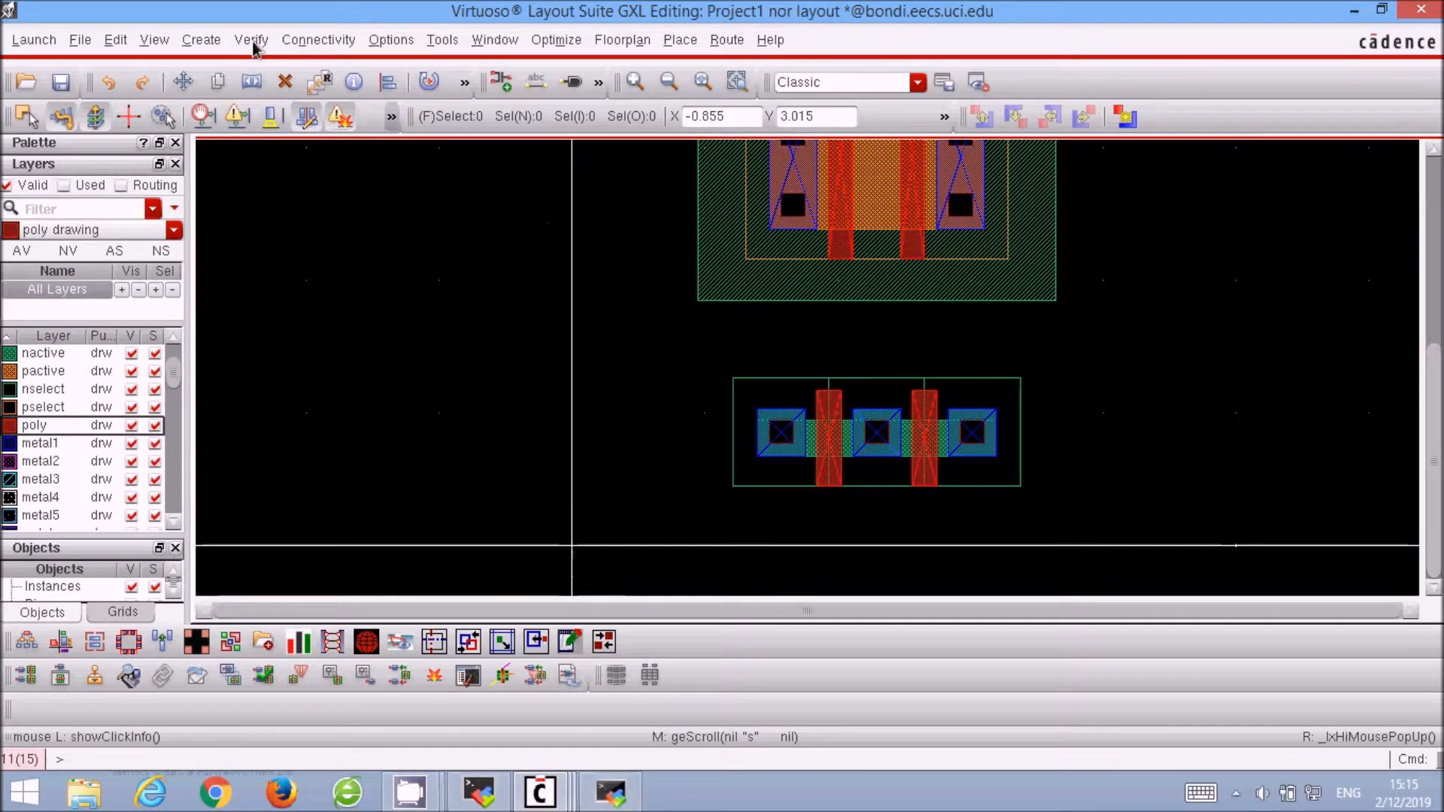
pyautogui.press('q')
pyautogui.press('o')
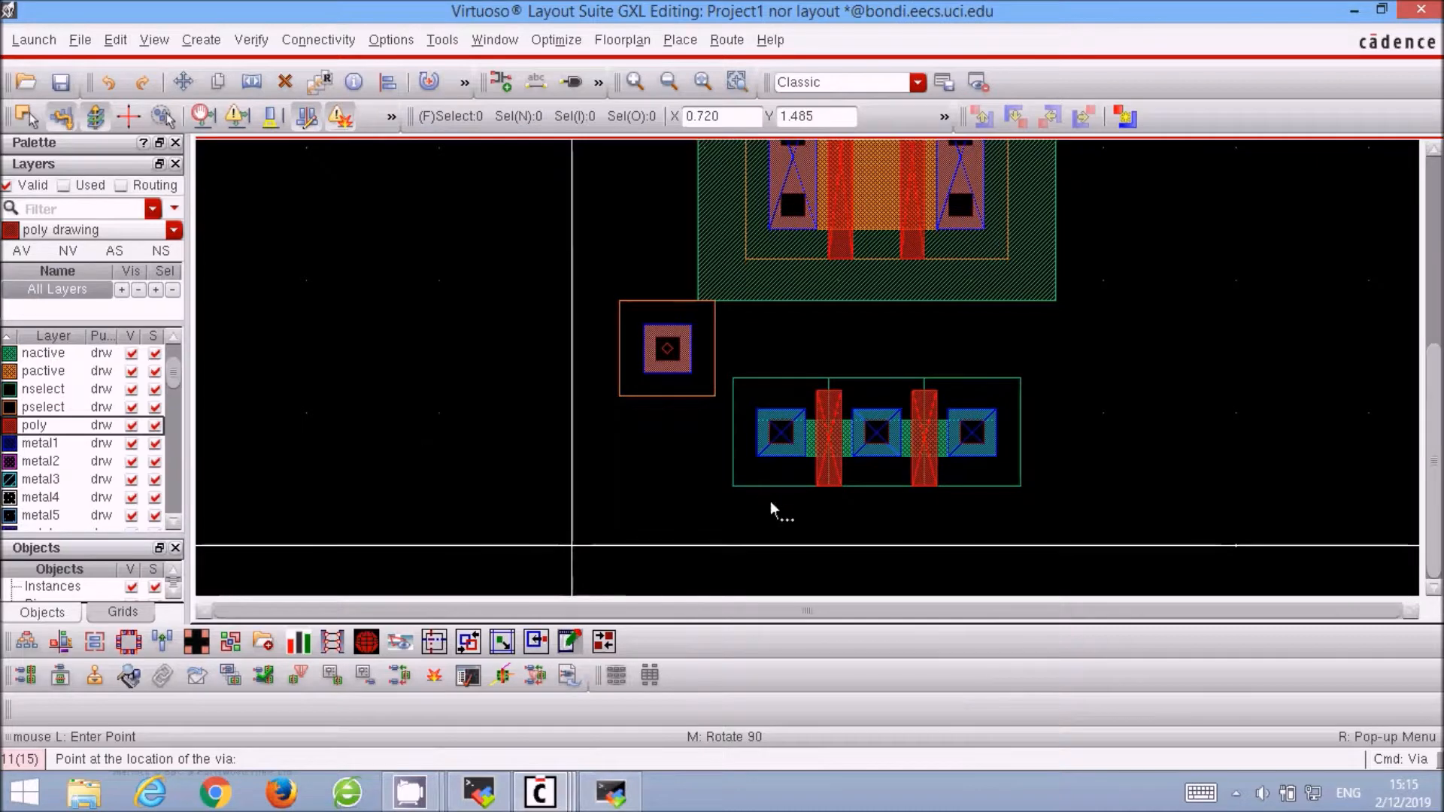
pyautogui.click(780, 534)
pyautogui.press('Escape')
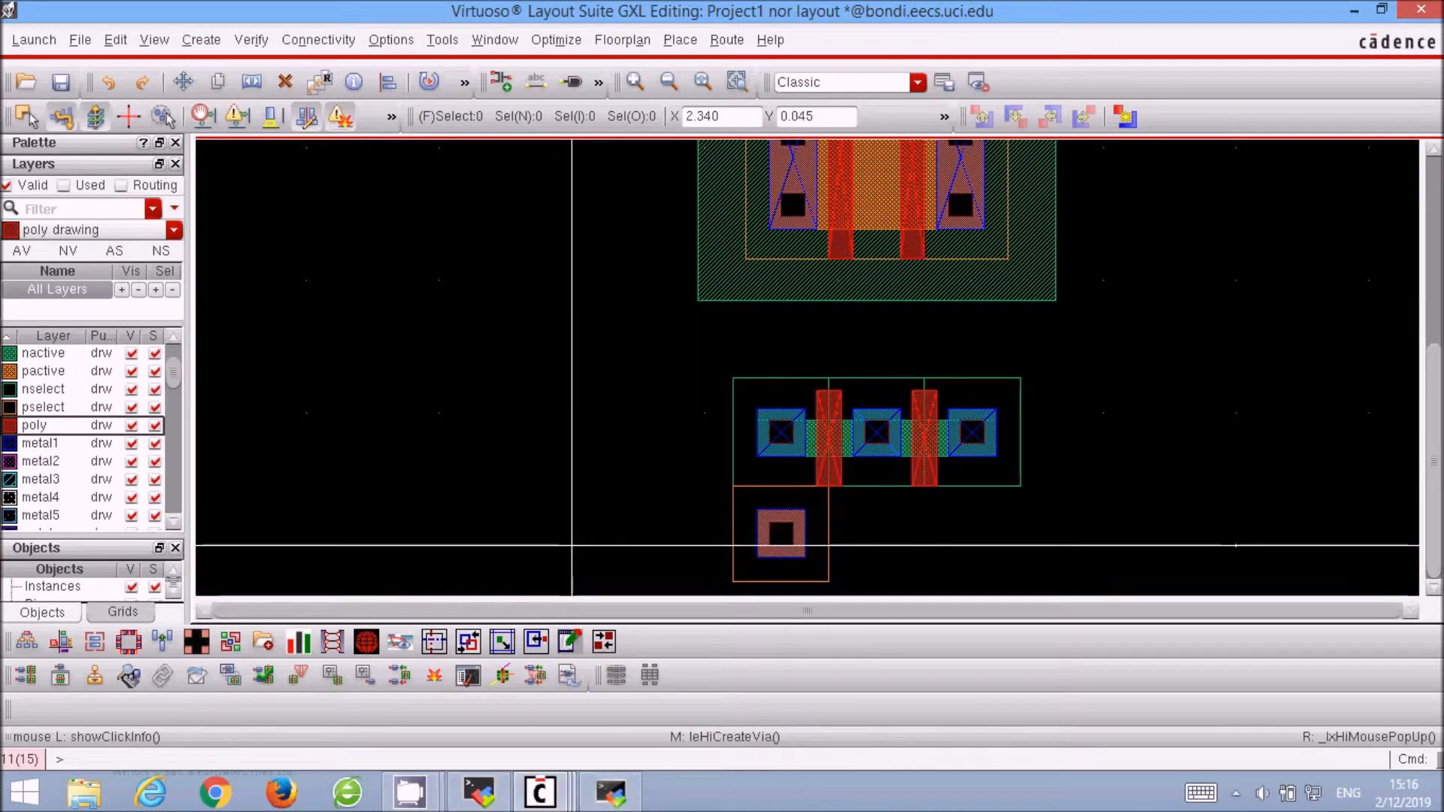
# Draw a metal1 rectangle from the leftmost nmos contact down through and past the substrate contact, matching the contact's width.
pyautogui.press('r')
pyautogui.press('Return')
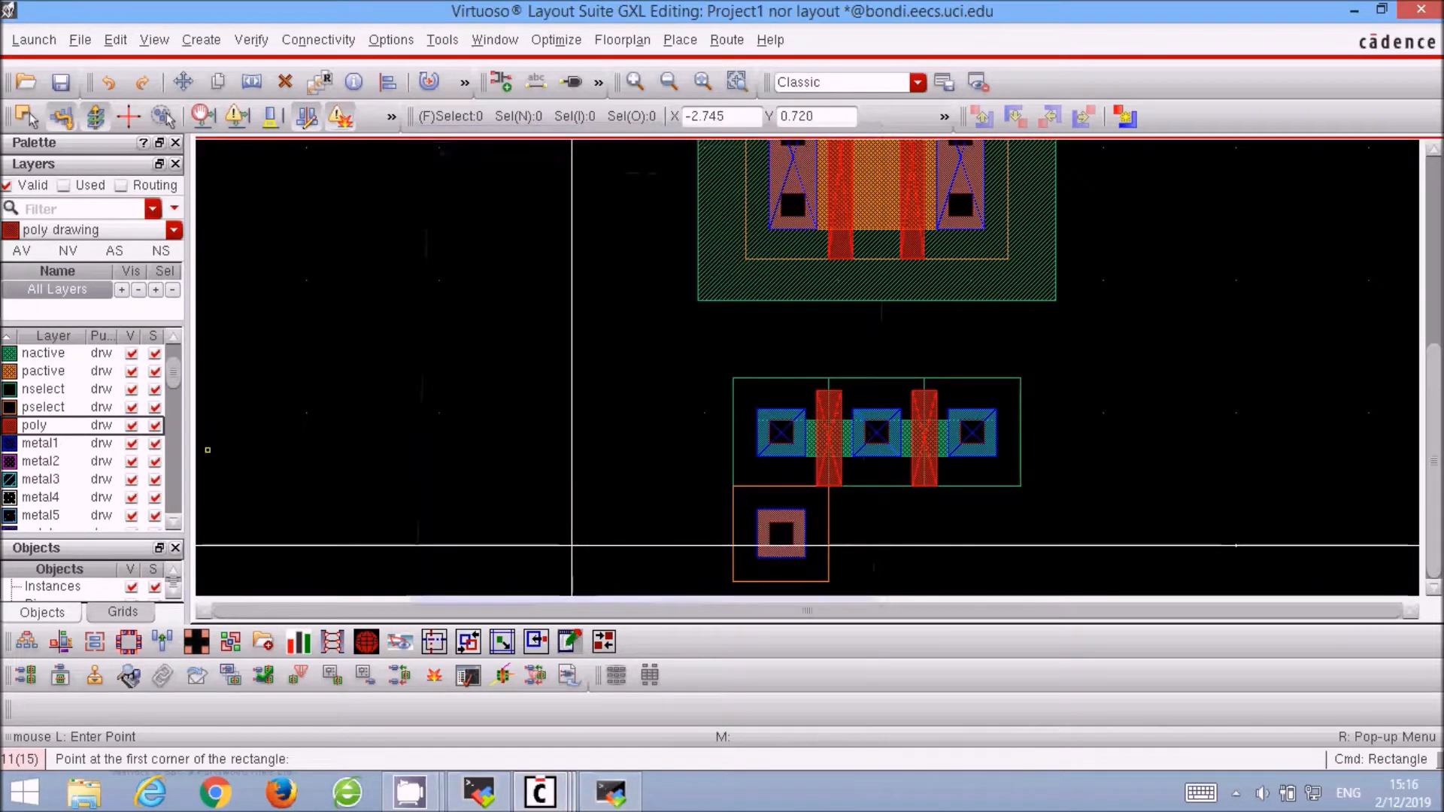
pyautogui.click(38, 444)
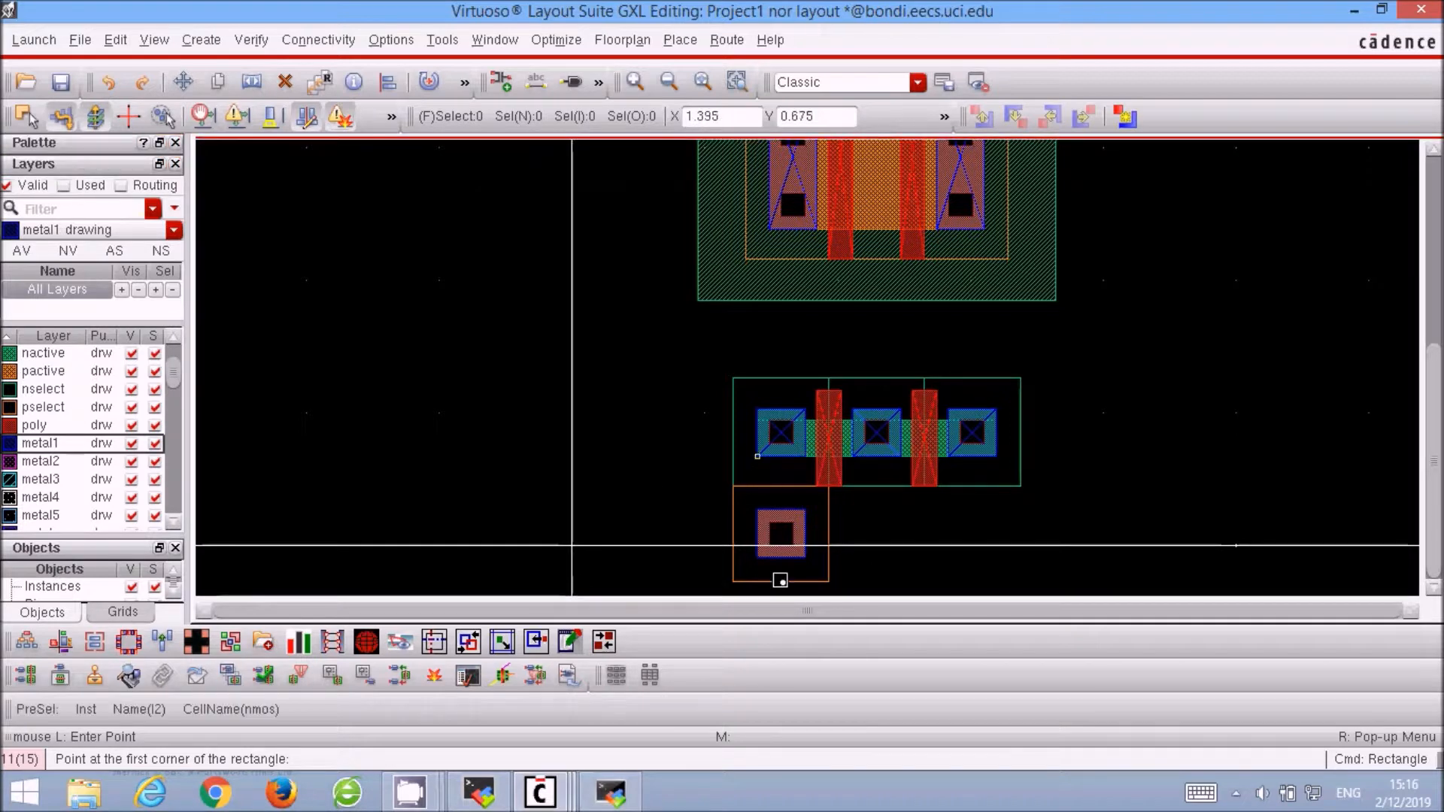
pyautogui.click(815, 535)
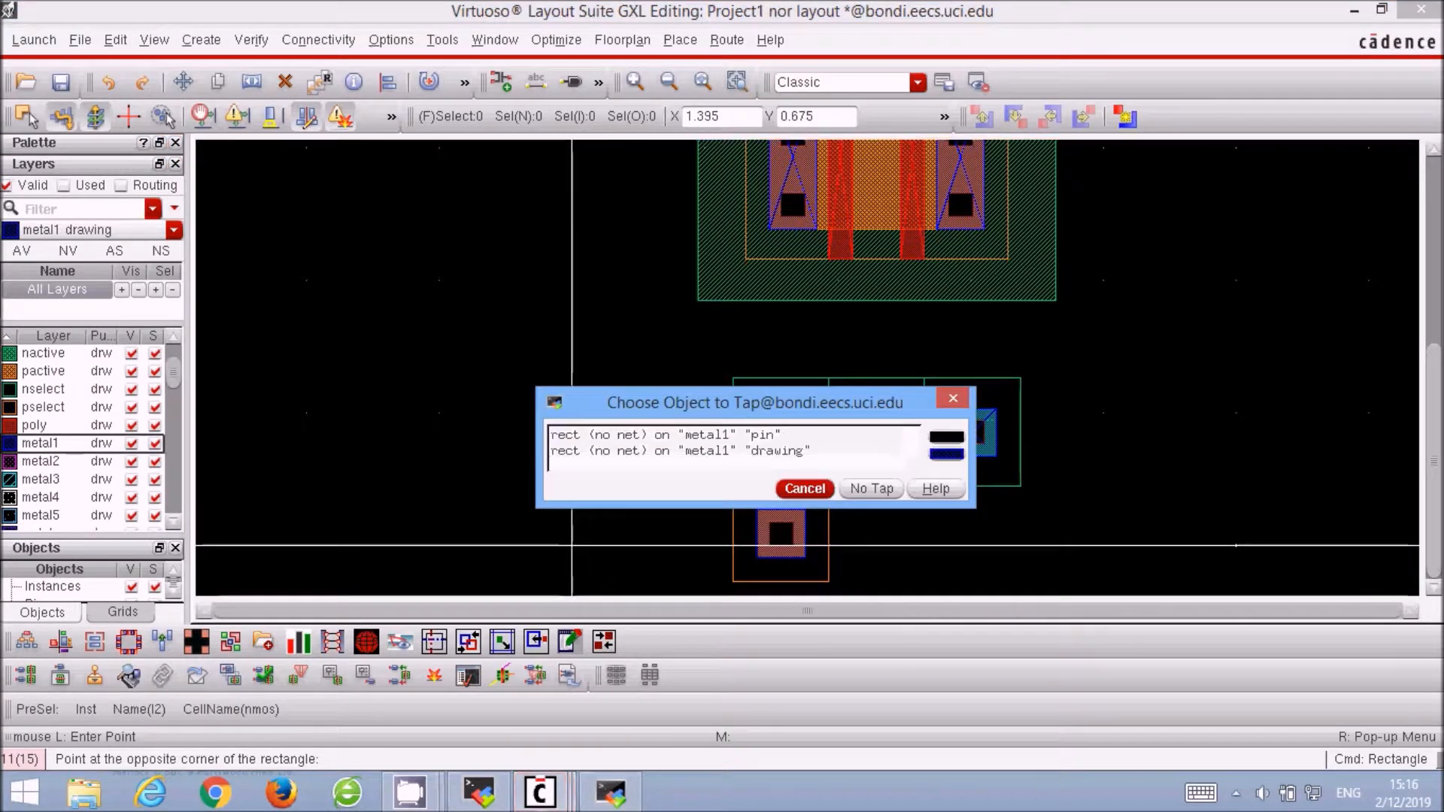
pyautogui.click(862, 491)
pyautogui.scroll(-2, 870, 500)
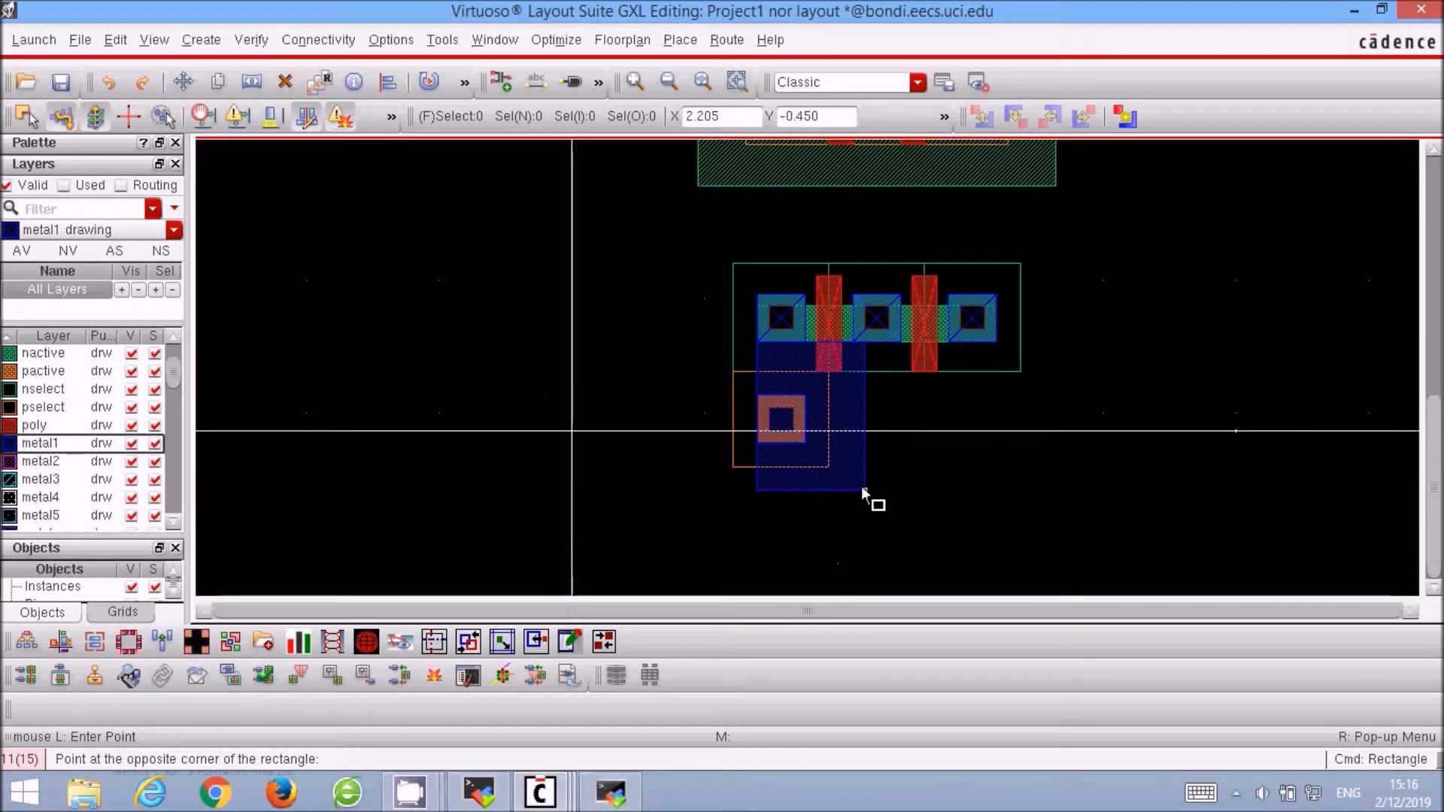
pyautogui.click(805, 539)
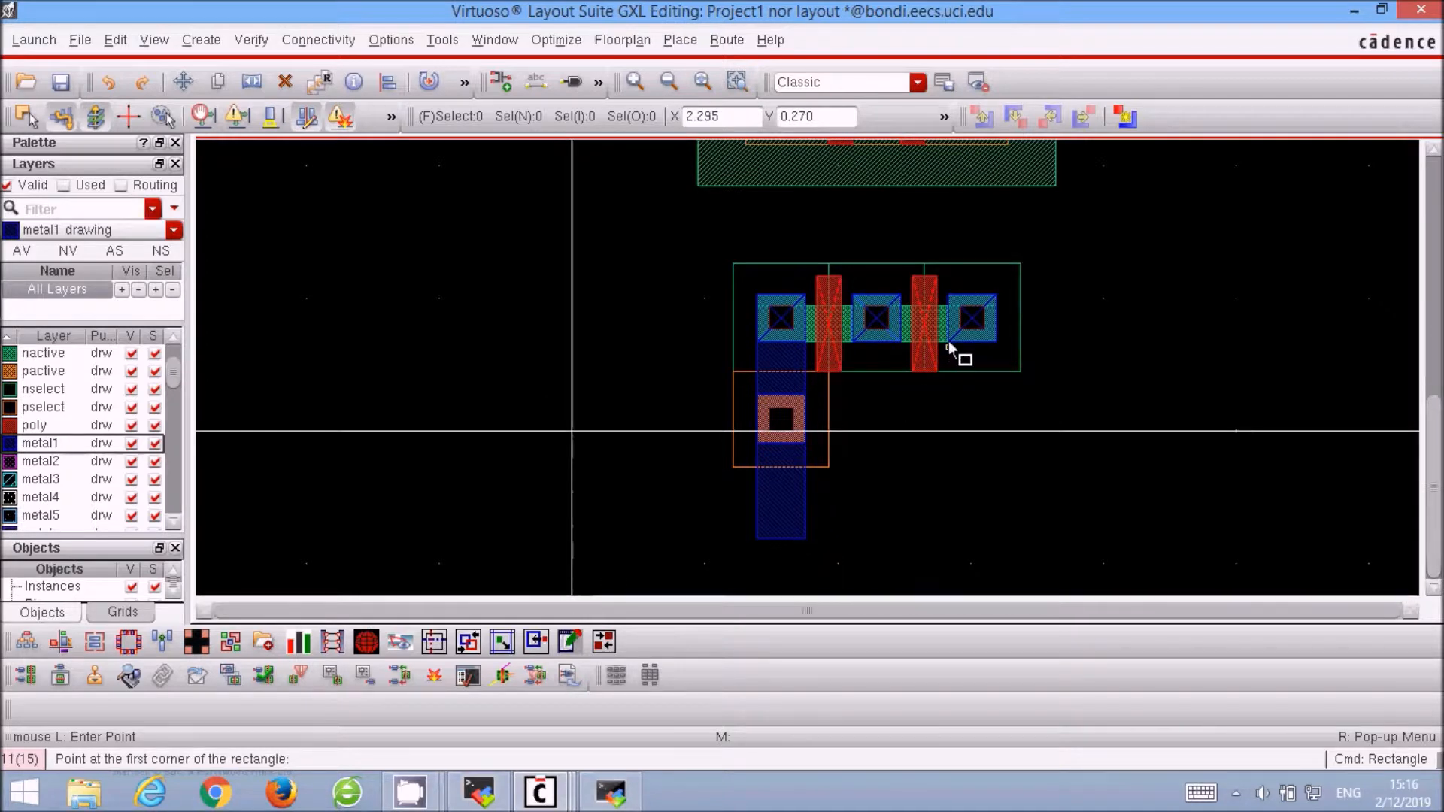
# Draw a matching metal1 rectangle from the rightmost nmos contact down to the same level as the left metal strip.
pyautogui.press('t')
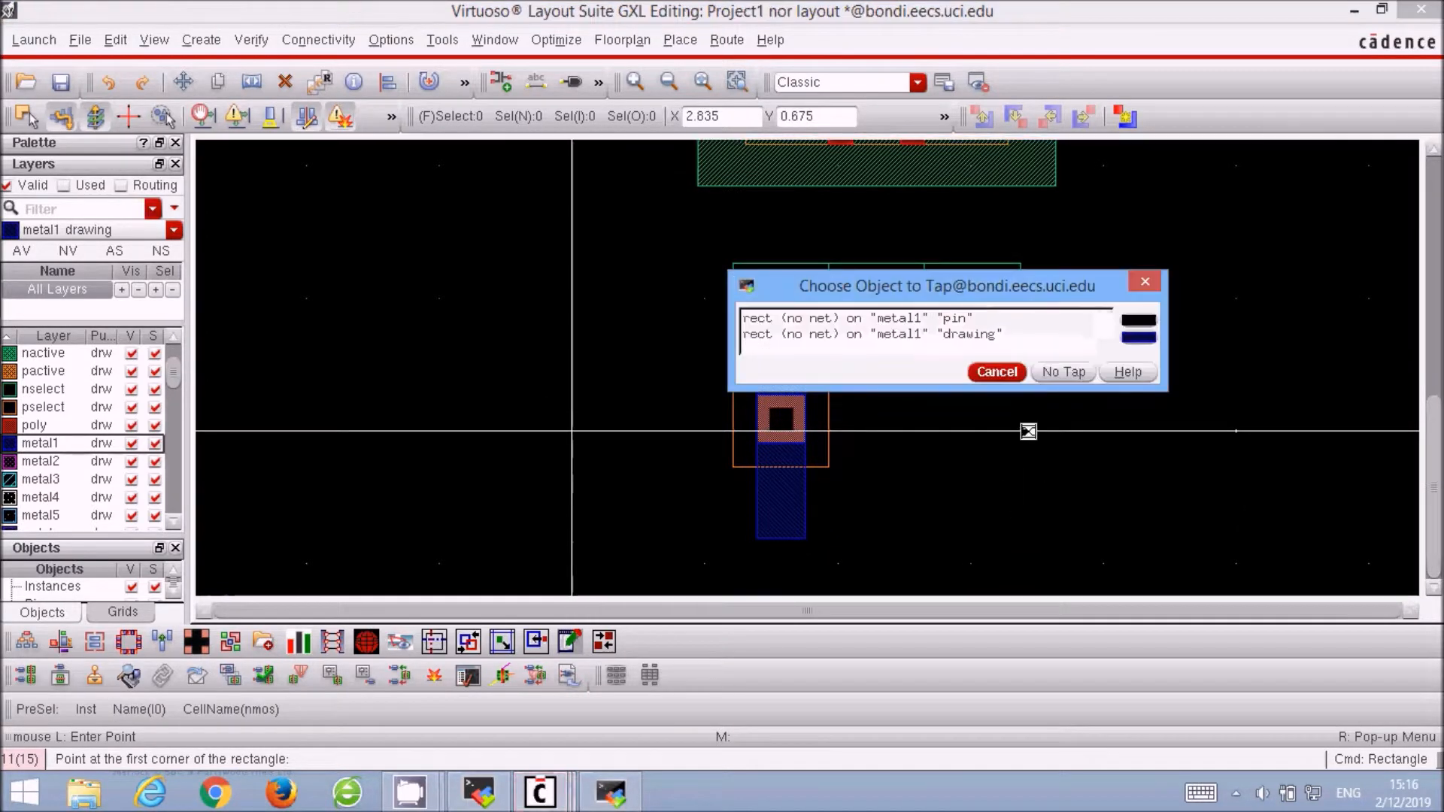
pyautogui.click(995, 372)
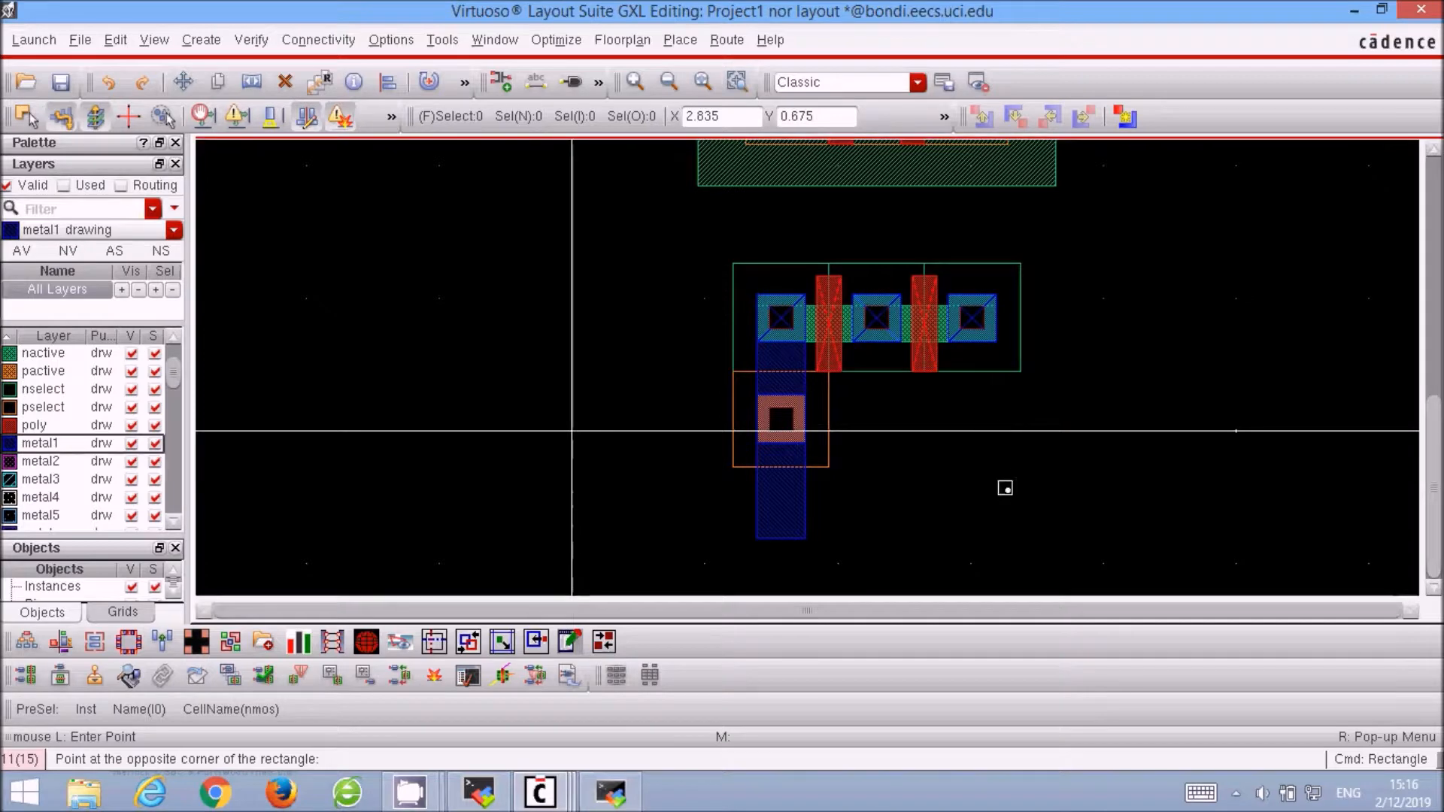
pyautogui.click(996, 534)
# Draw a metal1 rectangle about 0.36 by 1.62 from the pmos transistor's left contact column up through and past the well contact.
pyautogui.scroll(2, 996, 534)
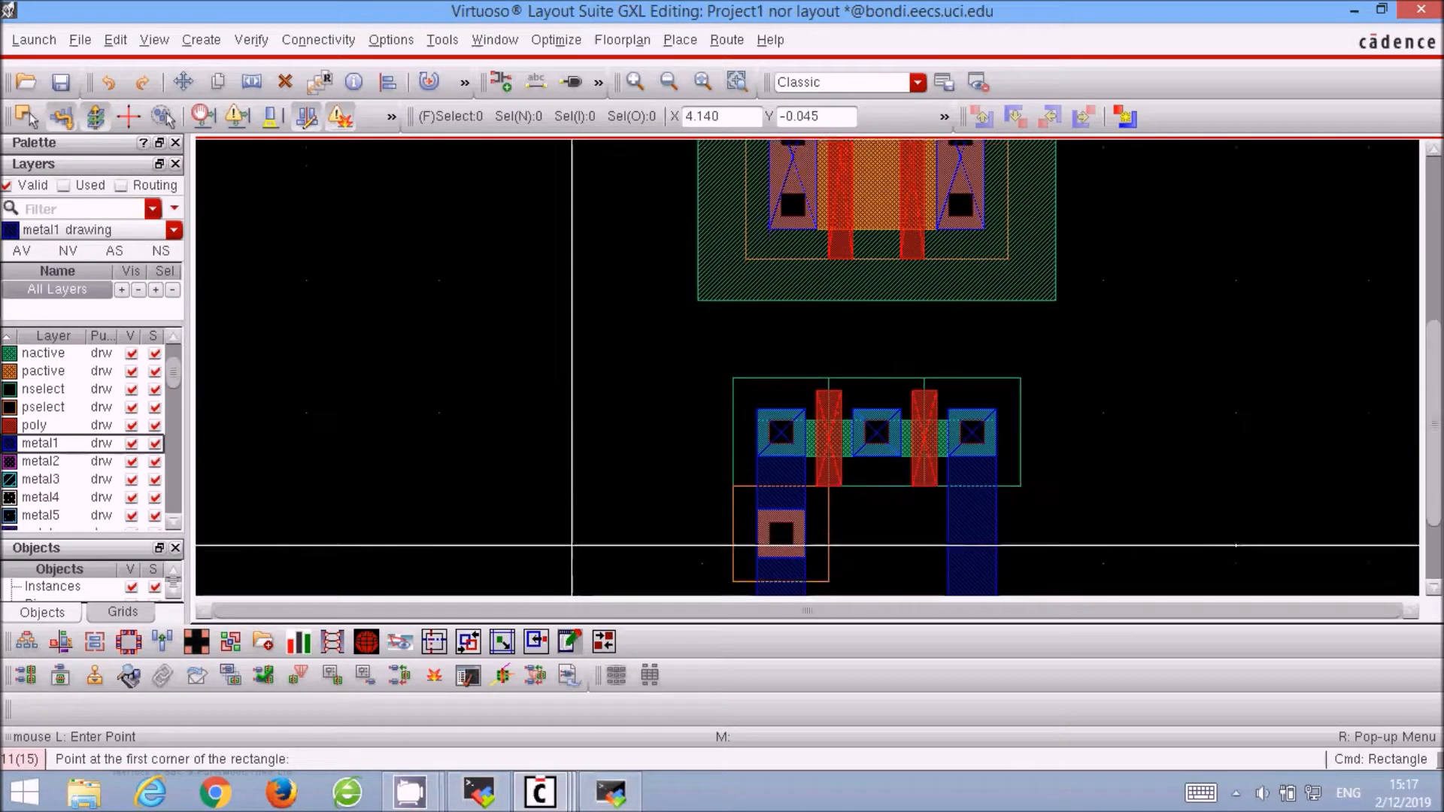
pyautogui.scroll(3, 775, 444)
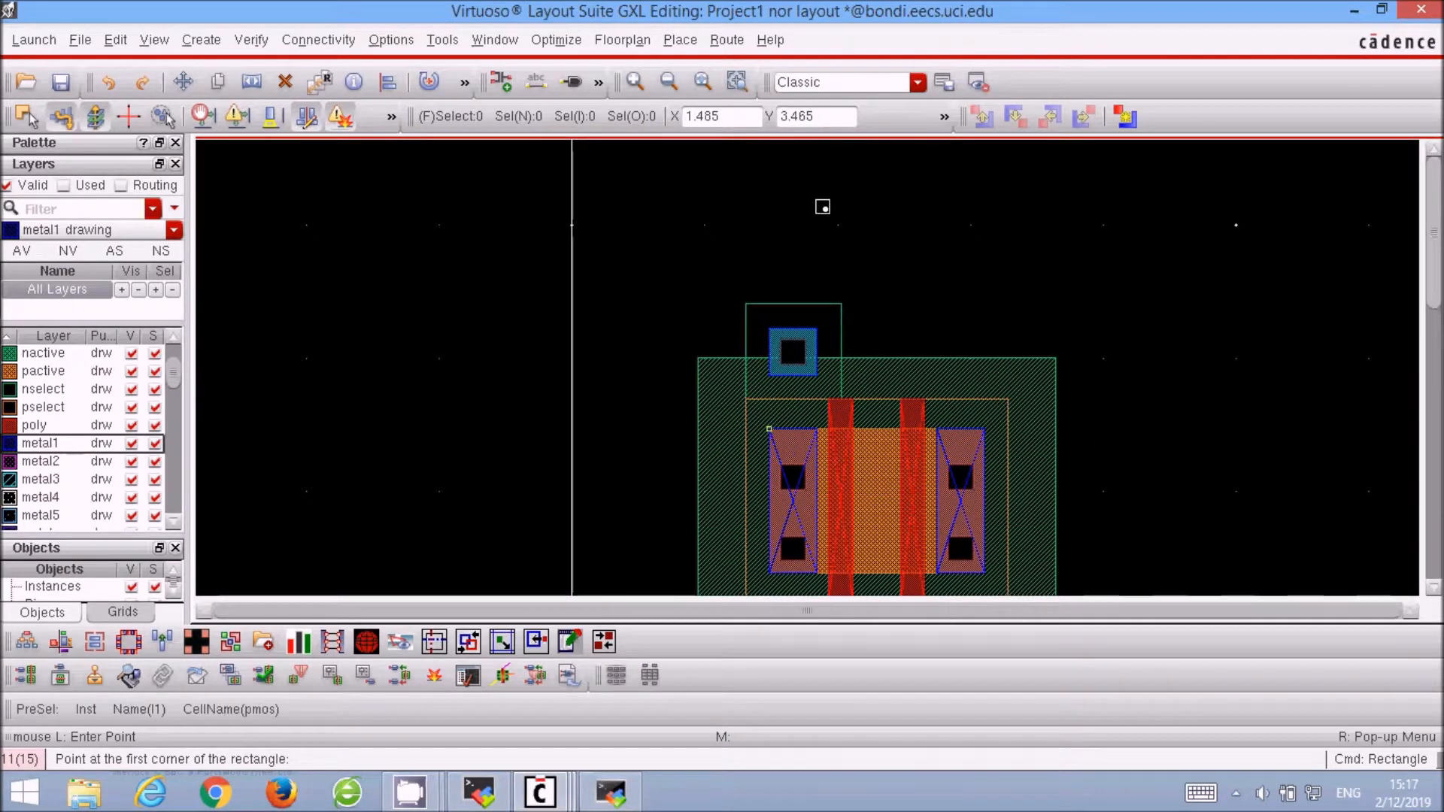
pyautogui.click(791, 325)
pyautogui.click(897, 470)
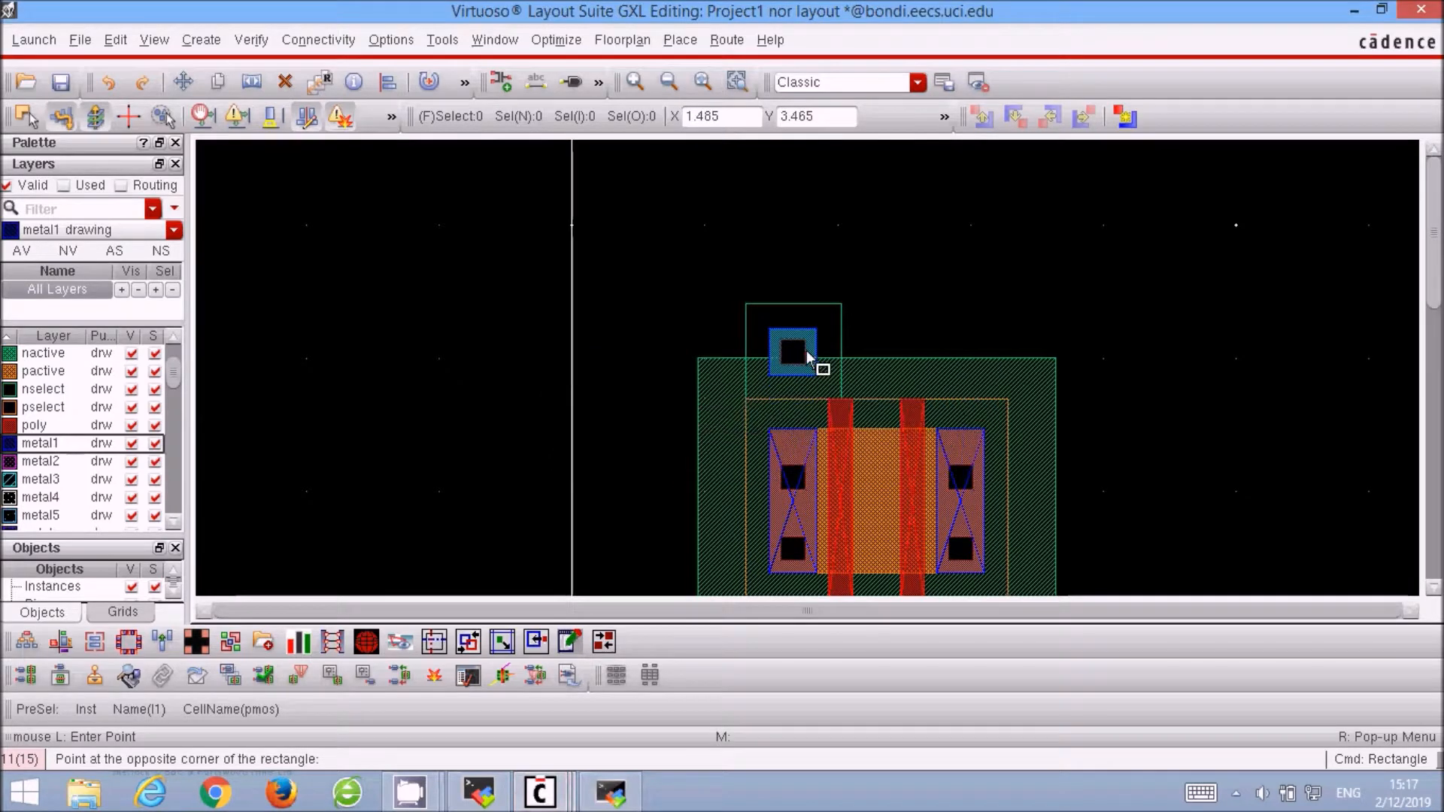
pyautogui.click(817, 215)
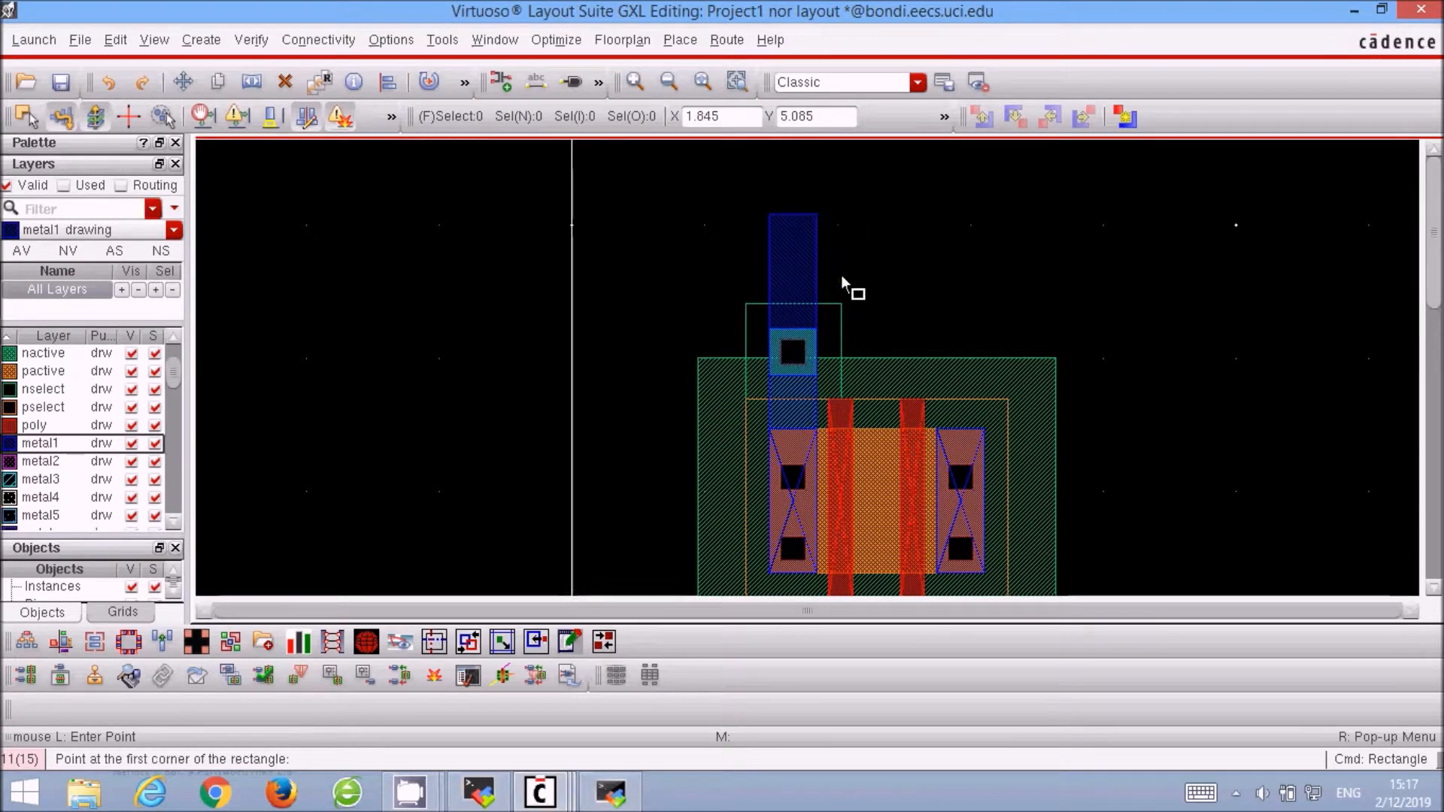
# Connect the middle nmos contact to the pmos transistor's right contact column with two metal1 rectangles, one vertical and one short horizontal.
pyautogui.scroll(-3, 842, 279)
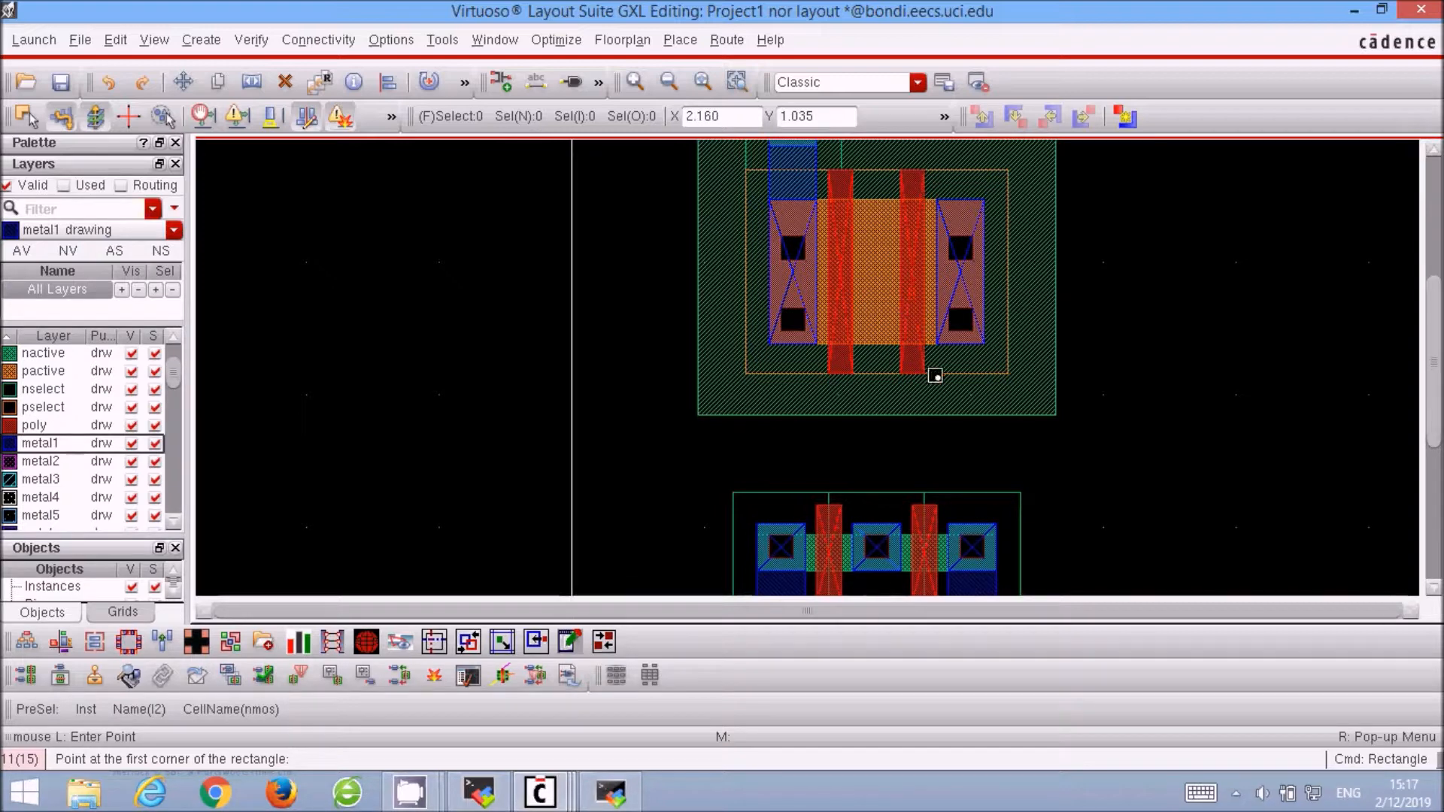
pyautogui.click(928, 448)
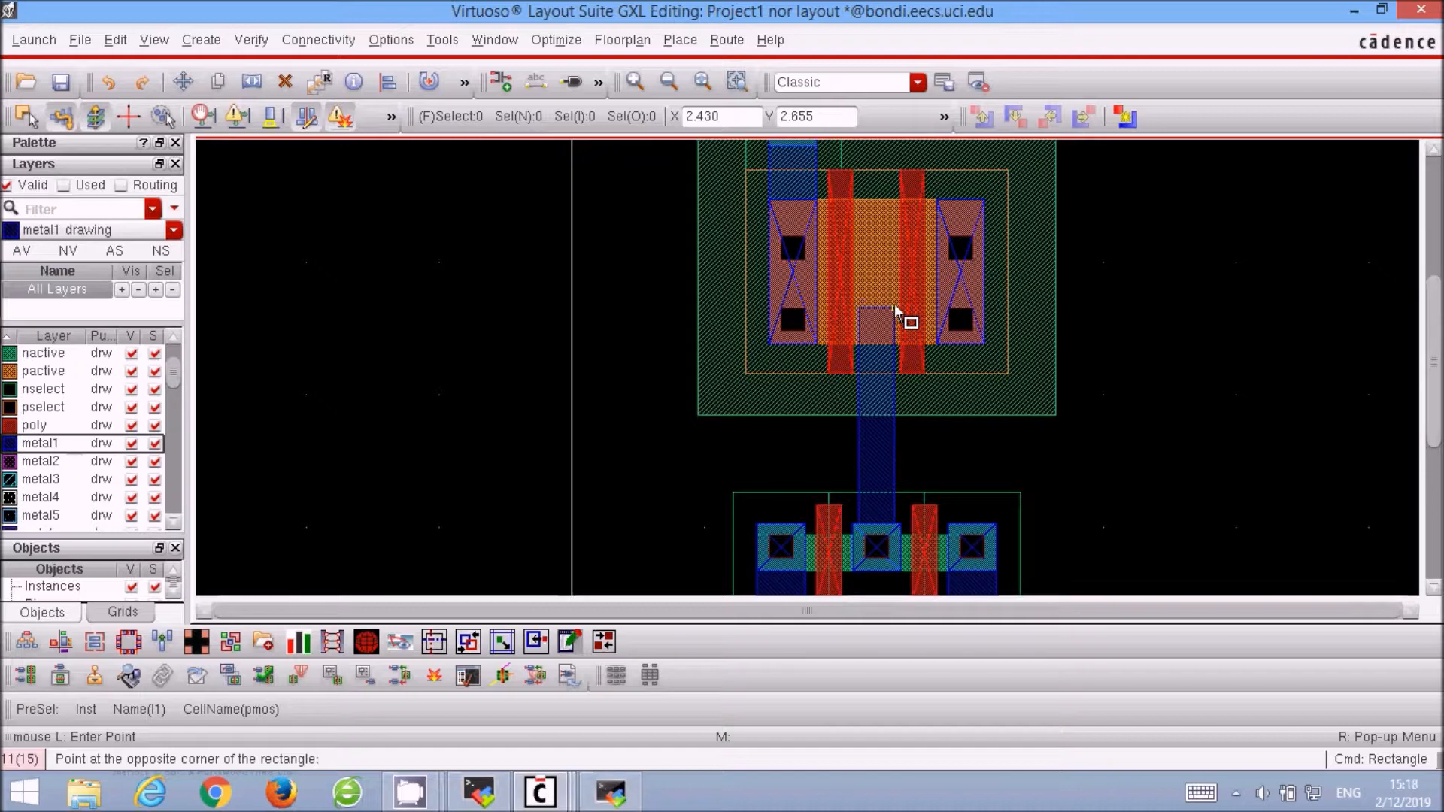
pyautogui.click(895, 303)
pyautogui.click(895, 302)
pyautogui.press('Escape')
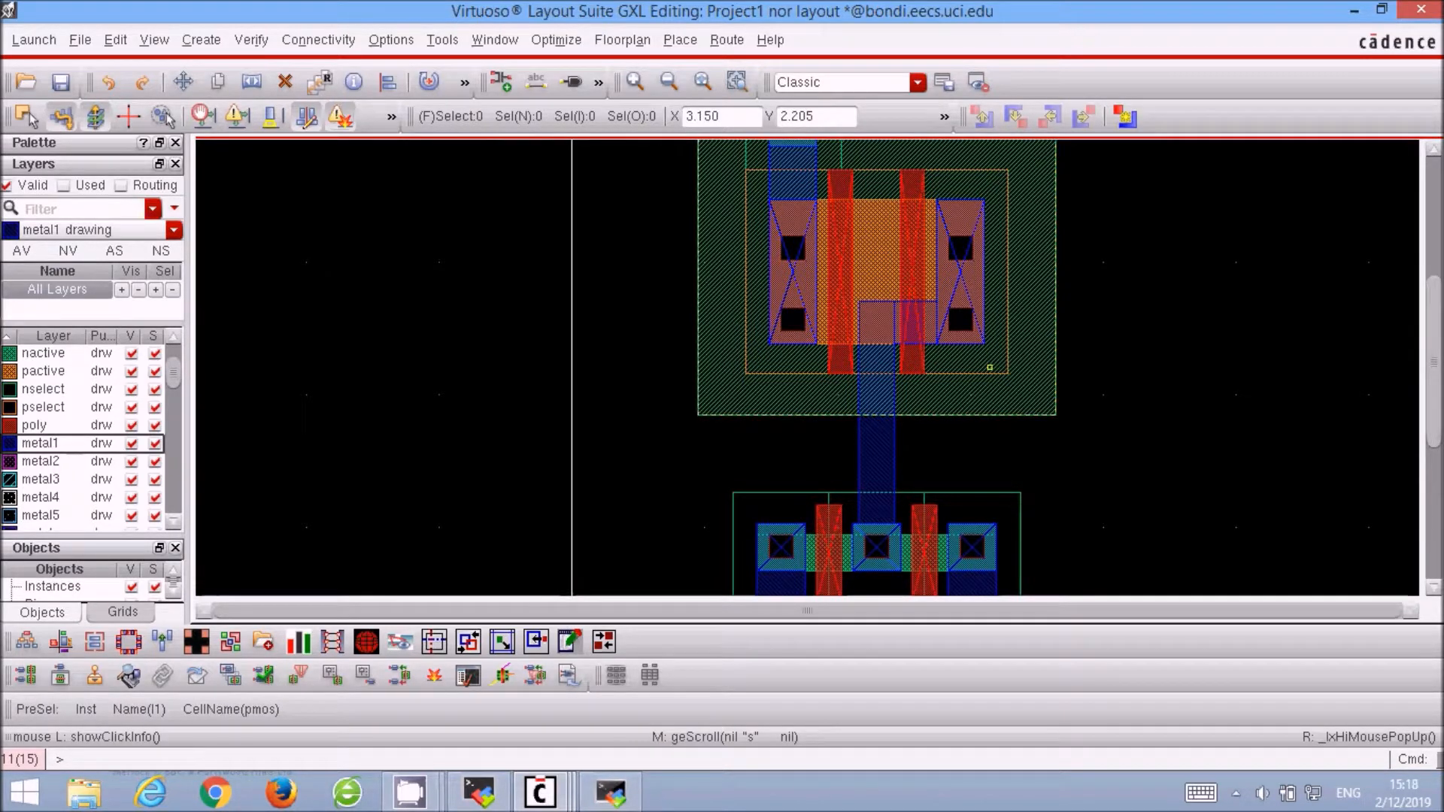
# Draw two poly rectangles extending both nmos gates upward into the well, stopping just short of the pmos gates.
pyautogui.press('r')
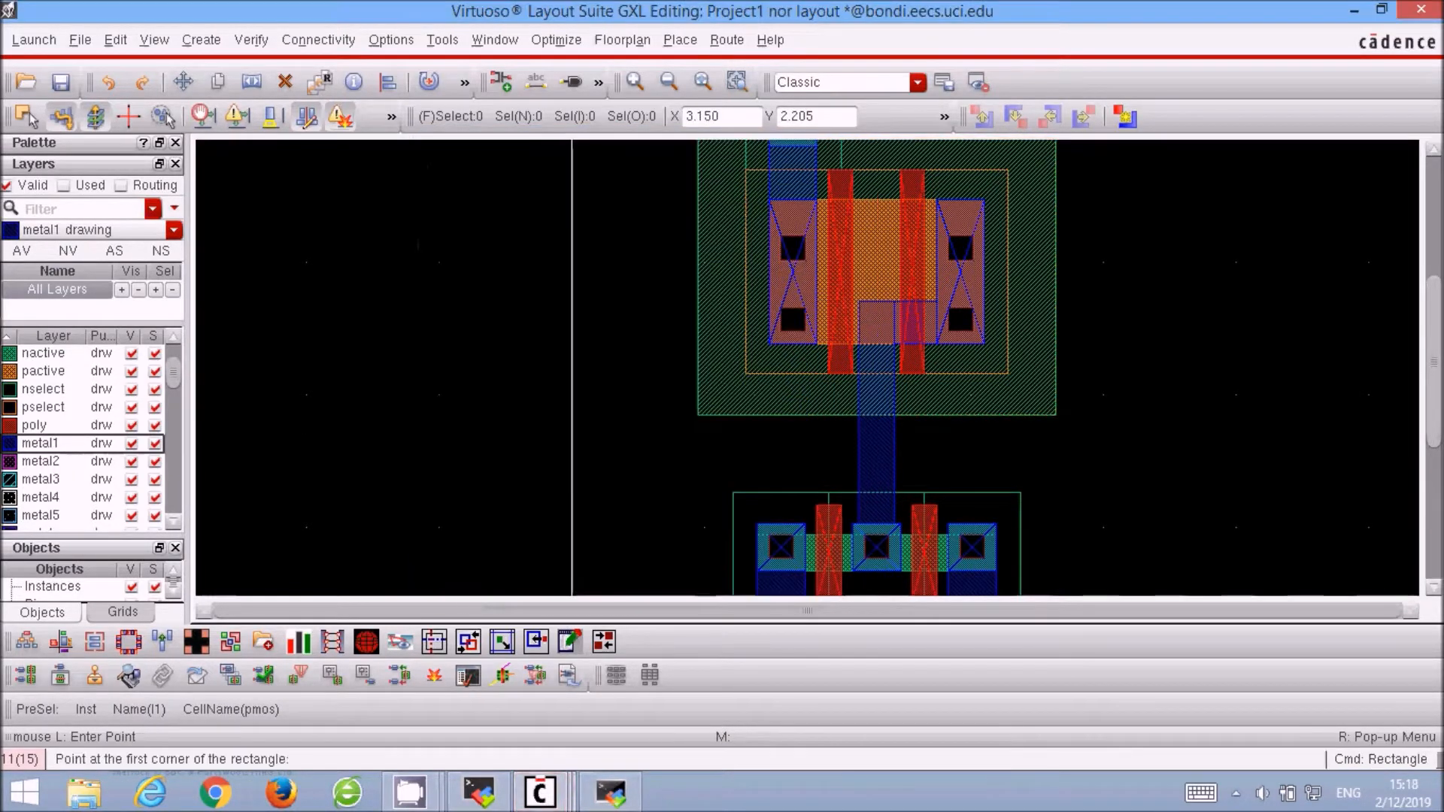
pyautogui.click(45, 425)
pyautogui.click(913, 505)
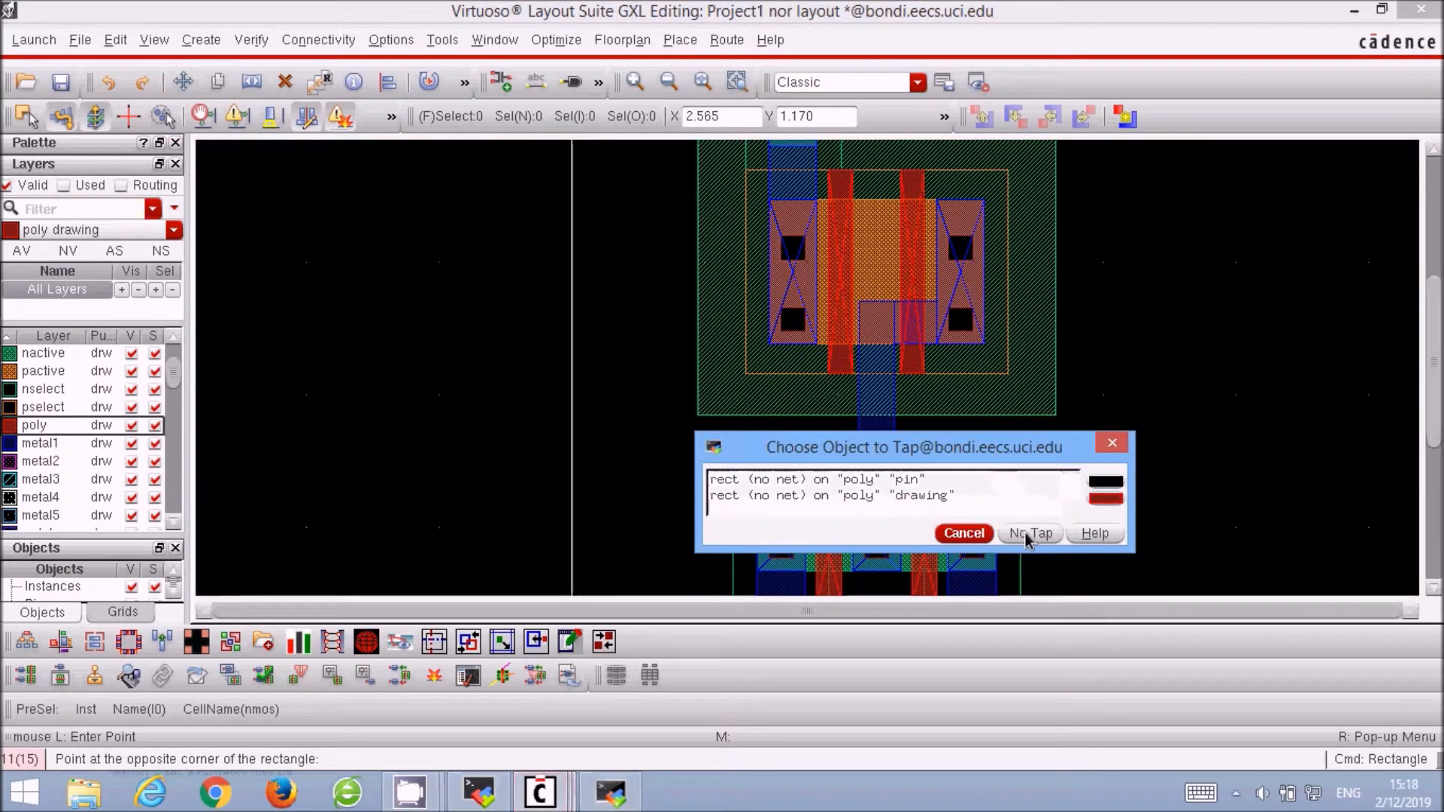
pyautogui.click(1029, 534)
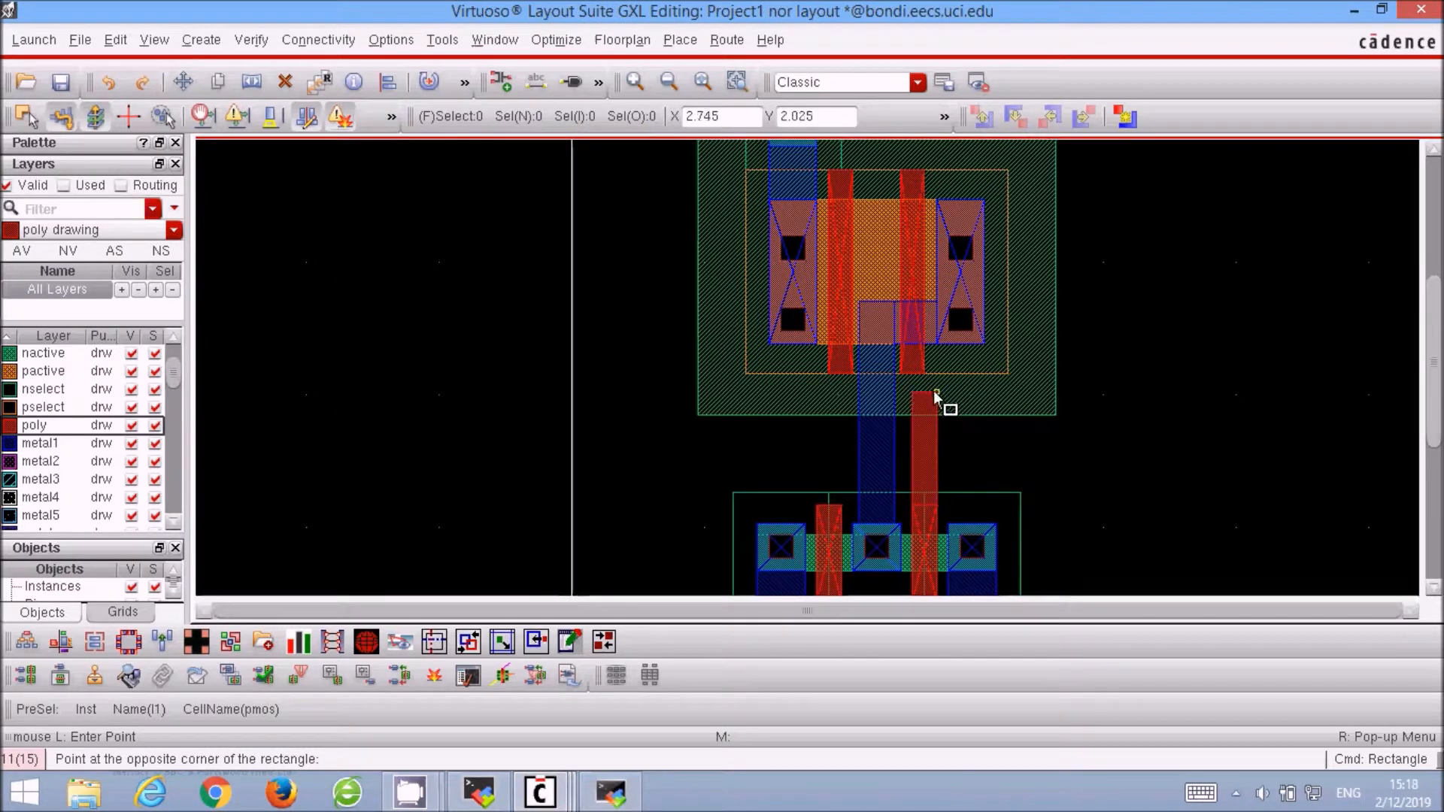
pyautogui.click(935, 394)
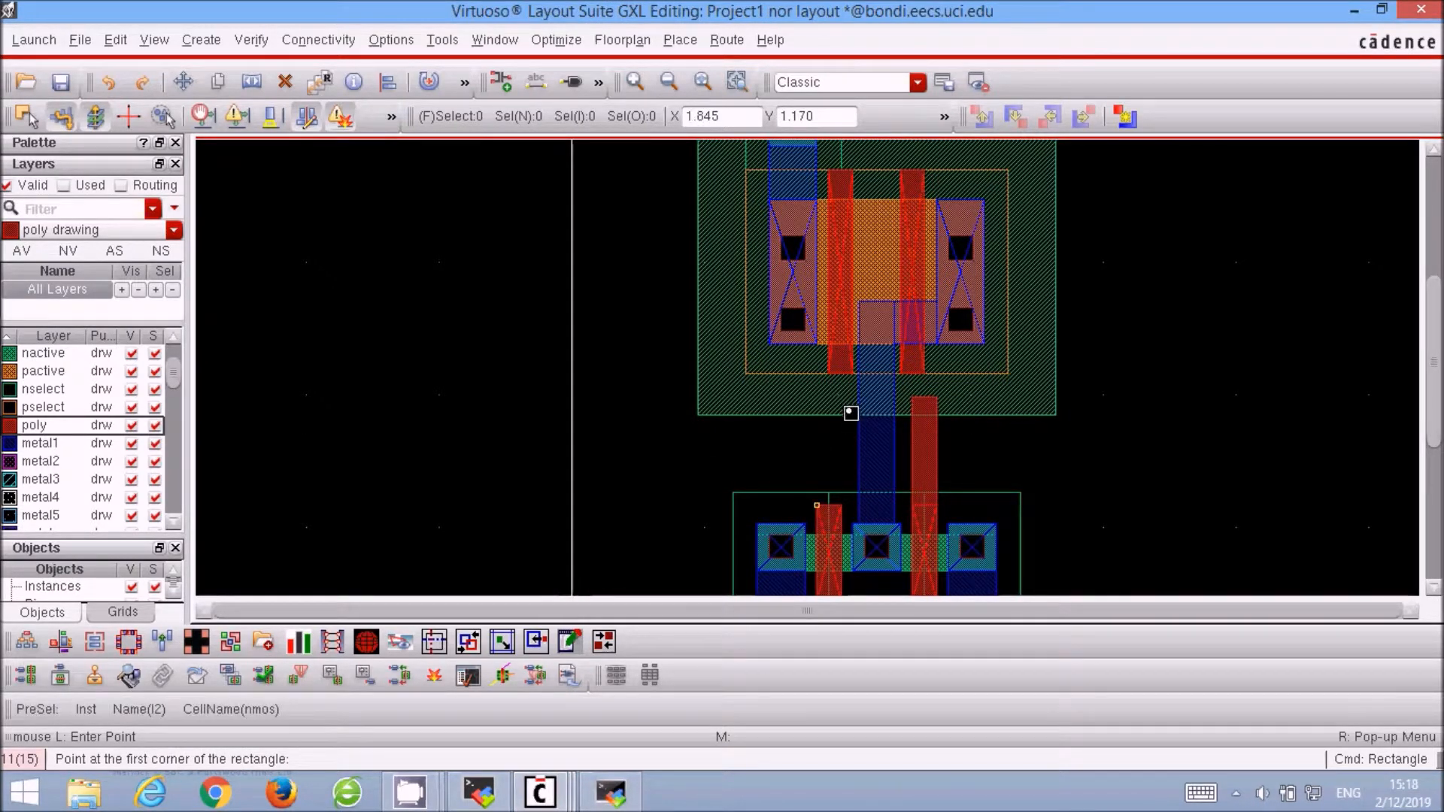
pyautogui.click(817, 505)
pyautogui.click(935, 542)
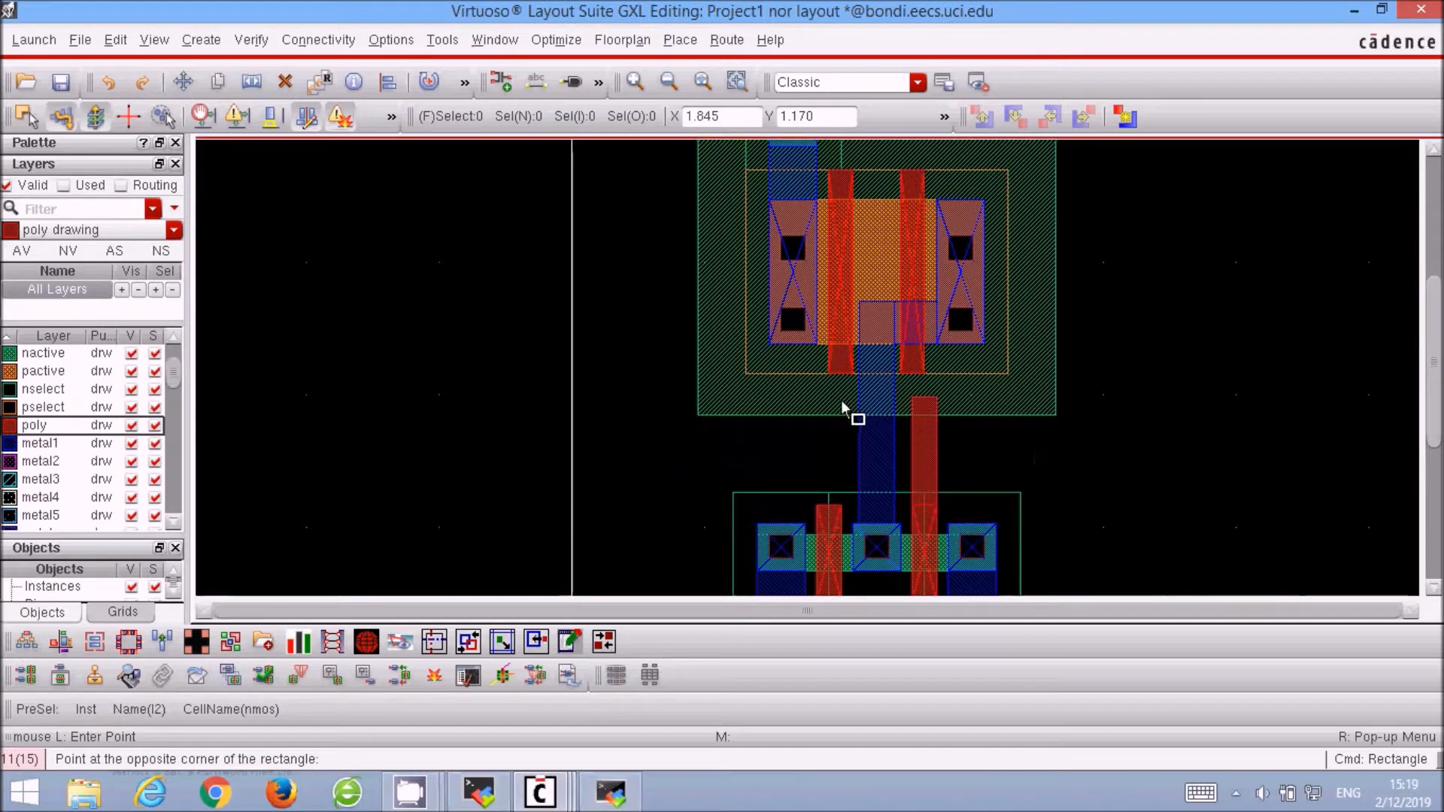
pyautogui.click(843, 395)
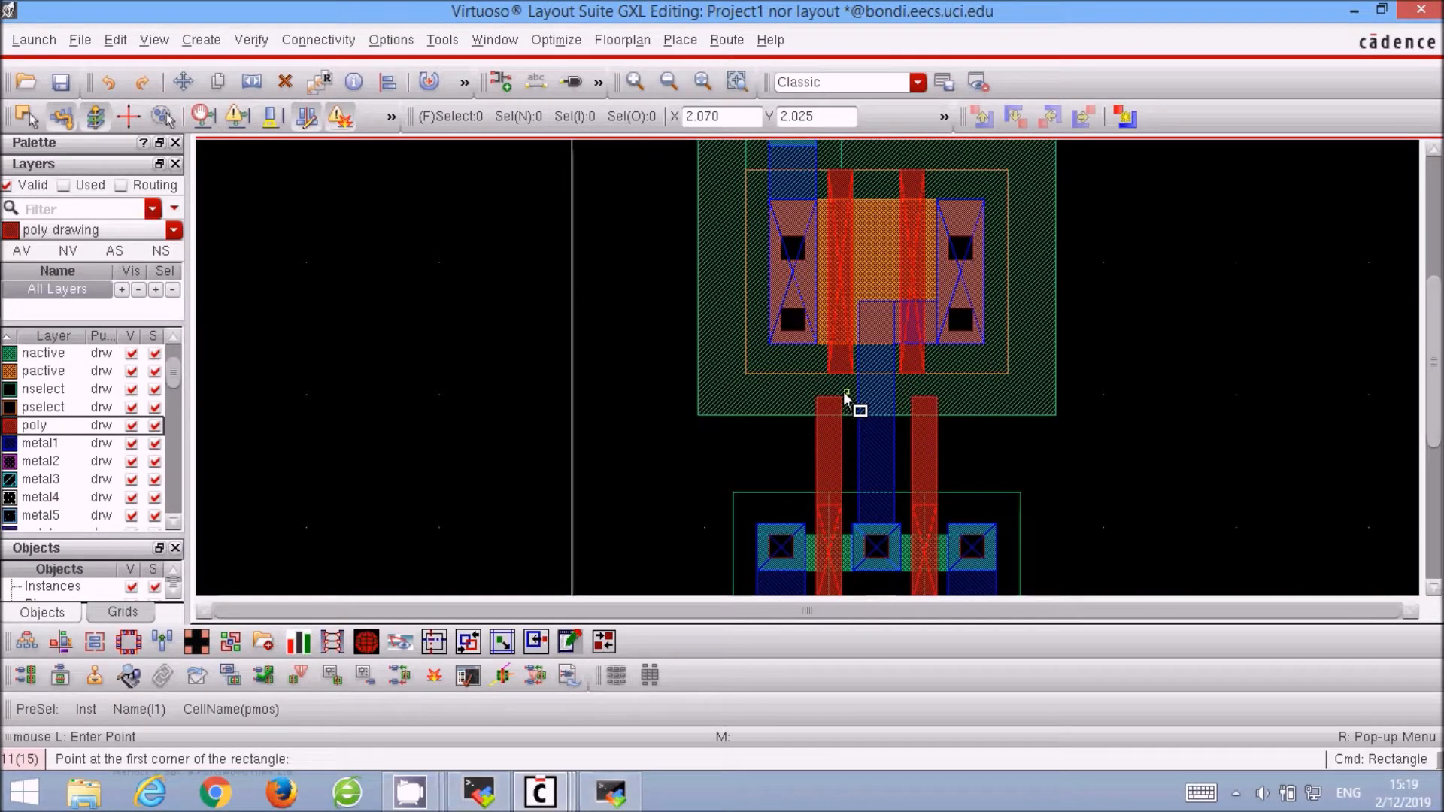
# Stretch the top edges of both poly extensions slightly downward, leaving each about 0.77 tall.
pyautogui.keyDown('ctrl'); pyautogui.scroll(1, 849, 395); pyautogui.keyUp('ctrl')
pyautogui.click(860, 392)
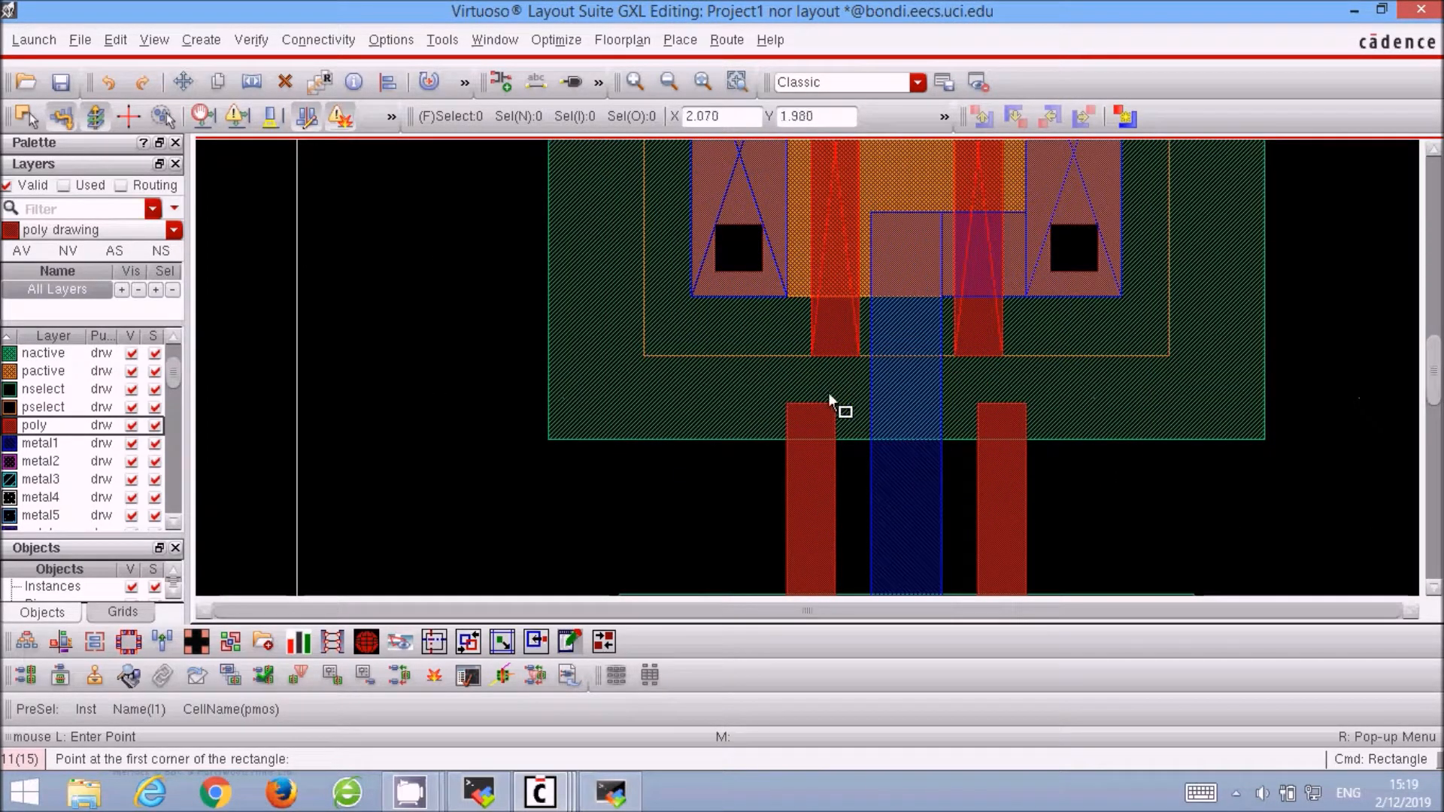
pyautogui.press('s')
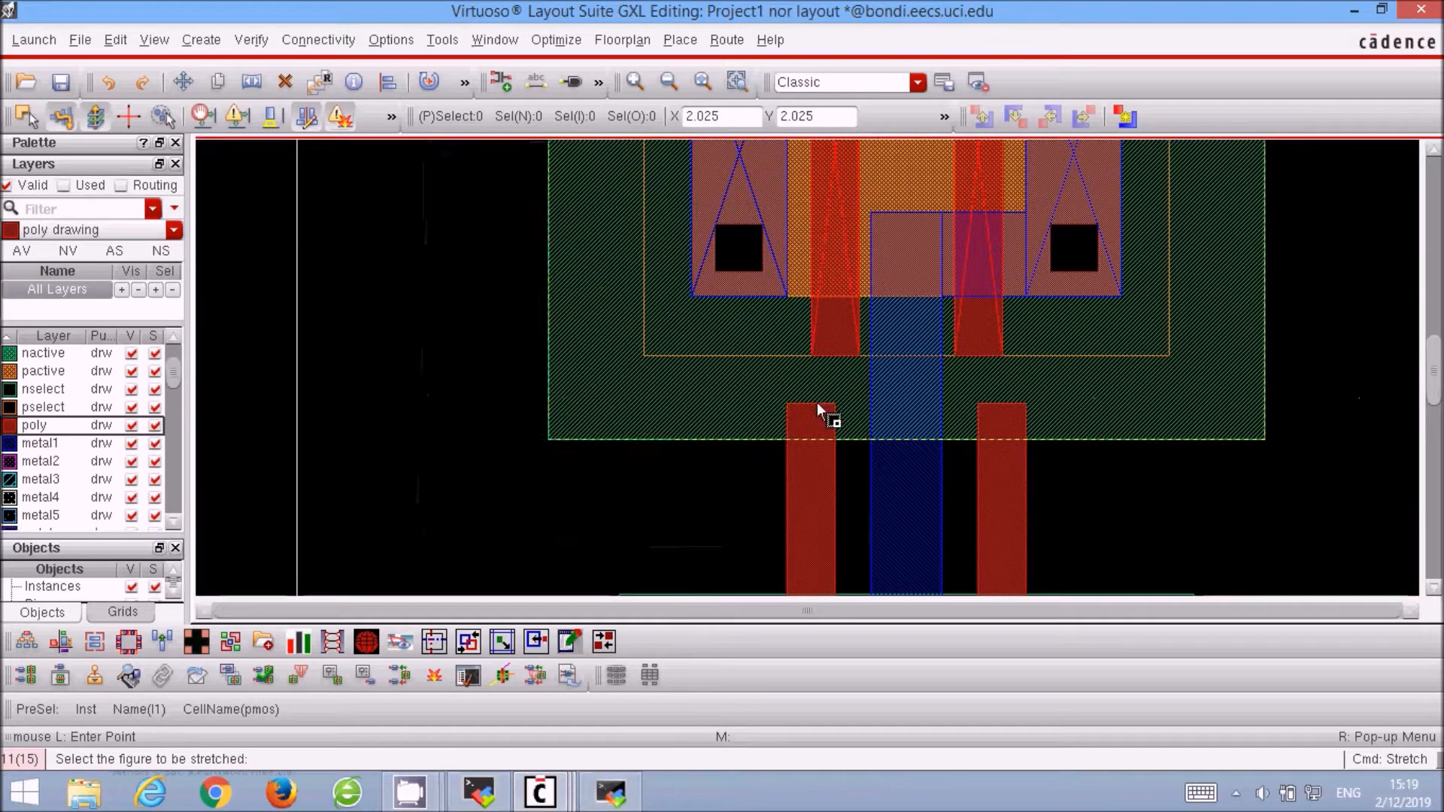
pyautogui.click(818, 406)
pyautogui.click(971, 415)
pyautogui.click(990, 421)
pyautogui.click(992, 431)
# Draw two short poly rectangles that join each pmos gate to the offset nmos gate extension below it.
pyautogui.press('r')
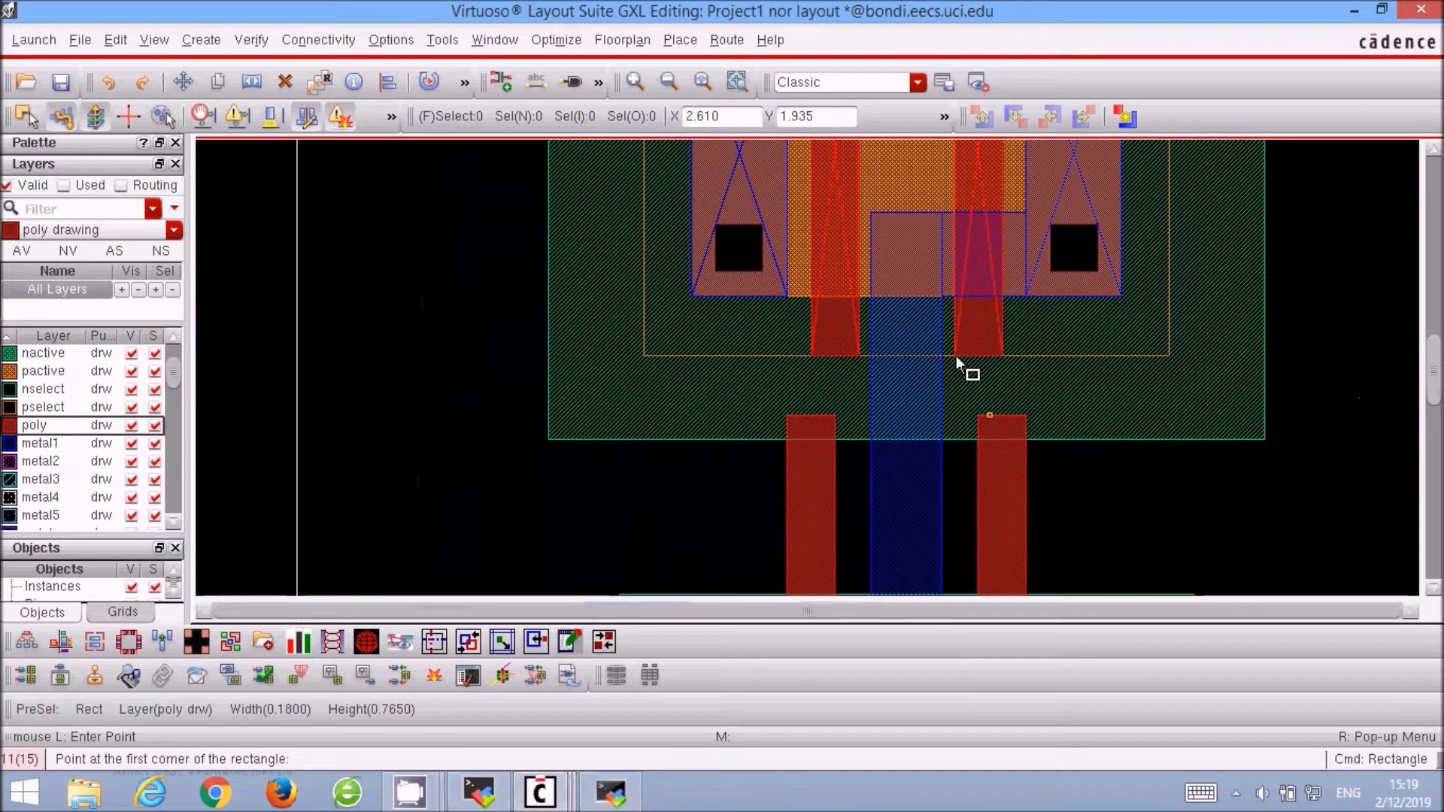
pyautogui.click(956, 358)
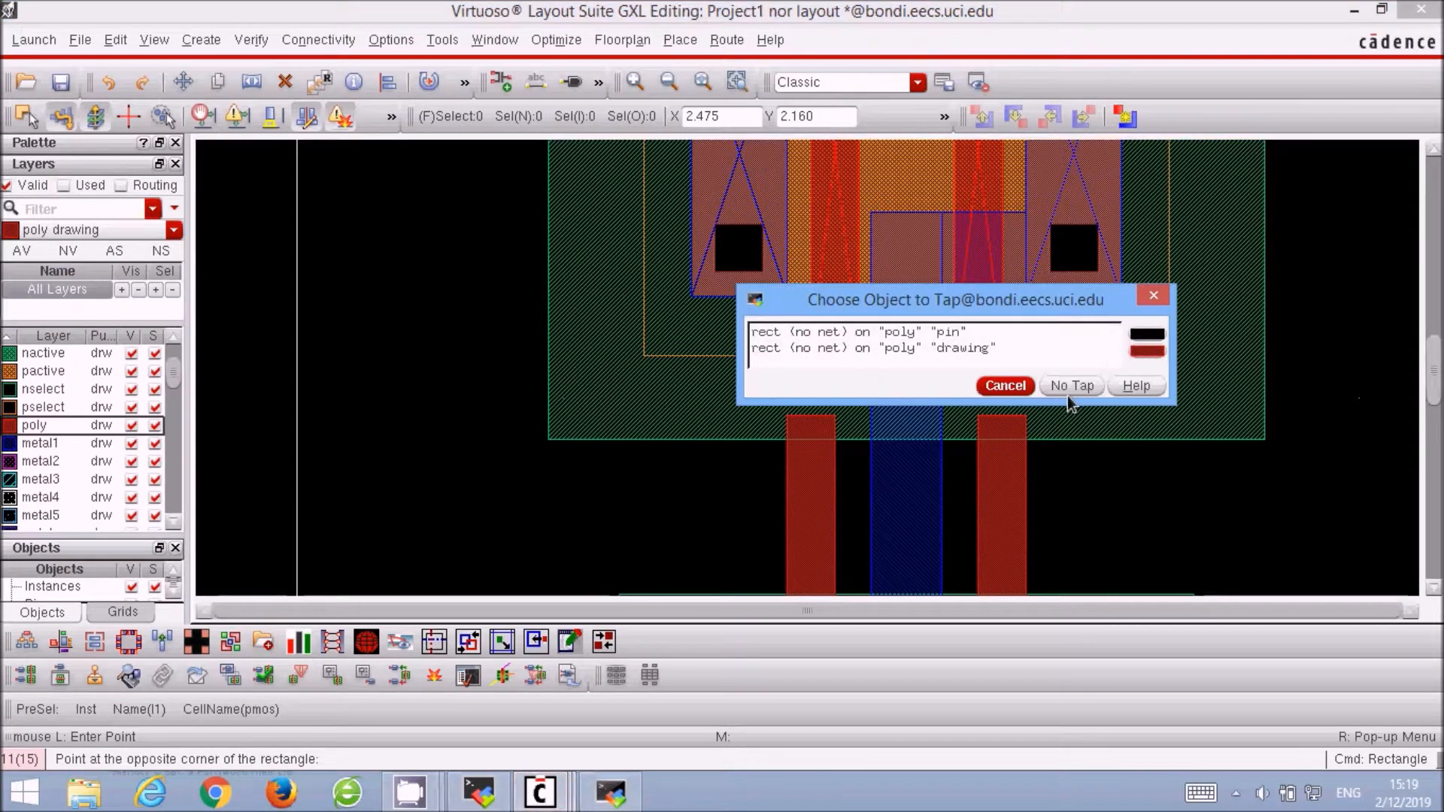
pyautogui.click(1070, 390)
pyautogui.click(1027, 415)
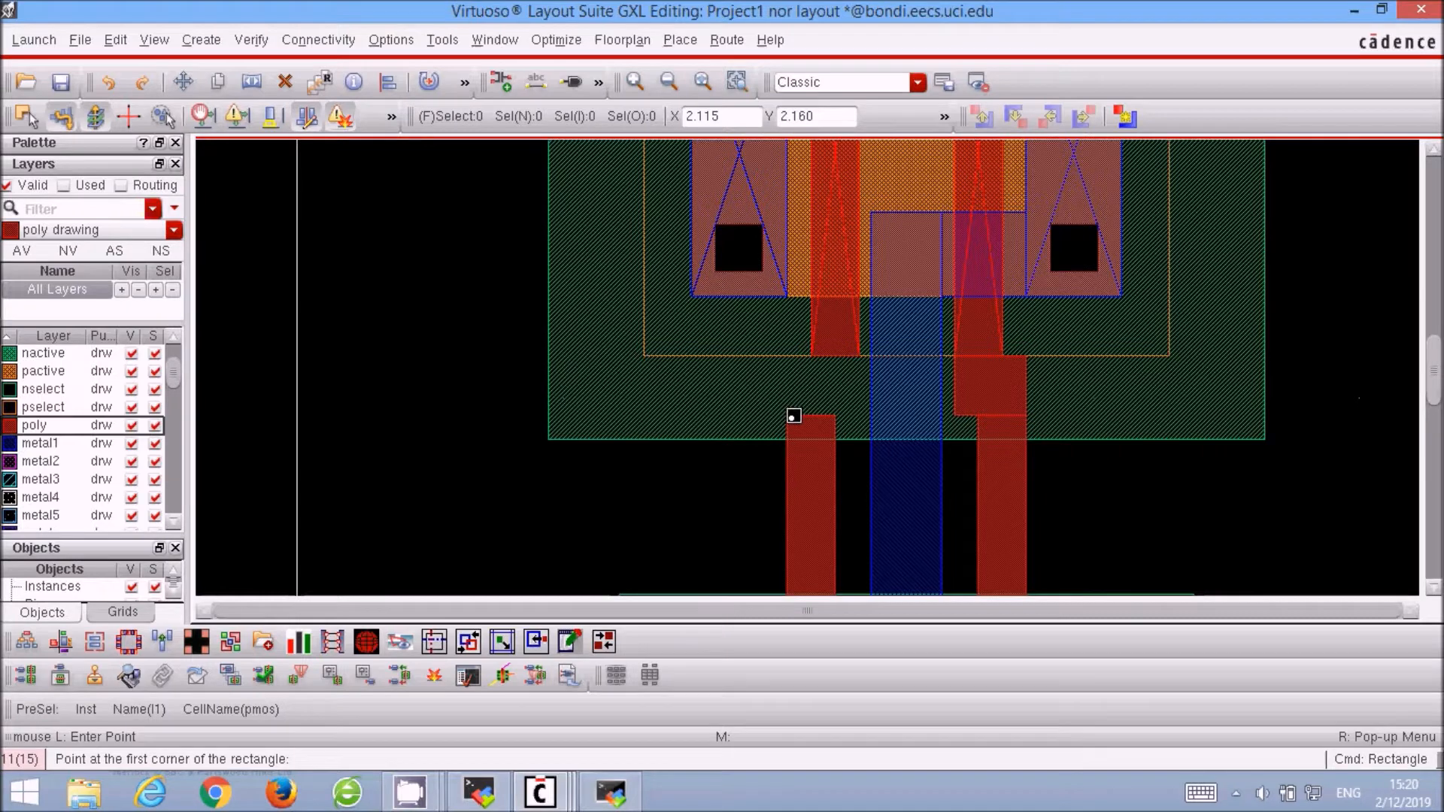
pyautogui.click(975, 387)
pyautogui.click(788, 416)
pyautogui.press('Escape')
# Place an M1_POLY via against the outer side of each poly gate line, between the pmos and nmos transistors.
pyautogui.scroll(-1, 912, 452)
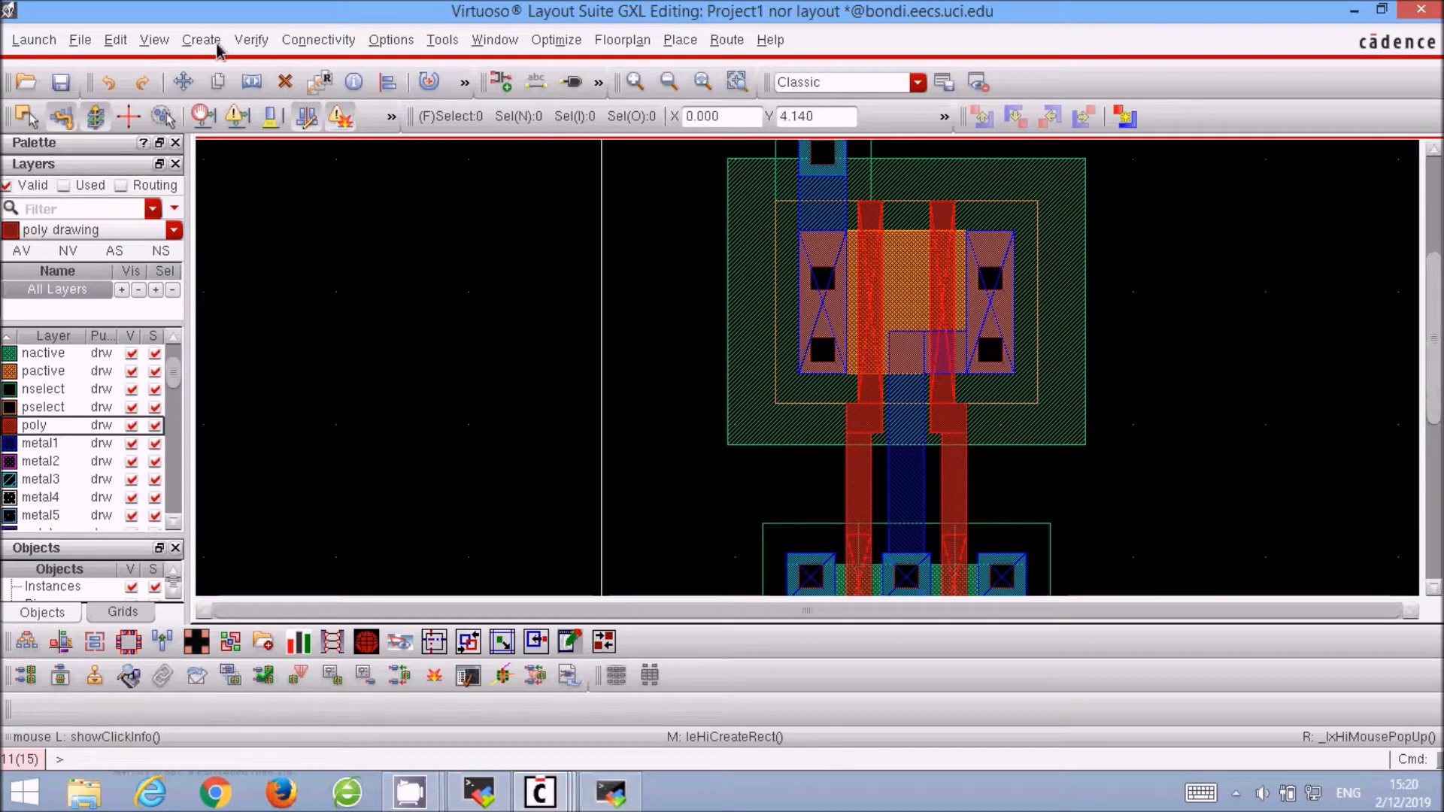
pyautogui.click(217, 51)
pyautogui.click(226, 184)
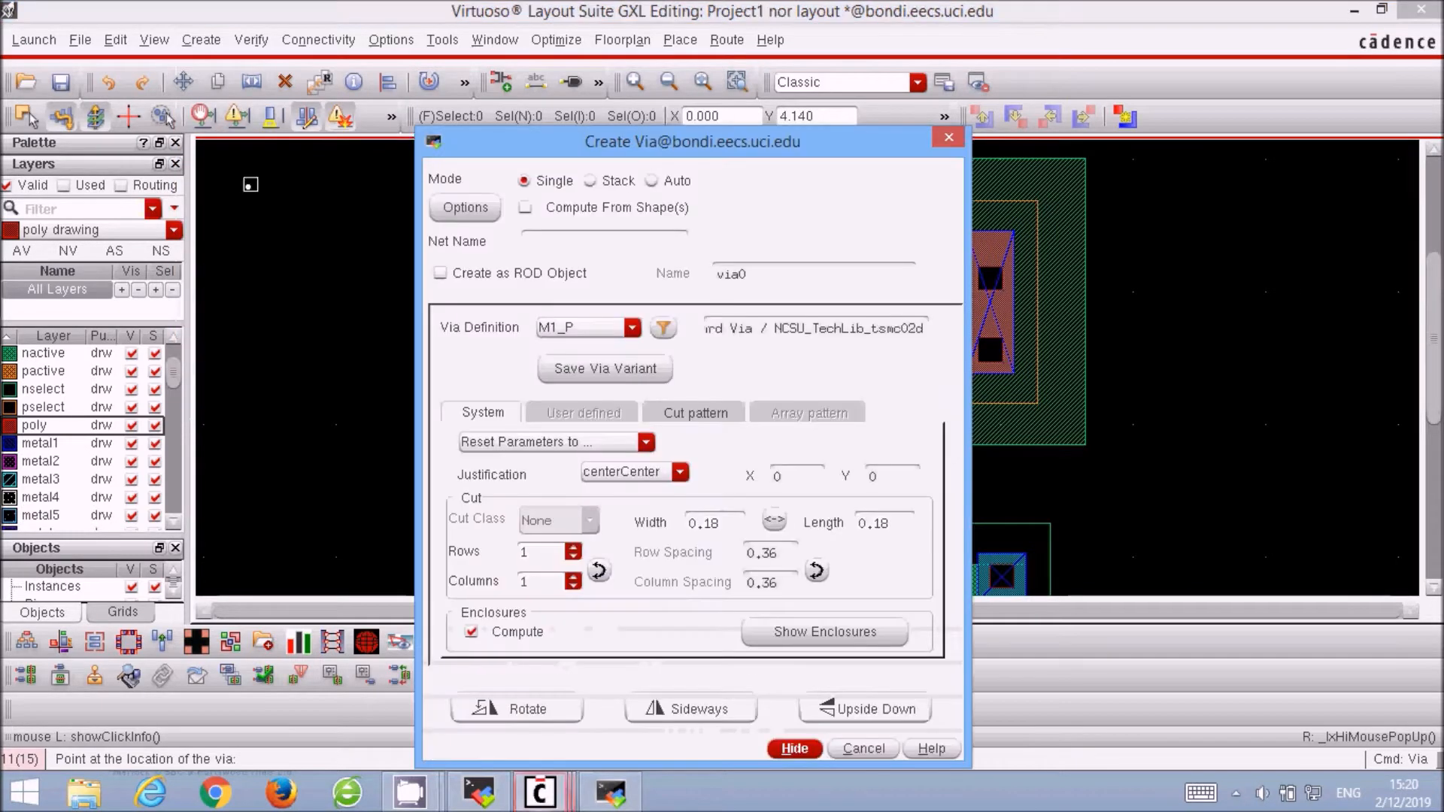
pyautogui.click(632, 329)
pyautogui.click(580, 390)
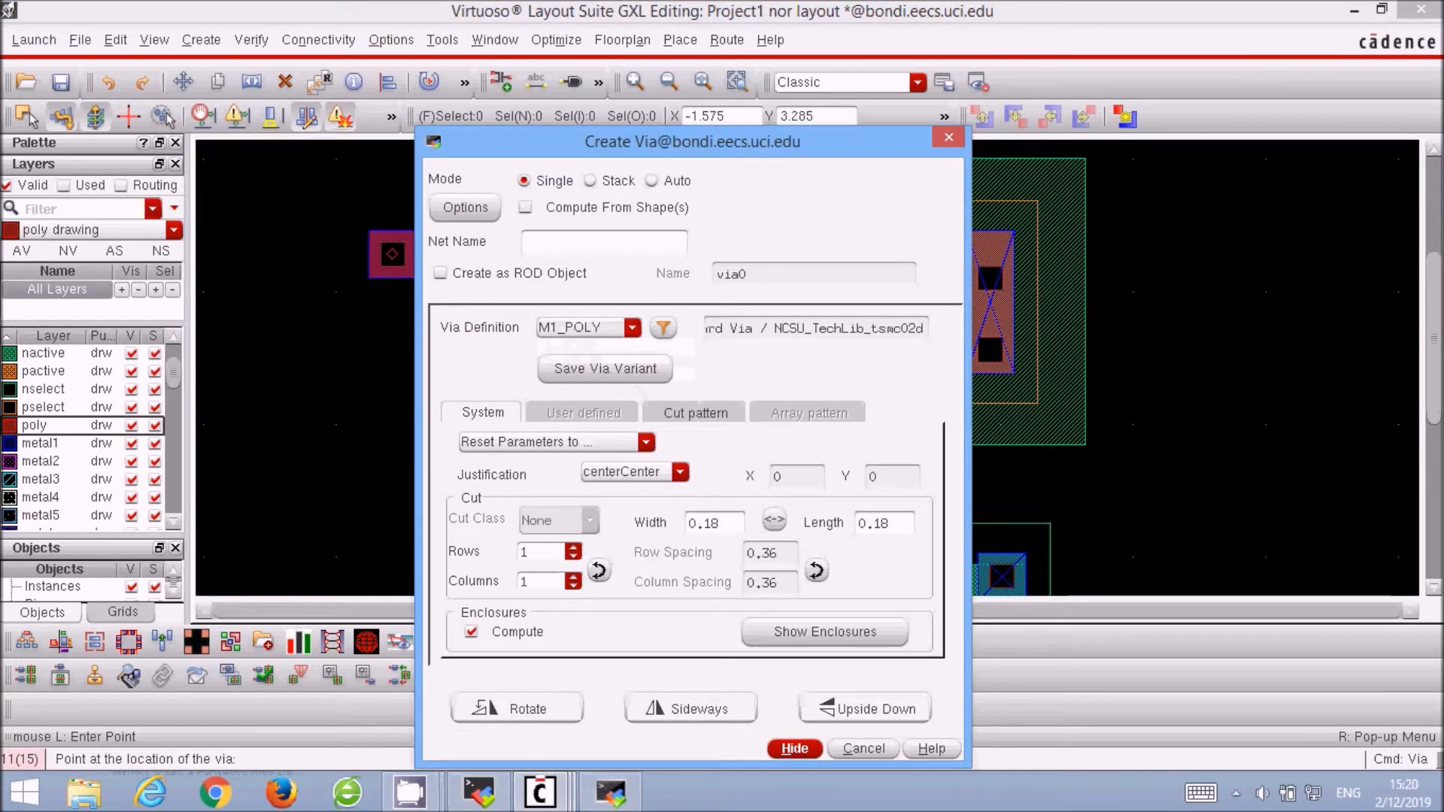
pyautogui.click(795, 749)
pyautogui.click(823, 469)
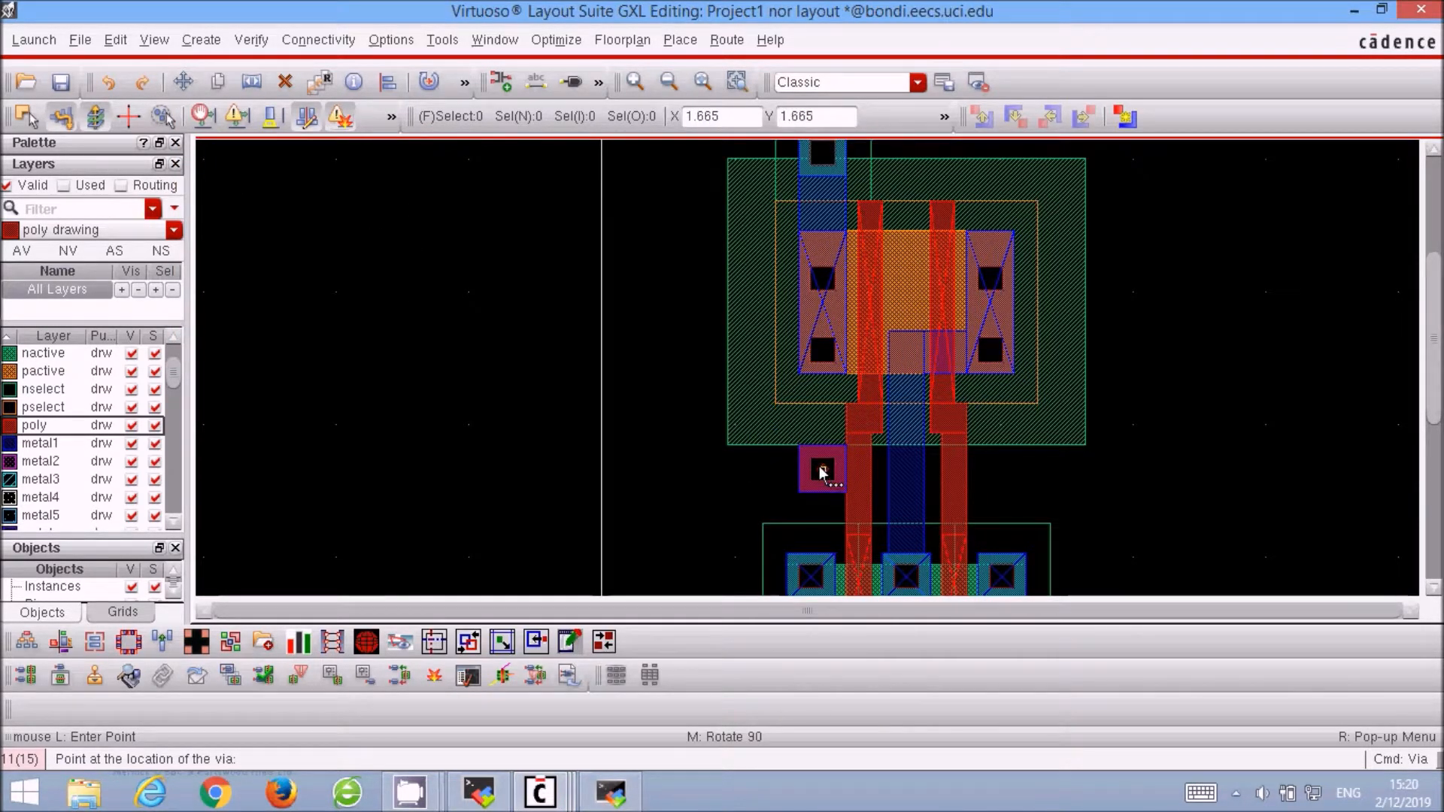
pyautogui.click(990, 469)
pyautogui.press('Escape')
# Label the top metal vdd, the bottom-left metal gnd, the left and right poly vias A and B, and the pmos right contact OUT.
pyautogui.scroll(-1, 1095, 465)
pyautogui.scroll(-1, 1095, 465)
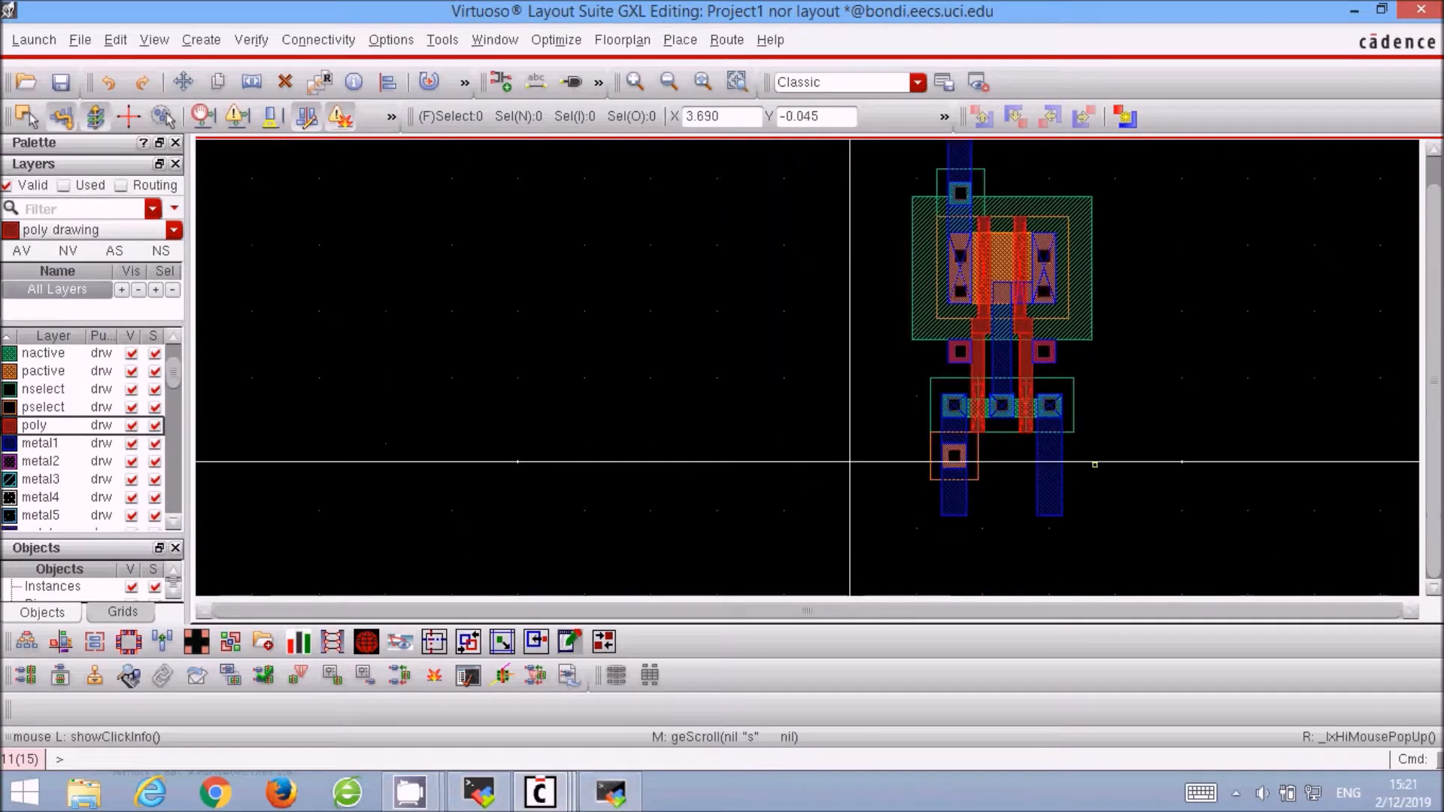
pyautogui.click(704, 83)
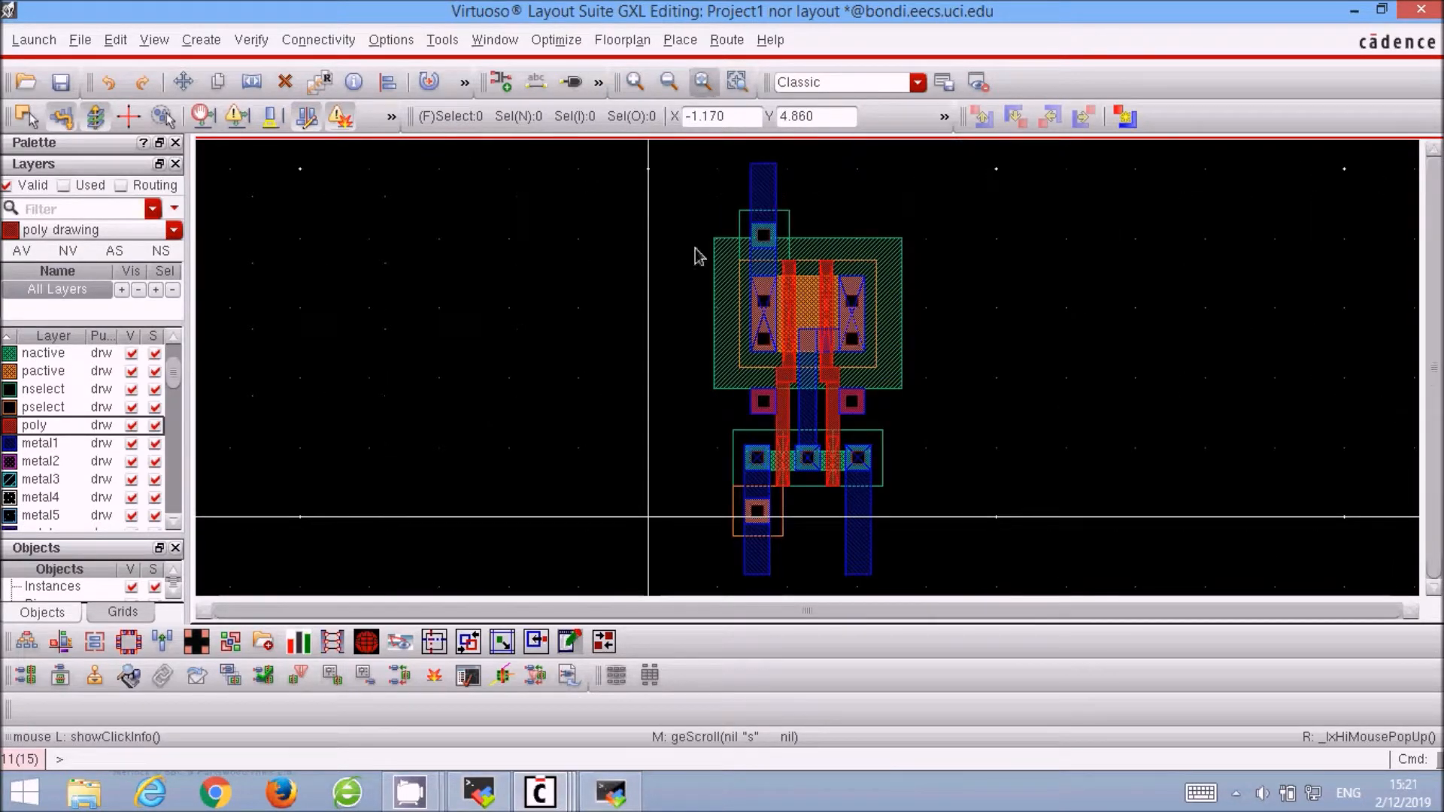
pyautogui.press('l')
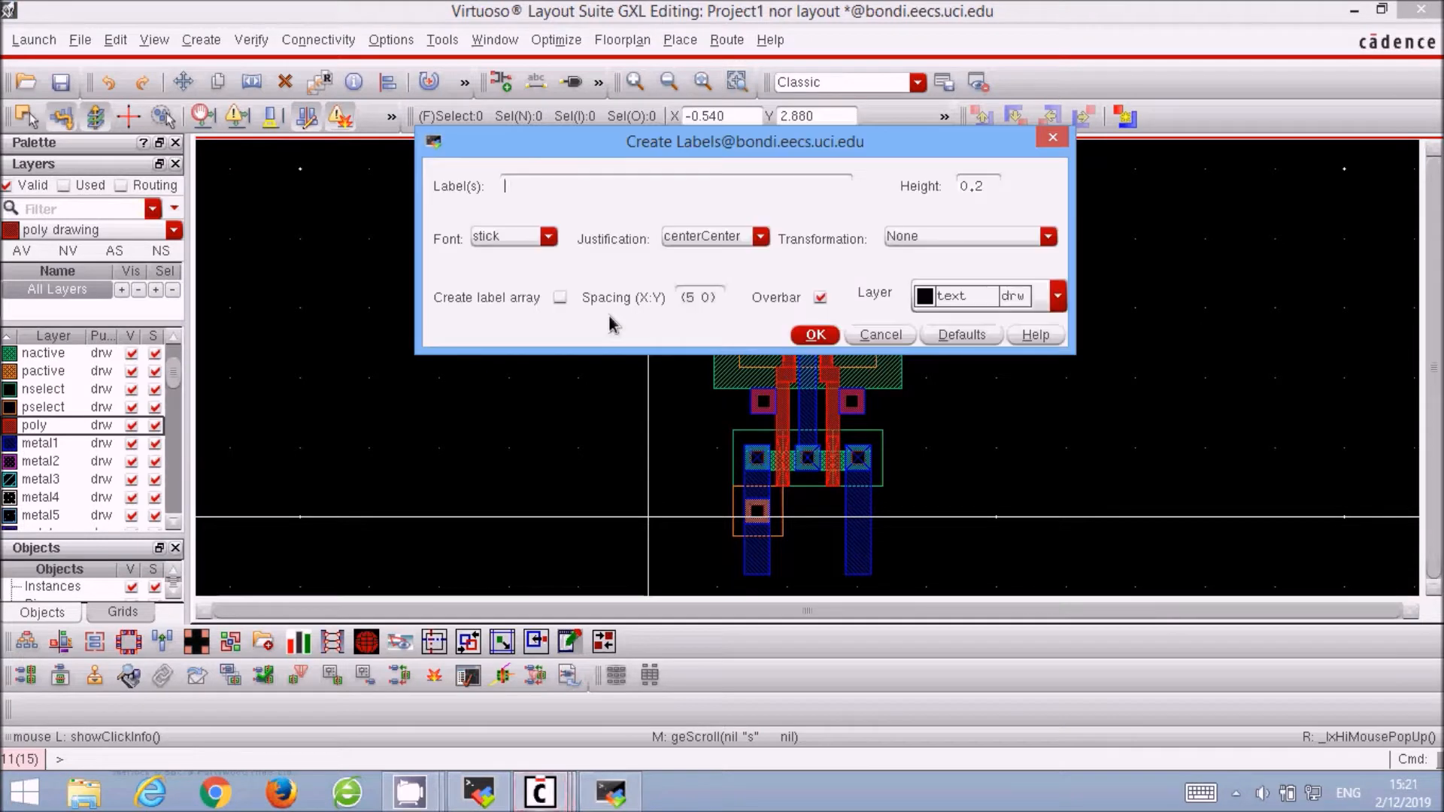
pyautogui.write('vdd gnd A B OUT')
pyautogui.press('Return')
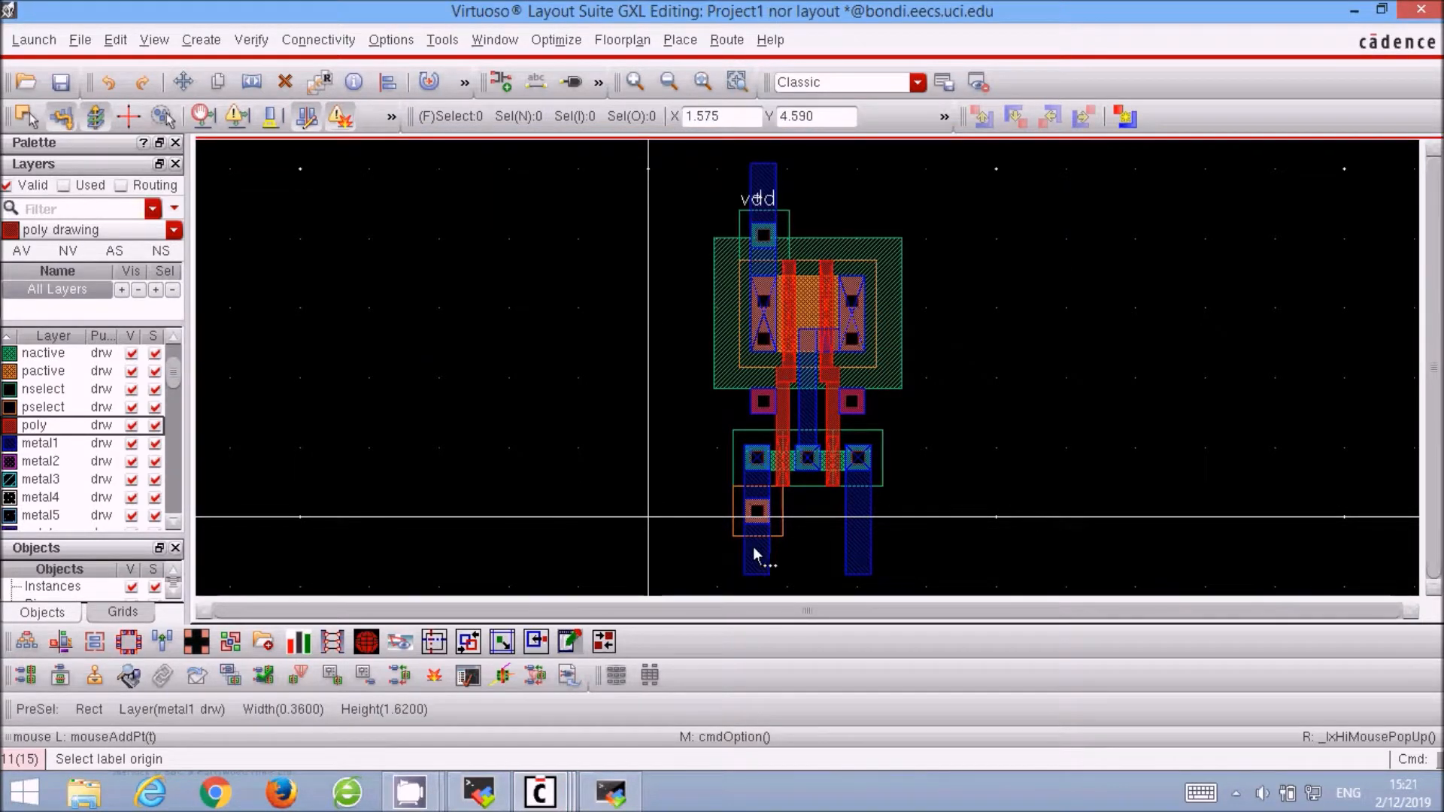
pyautogui.click(749, 555)
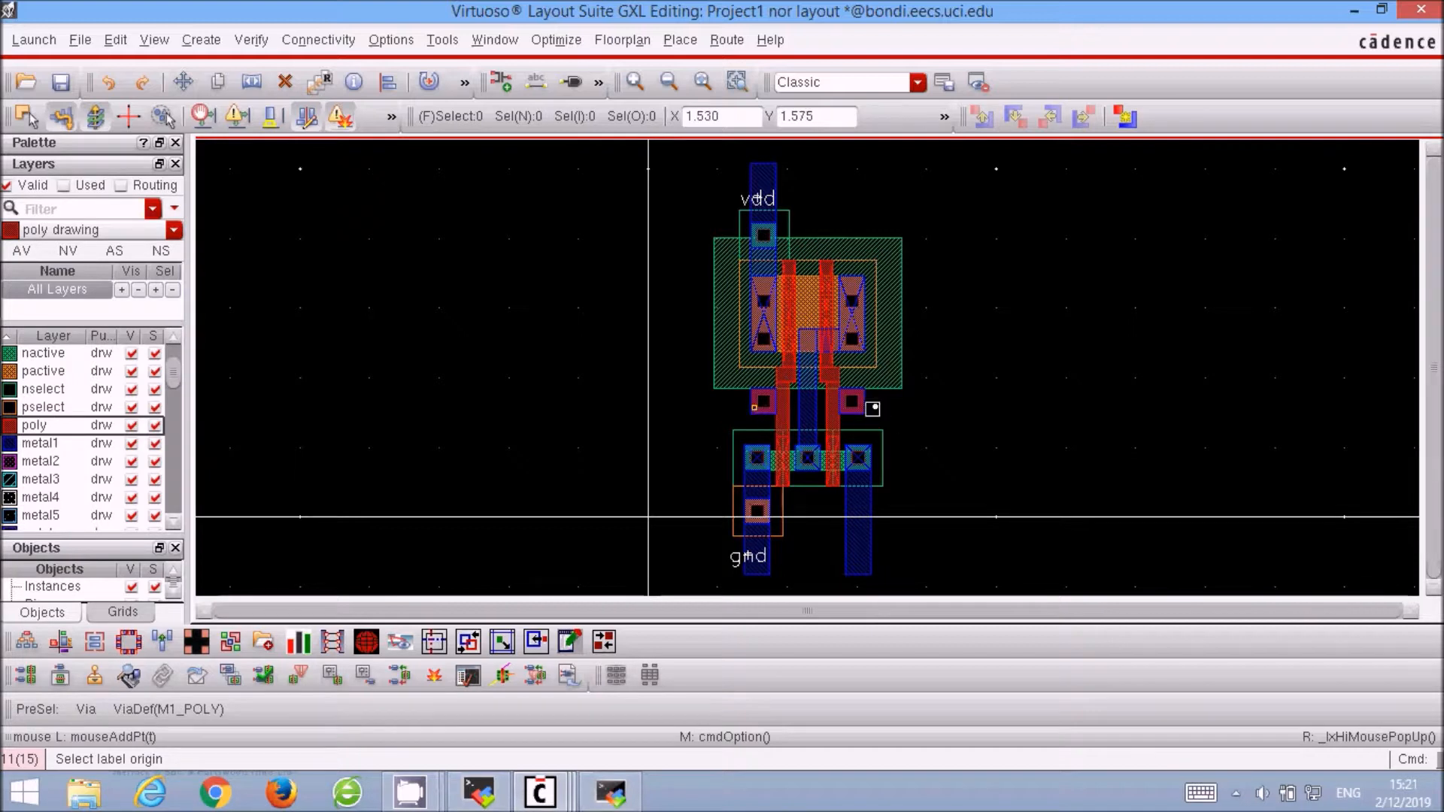
pyautogui.click(856, 339)
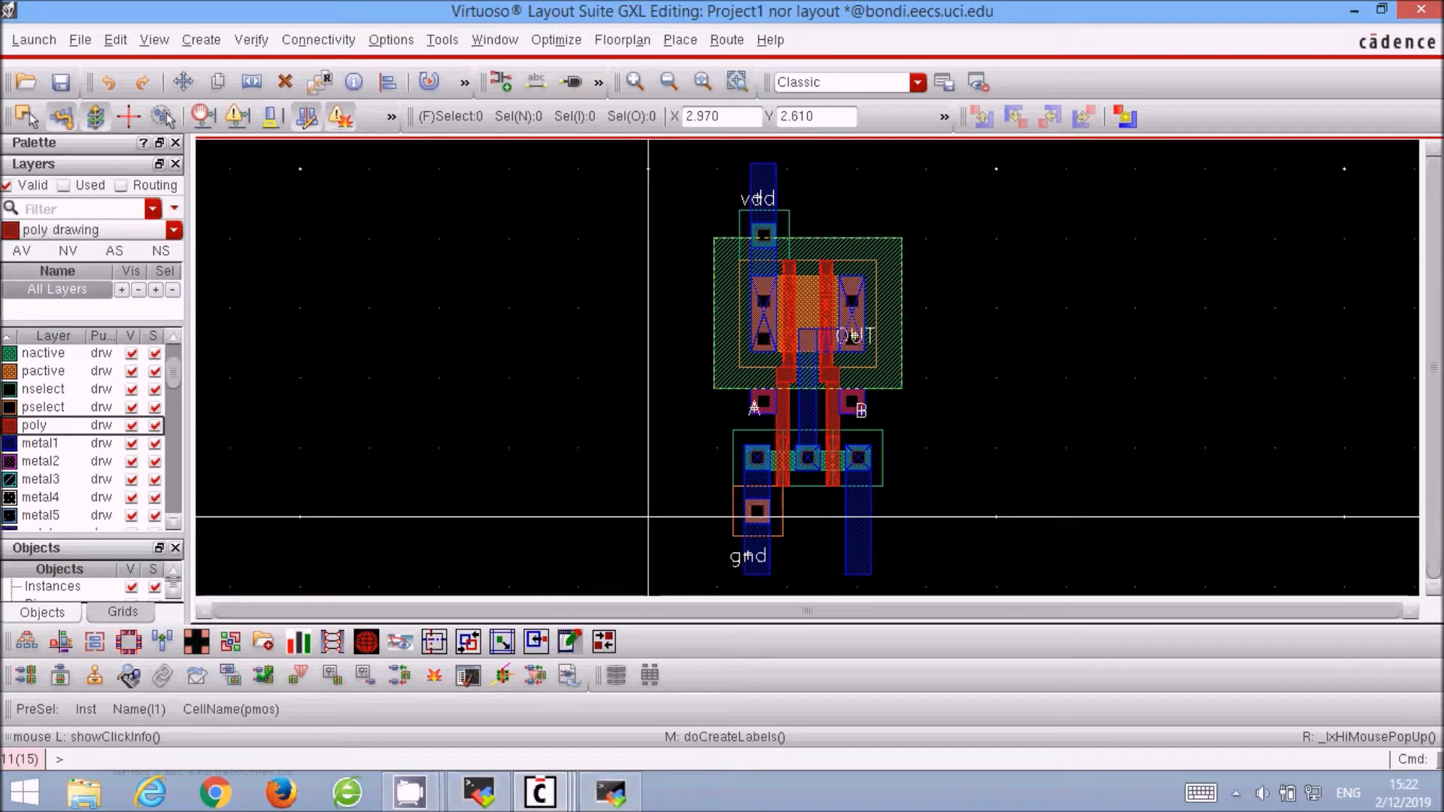
# Draw a metal1 rectangle about 1.8 by 0.4 joining the lower ends of the two nmos source metal strips.
pyautogui.click(61, 83)
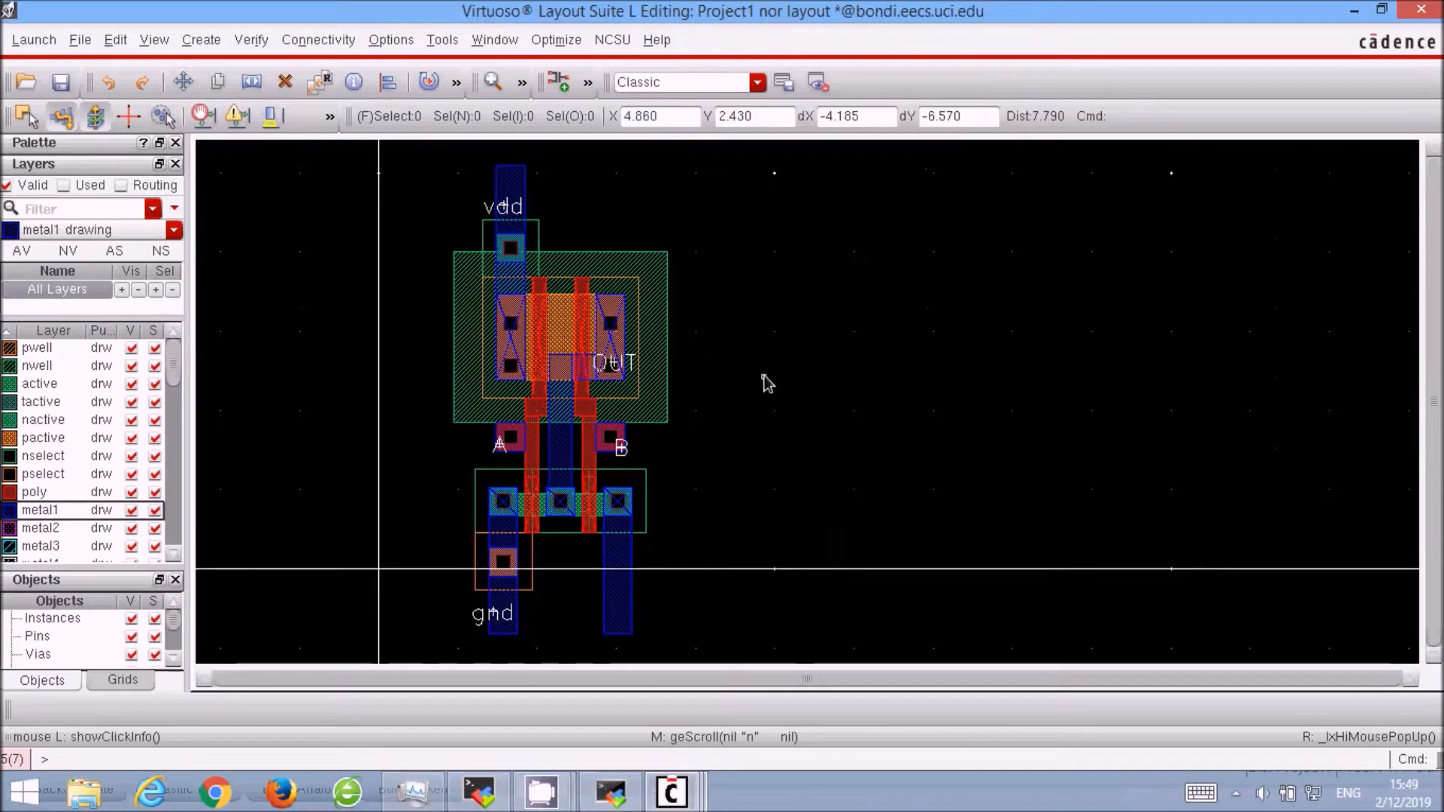
pyautogui.press('r')
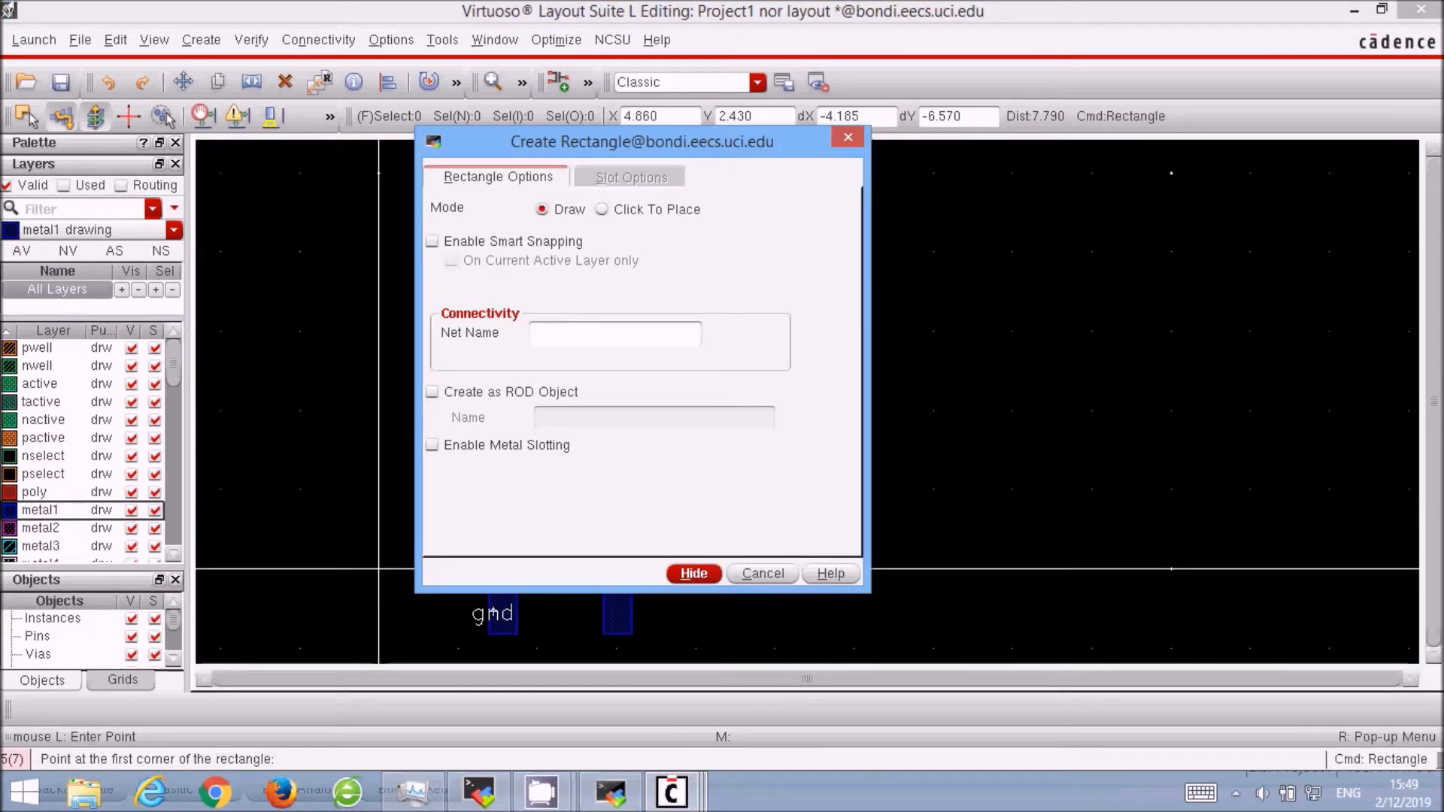
pyautogui.press('Return')
pyautogui.press('Down')
pyautogui.click(487, 503)
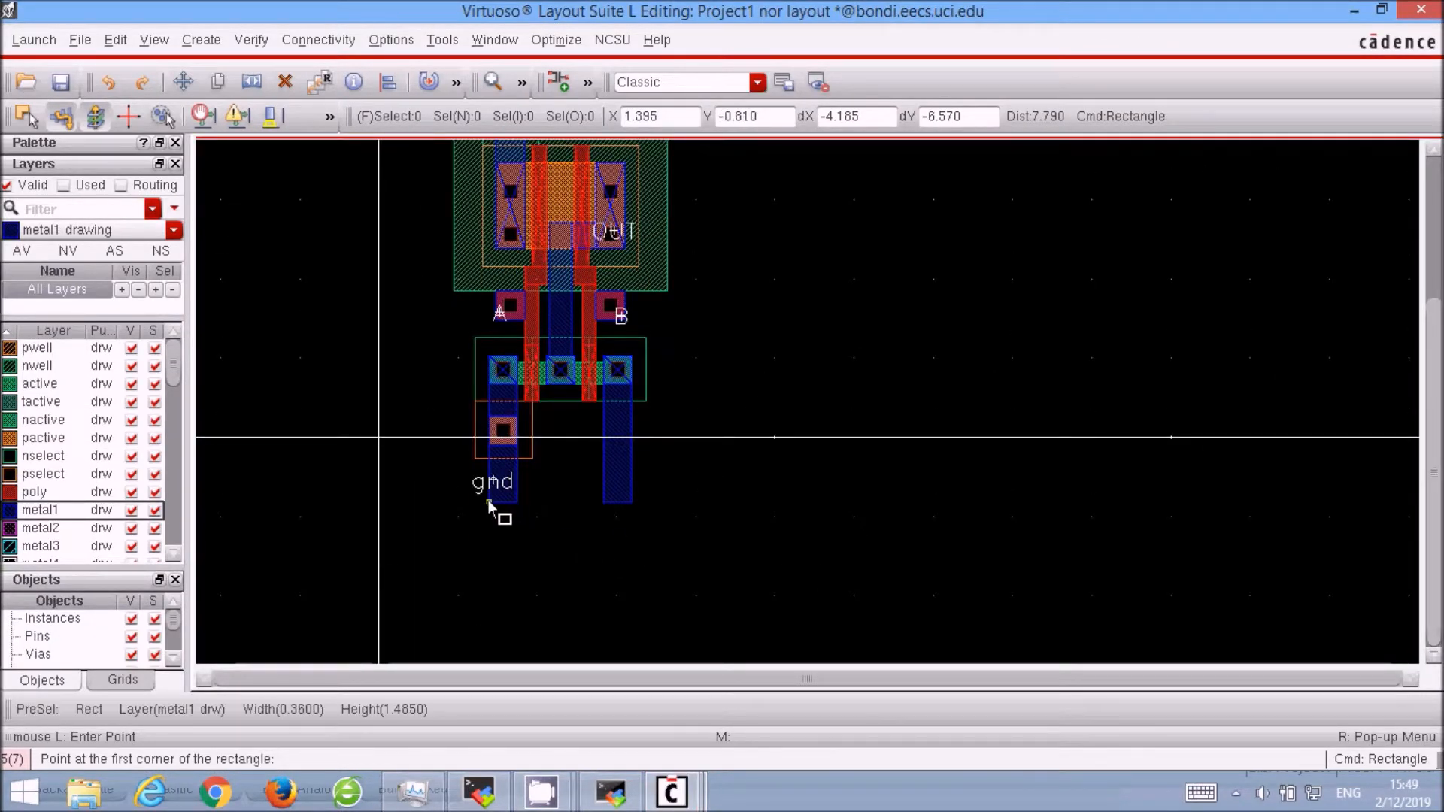
pyautogui.click(630, 531)
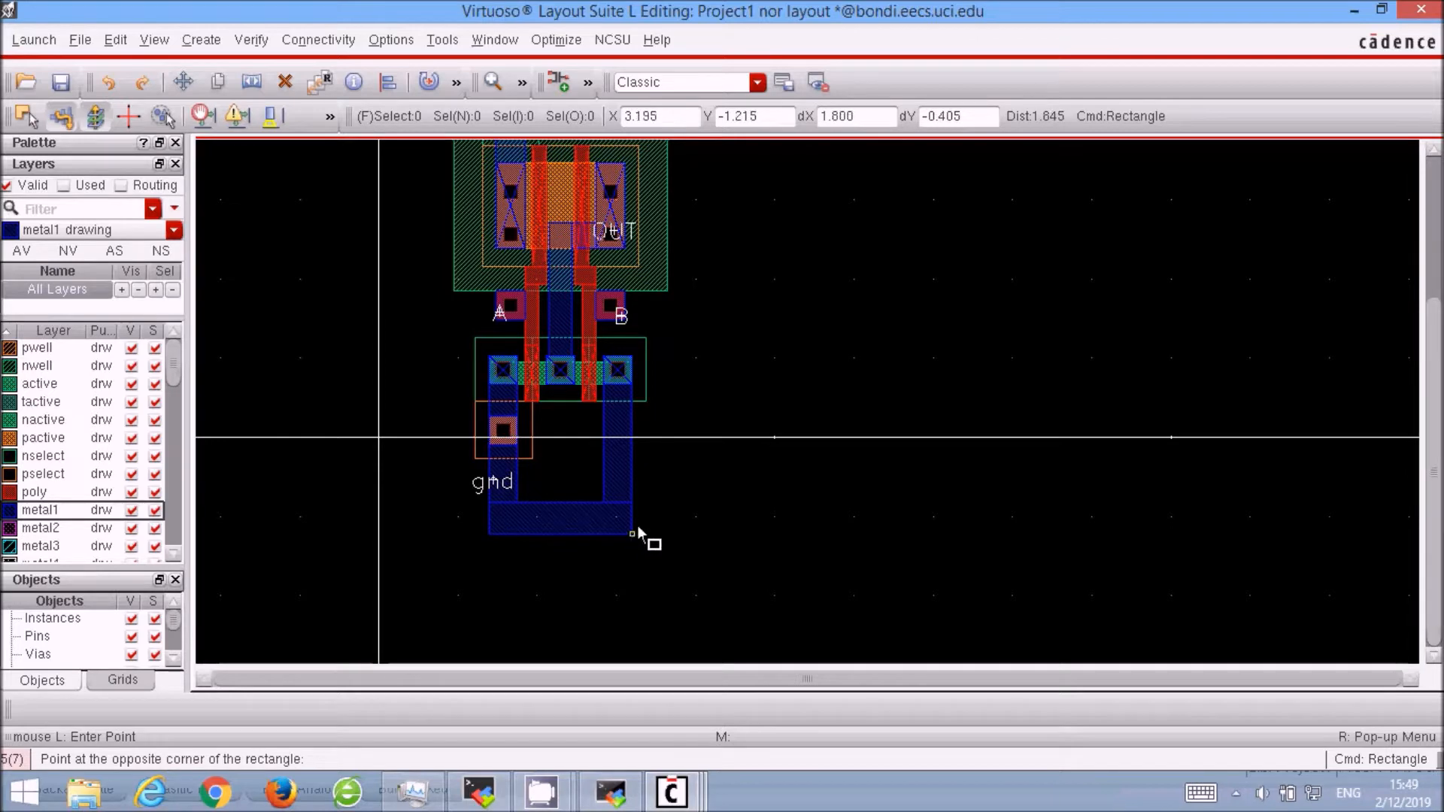
pyautogui.press('Escape')
# Draw an nwell rectangle across the upper edge of the pmos well, extending it upward over the vdd contact.
pyautogui.press('Up')
pyautogui.press('r')
pyautogui.press('Return')
pyautogui.click(38, 366)
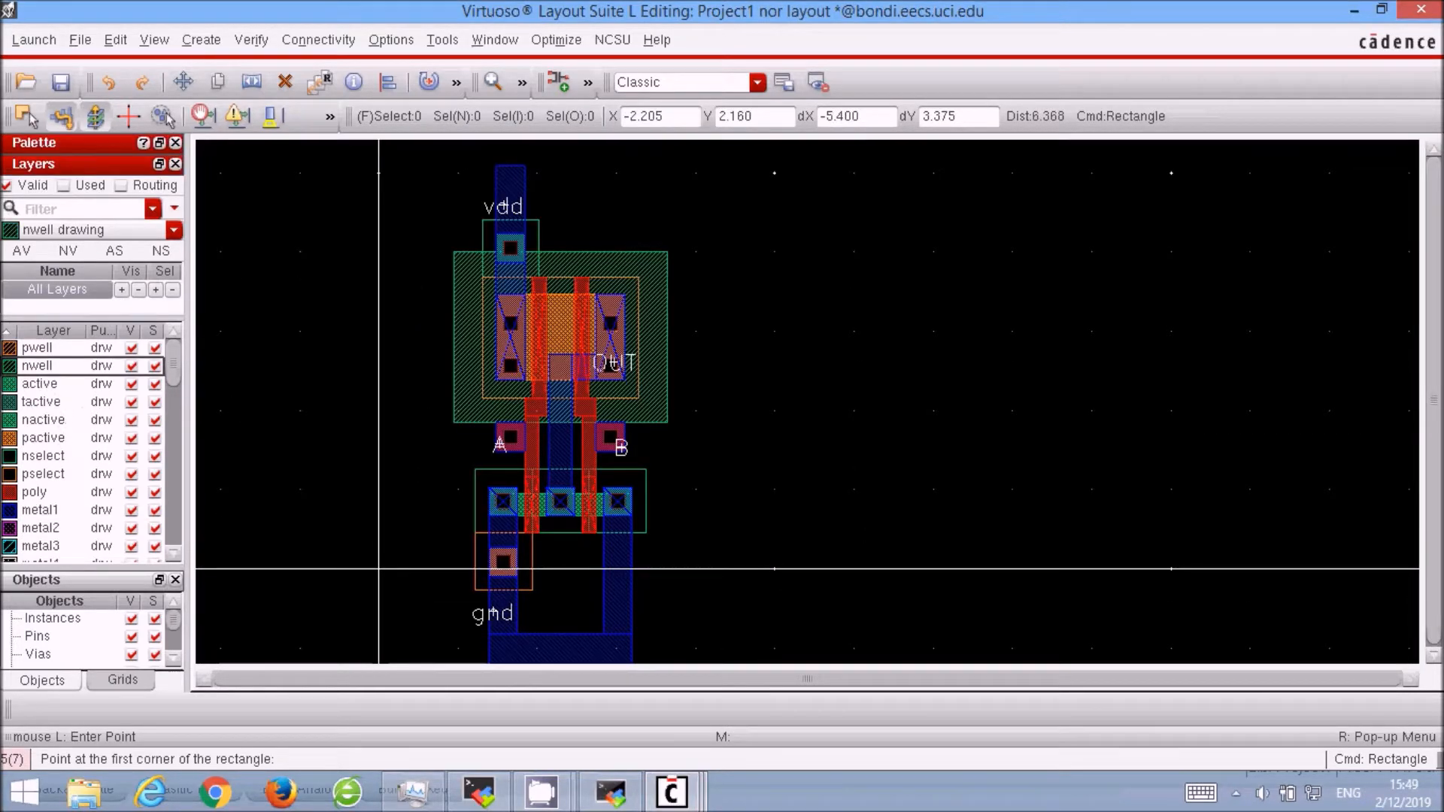
pyautogui.click(456, 255)
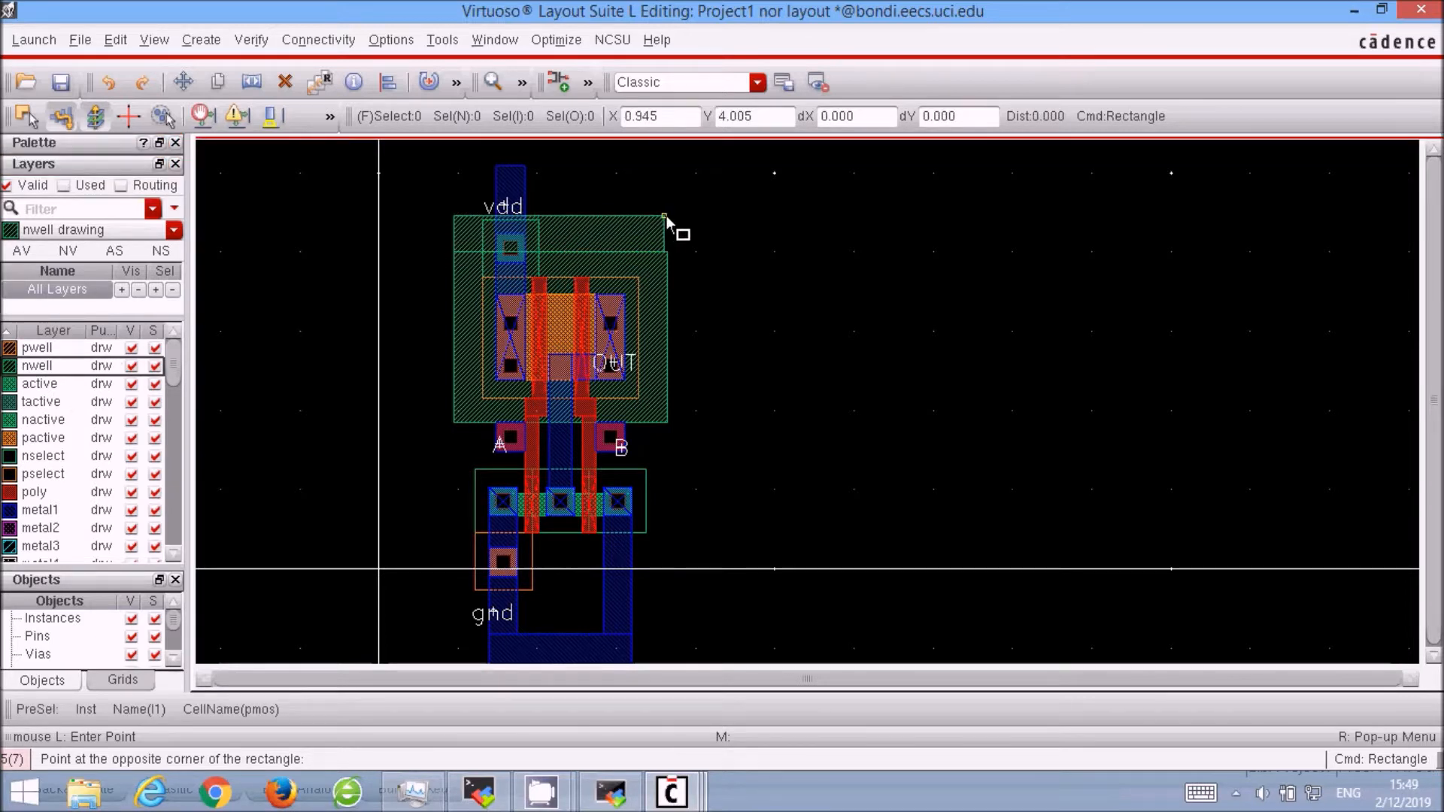
pyautogui.click(668, 216)
pyautogui.press('Escape')
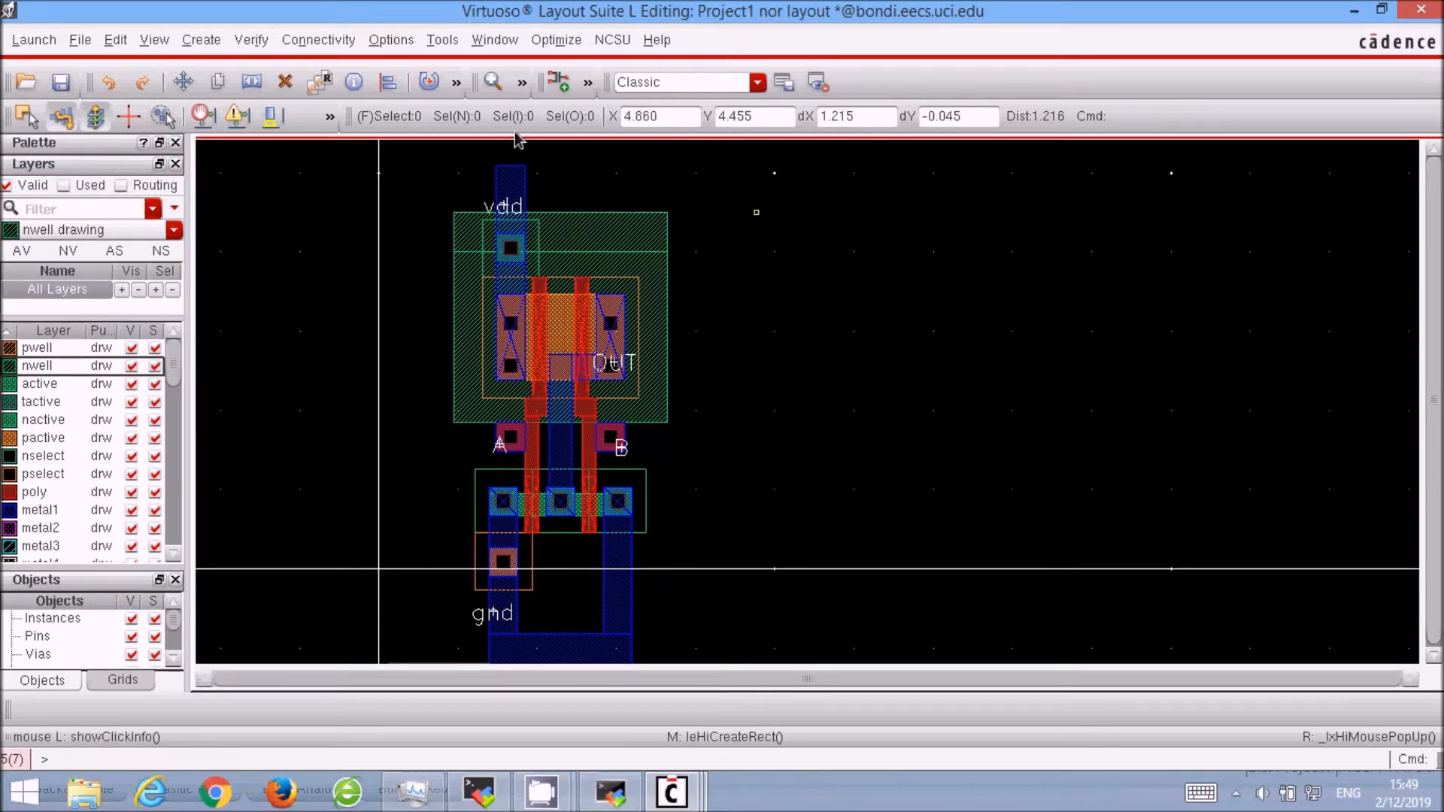
# Save the layout, then run a full flat DRC with divaDRC.rul and bring up the log window to check it.
pyautogui.click(60, 84)
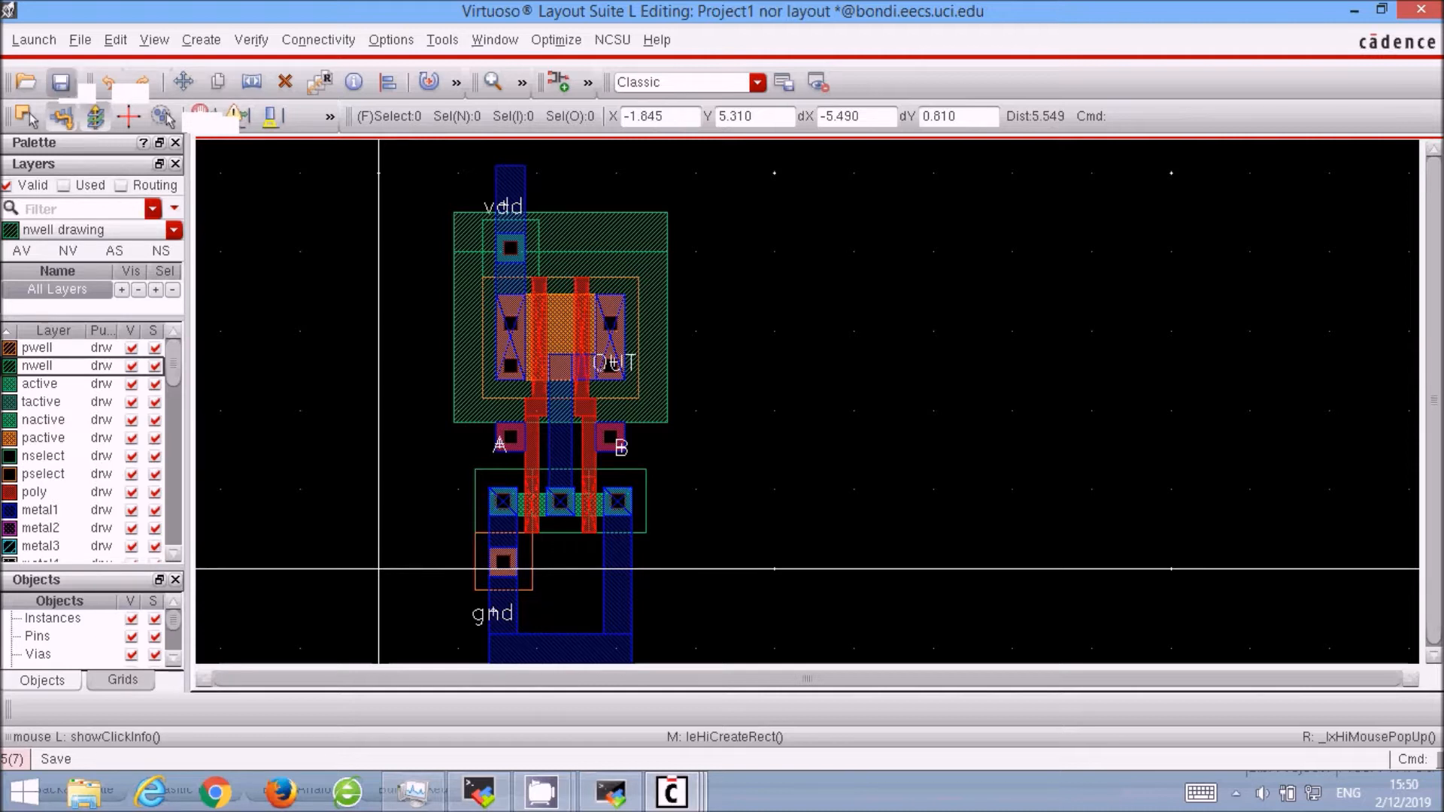
pyautogui.click(250, 44)
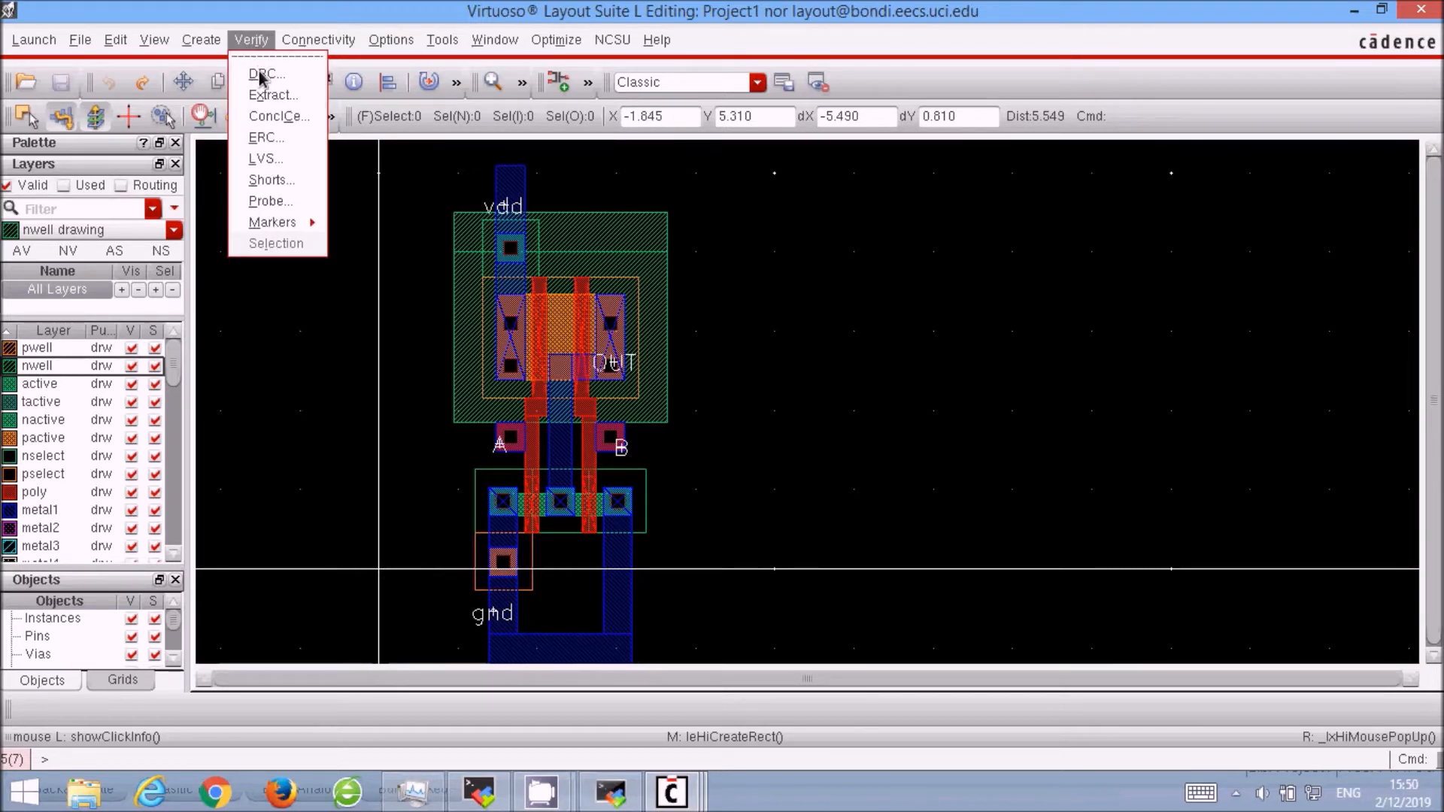
pyautogui.click(261, 76)
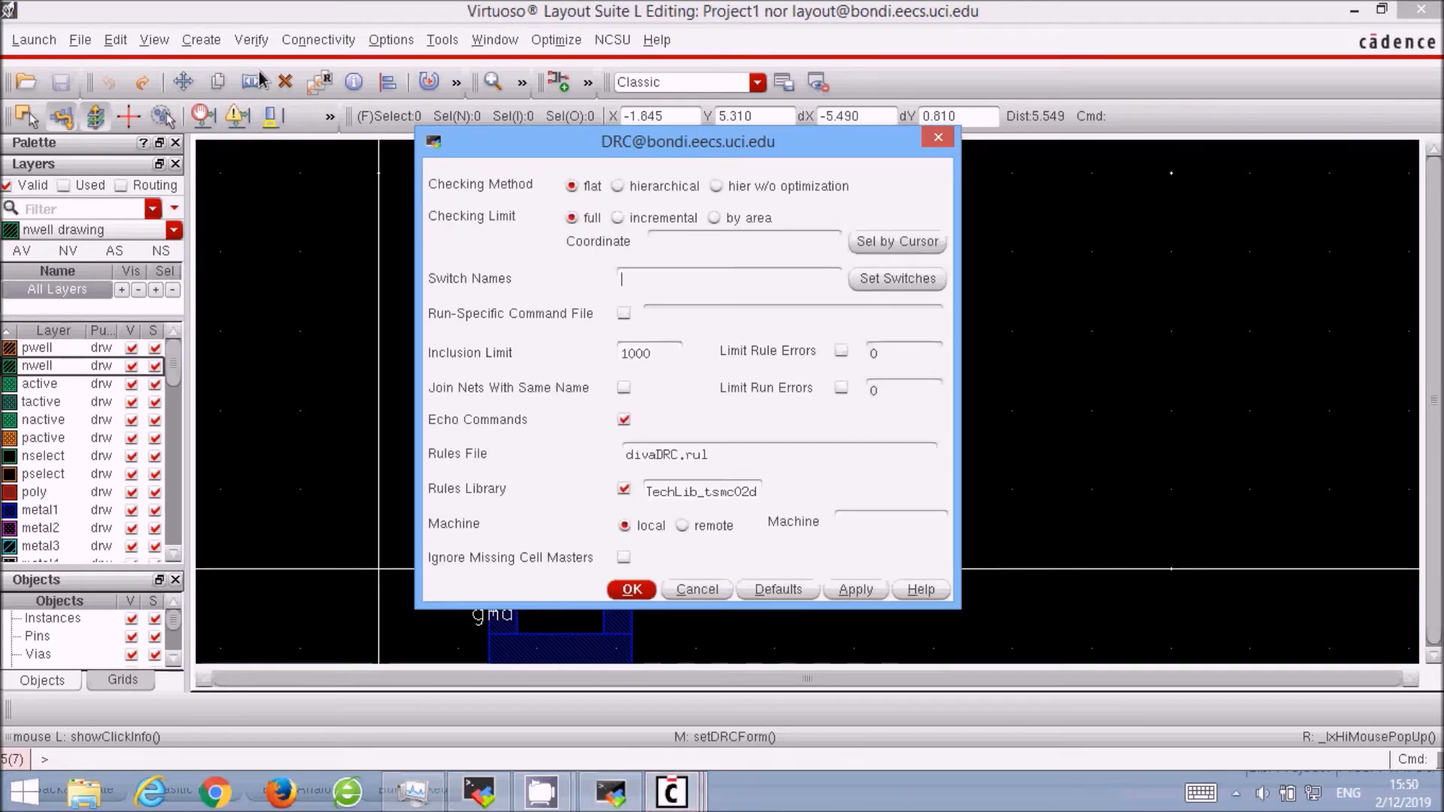
pyautogui.press('Return')
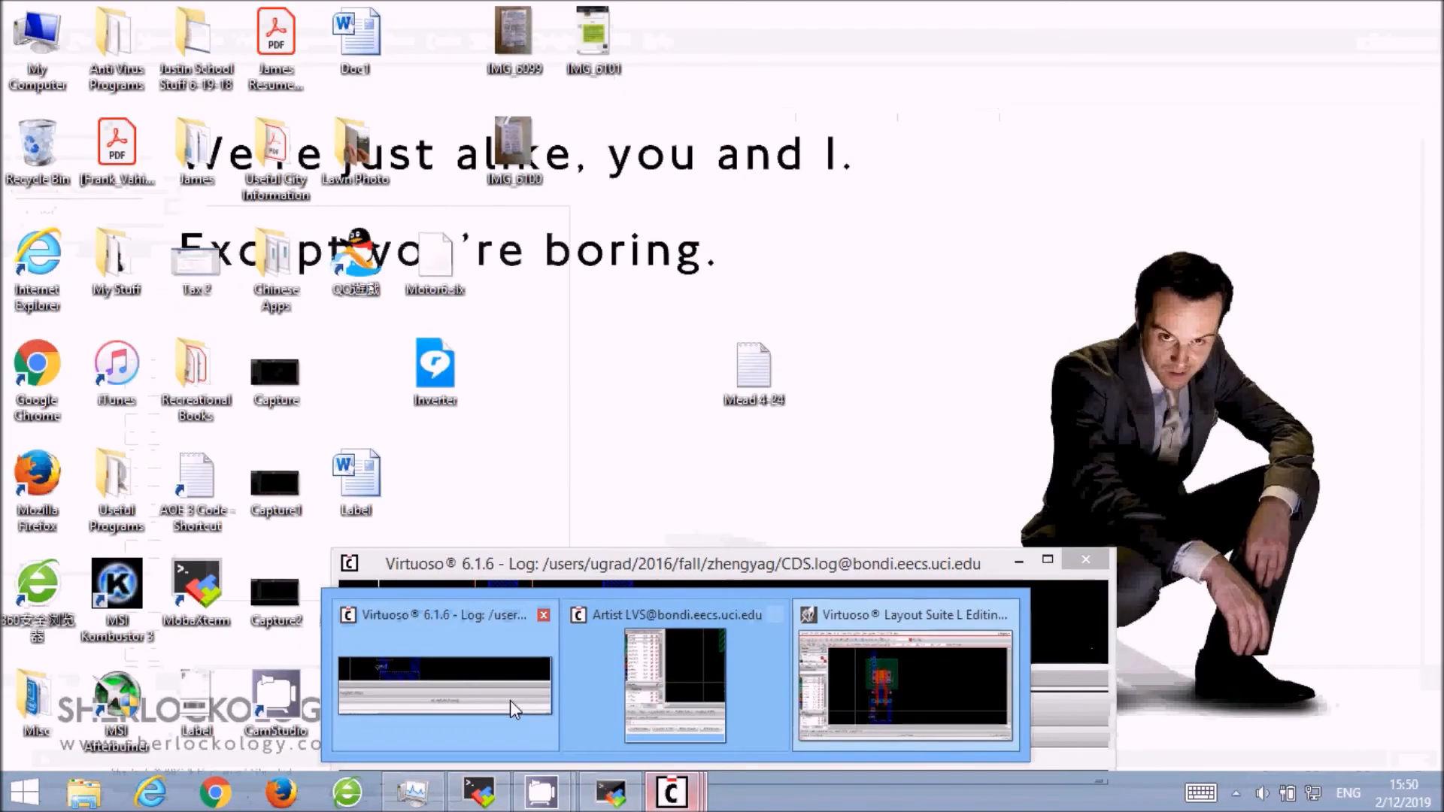
pyautogui.click(510, 701)
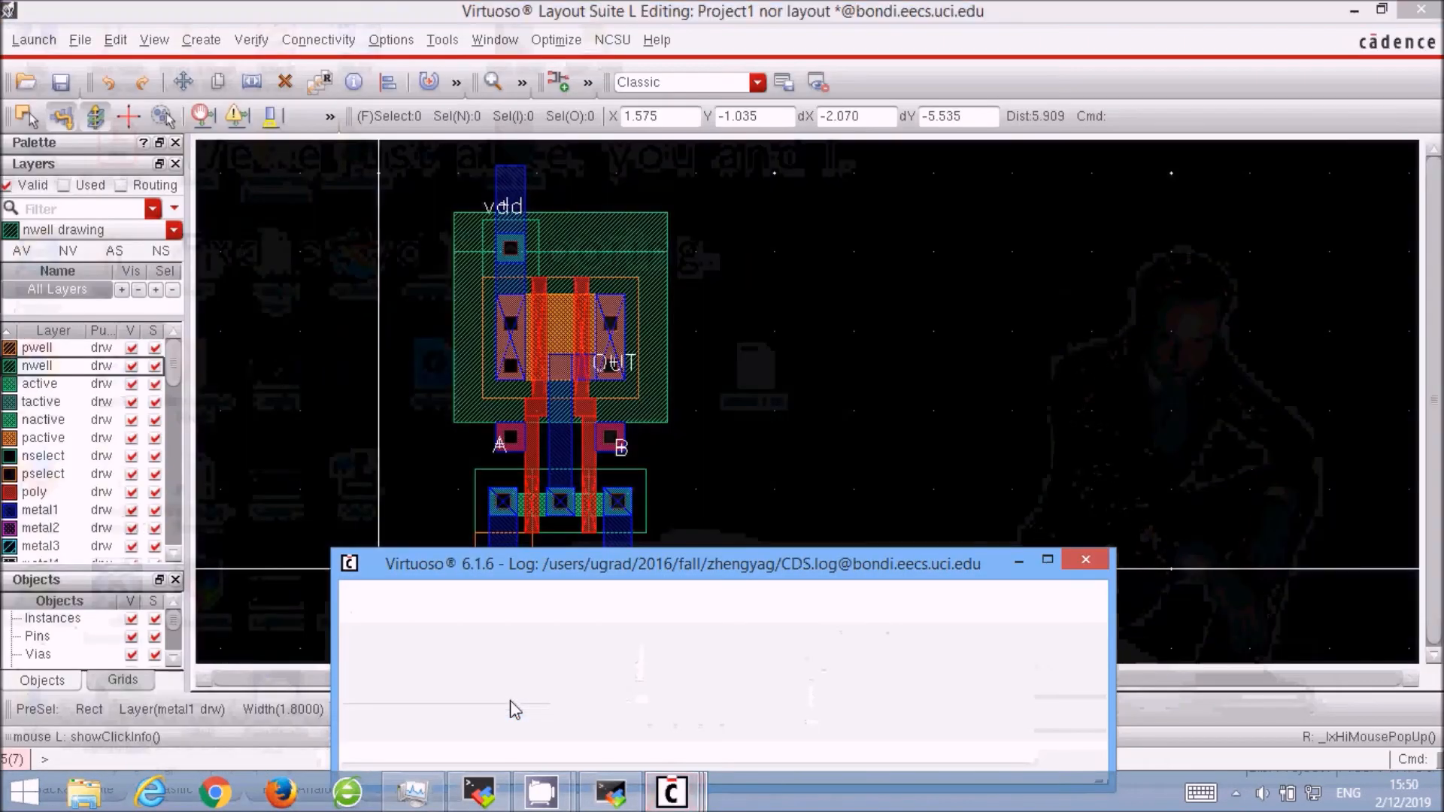
pyautogui.click(872, 446)
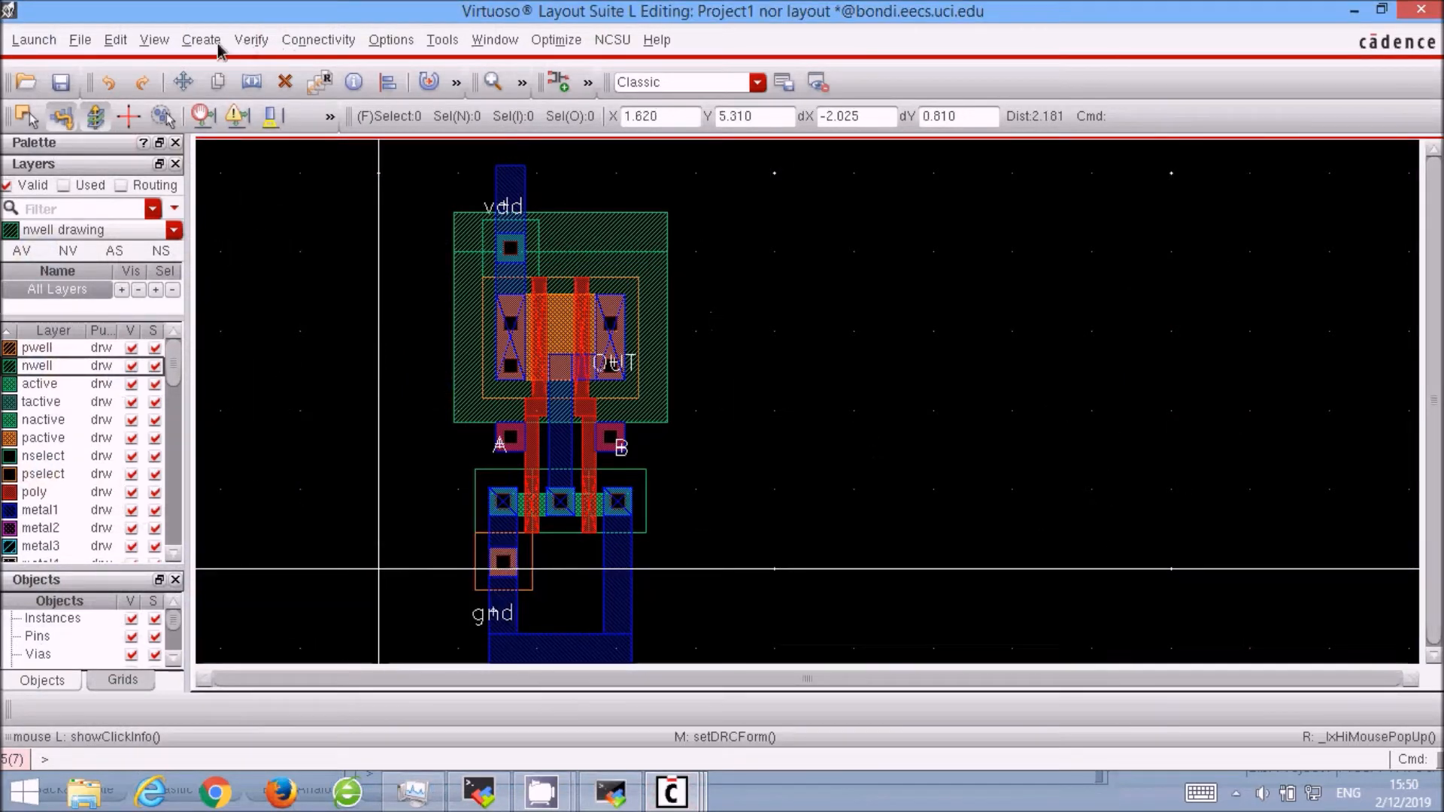
# Save the nor layout again and extract it with the default extraction settings.
pyautogui.click(65, 86)
pyautogui.click(248, 40)
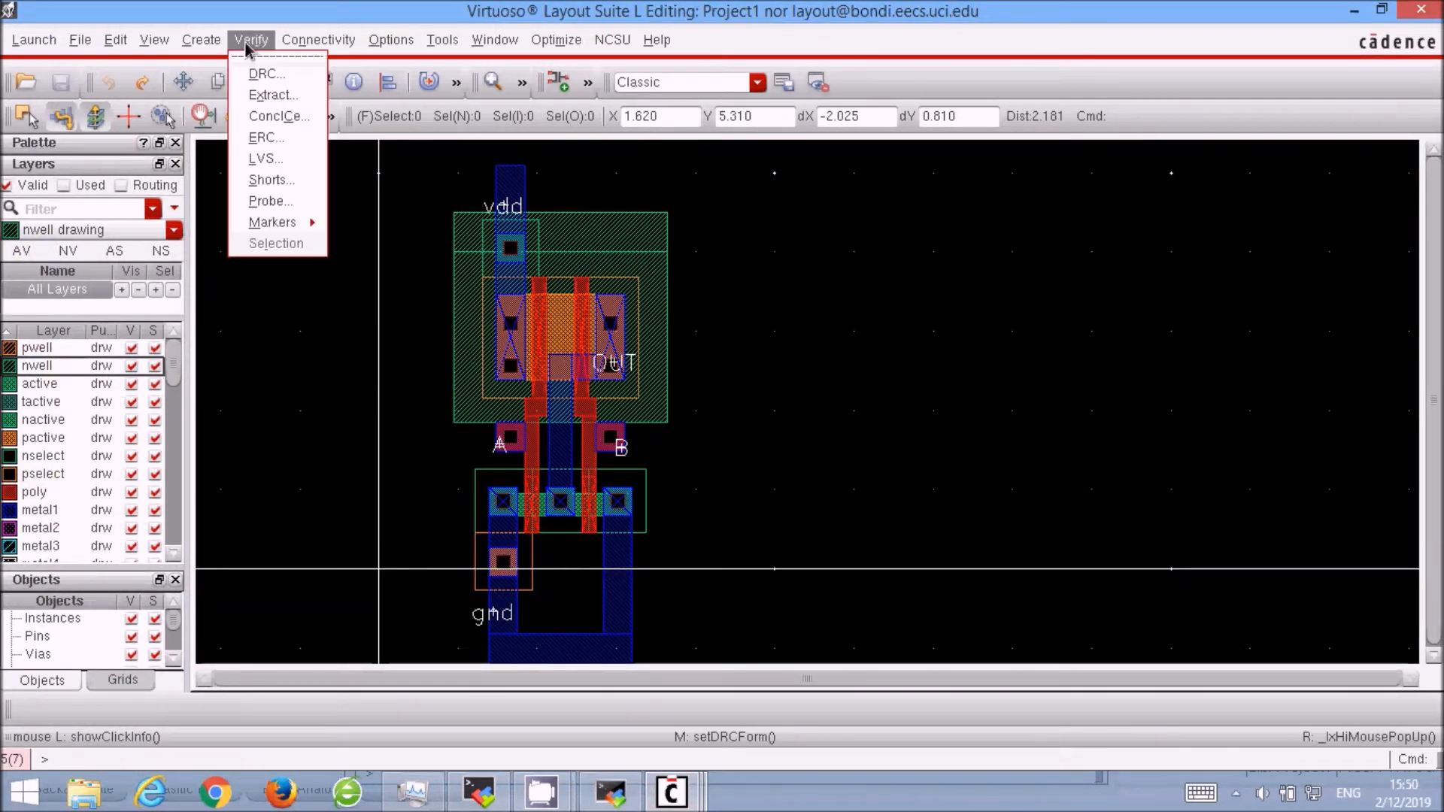
pyautogui.click(259, 99)
pyautogui.press('Return')
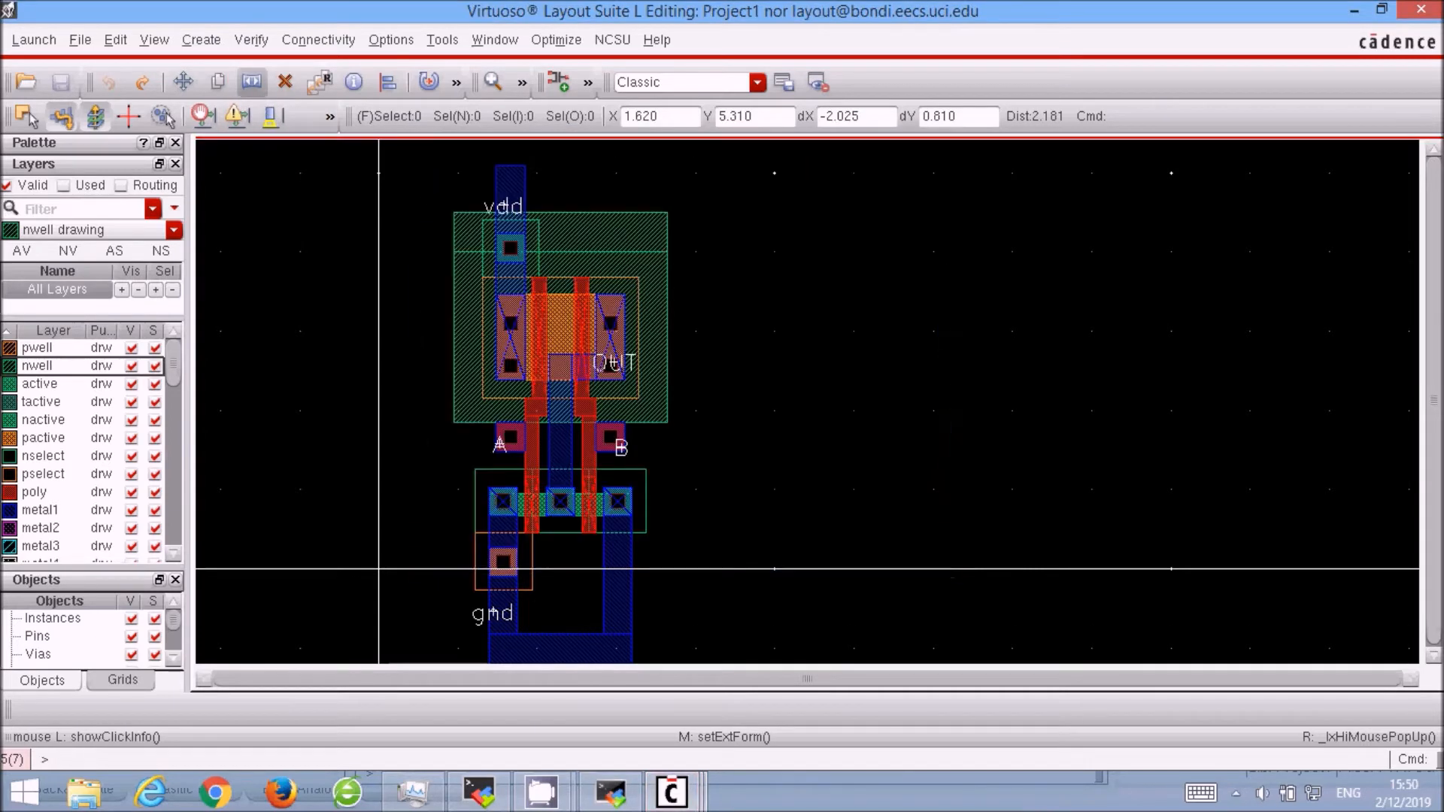
# Run LVS between the schematic and extracted views of the Project1 cell nor, and dismiss the completion message.
pyautogui.click(249, 41)
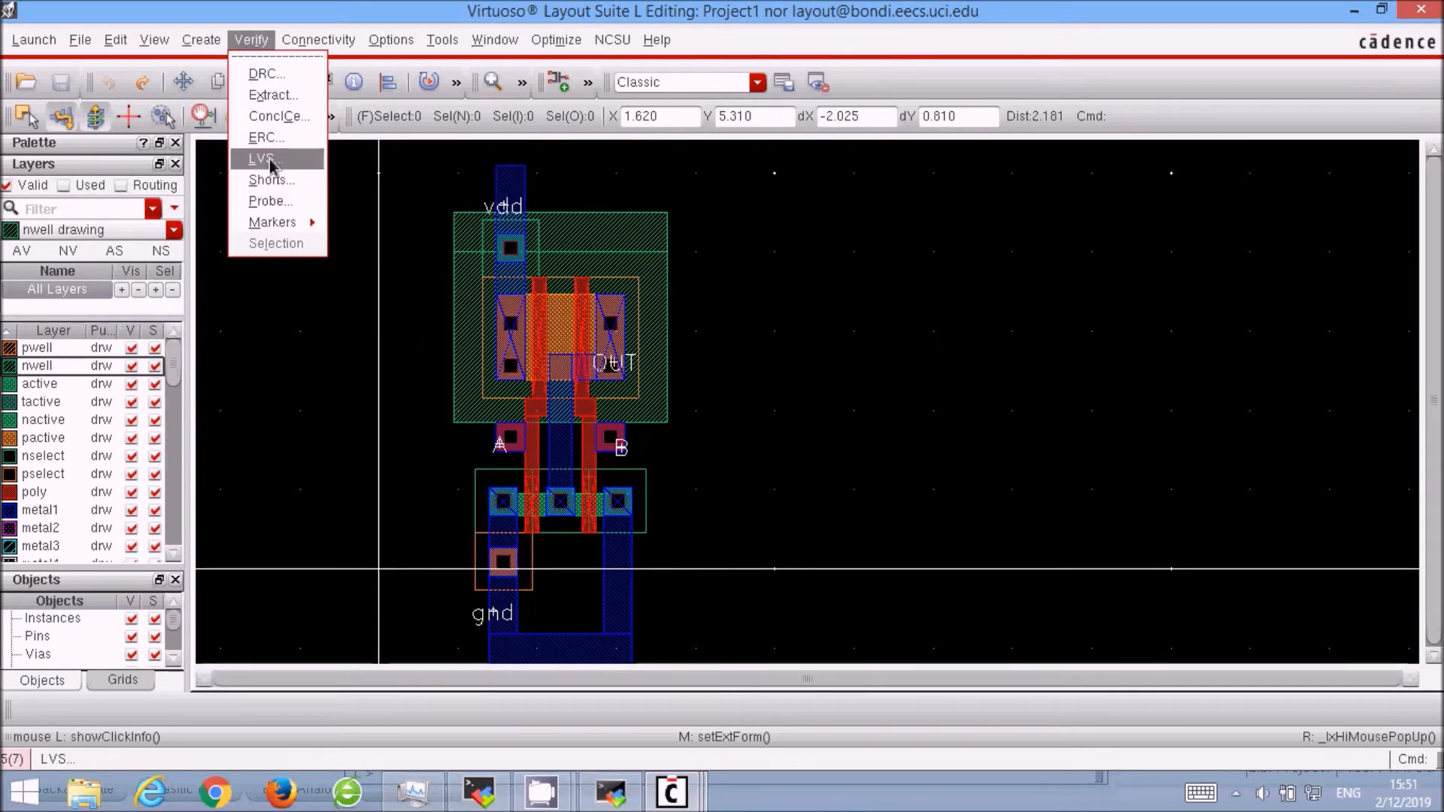
pyautogui.click(267, 157)
pyautogui.moveTo(671, 791)
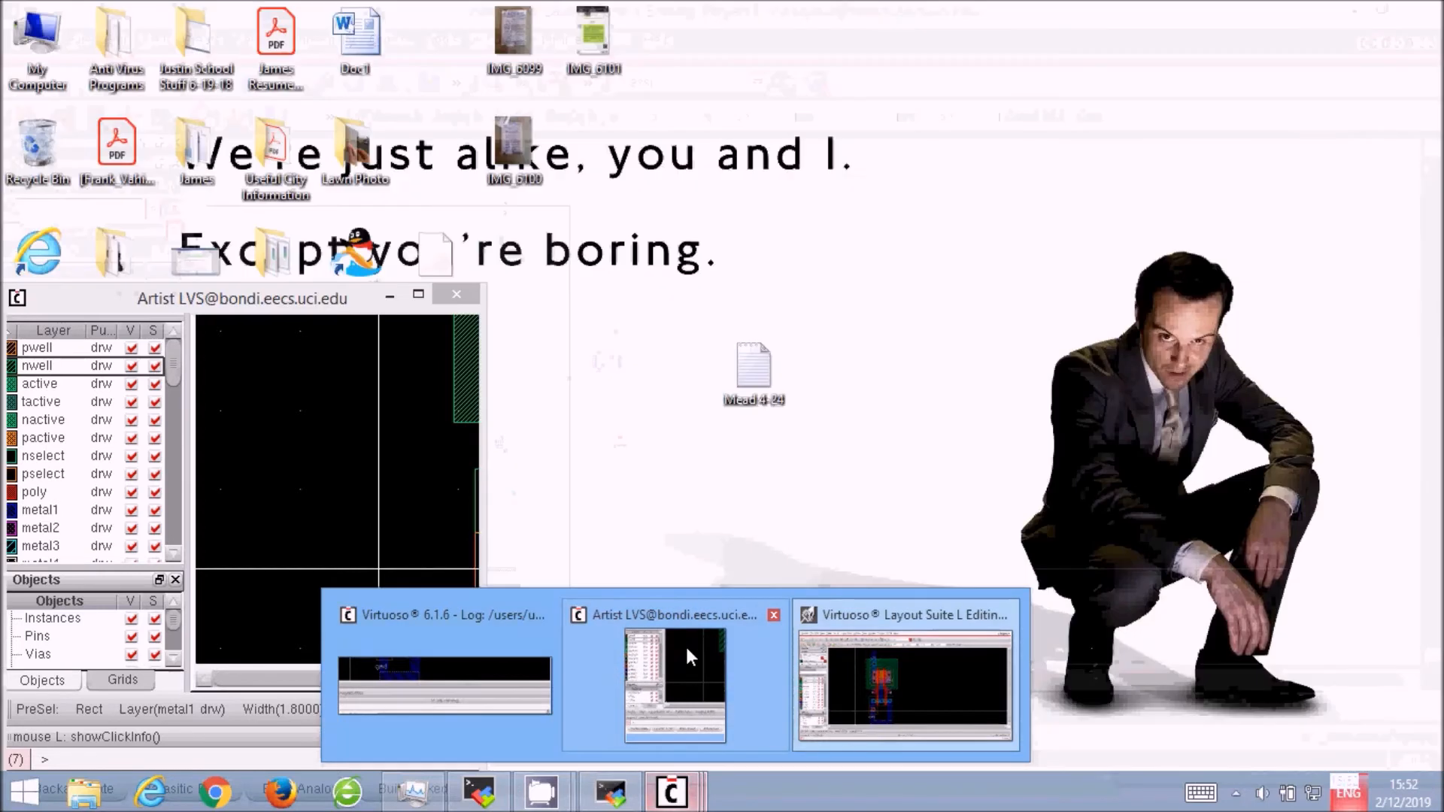
pyautogui.click(684, 644)
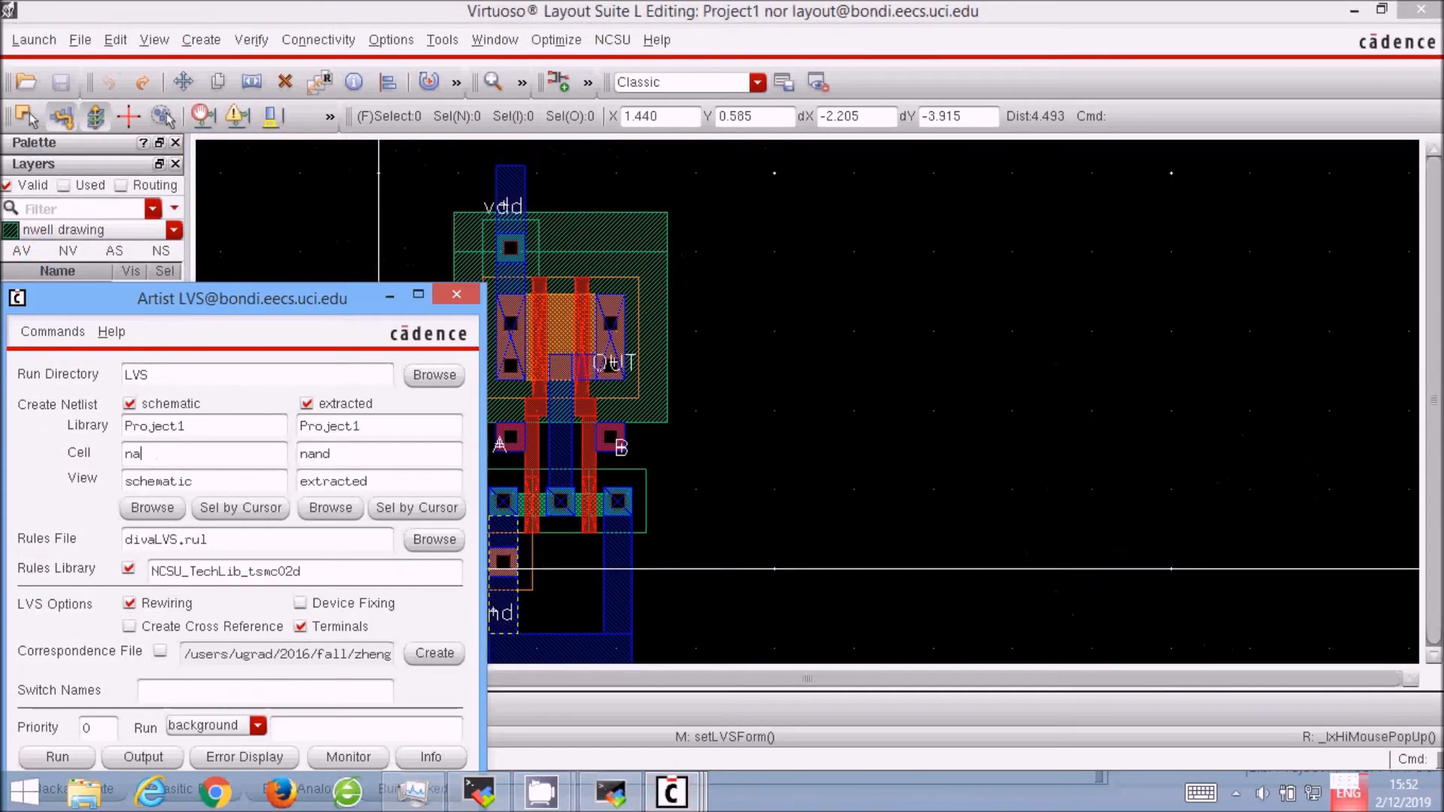
pyautogui.write('nor')
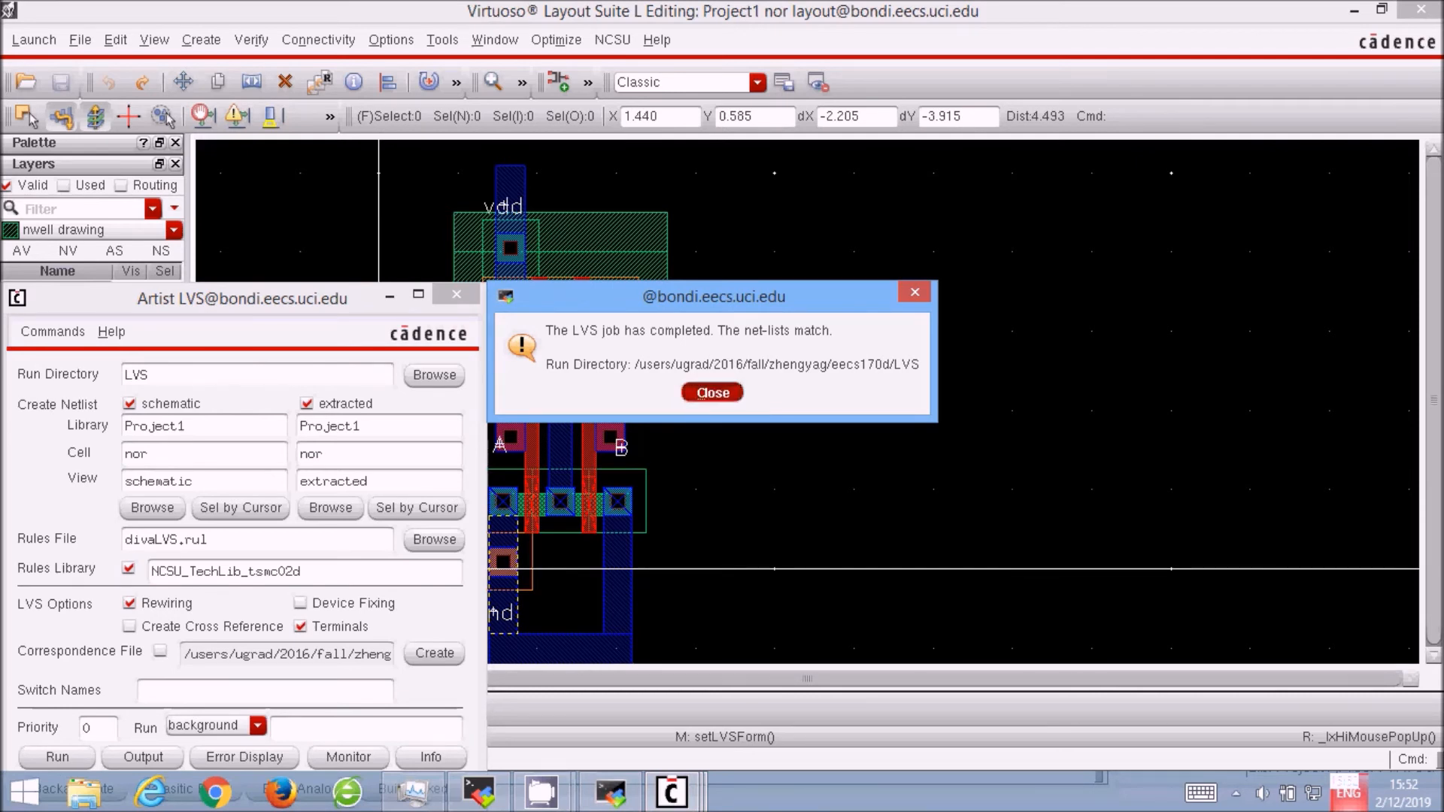
pyautogui.click(709, 394)
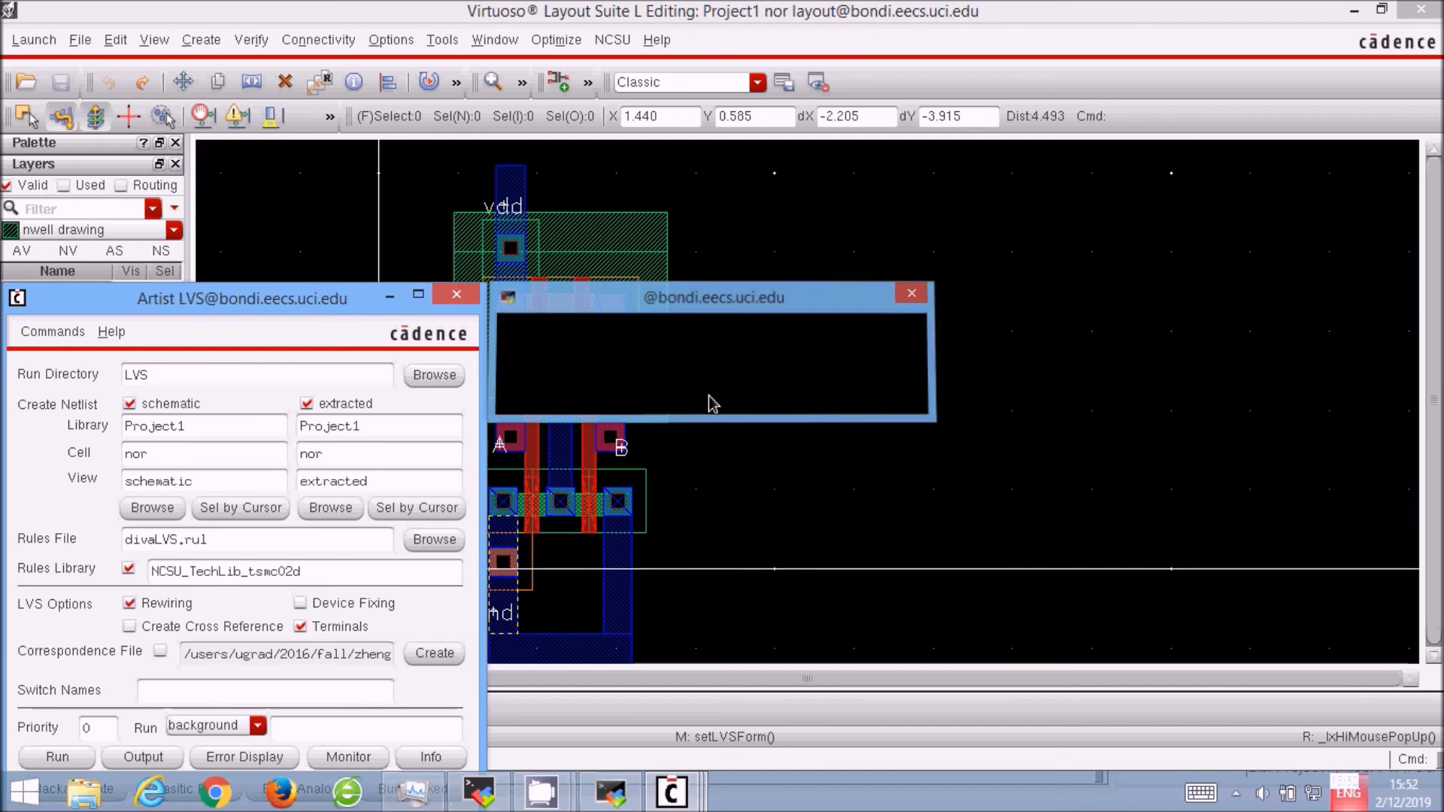